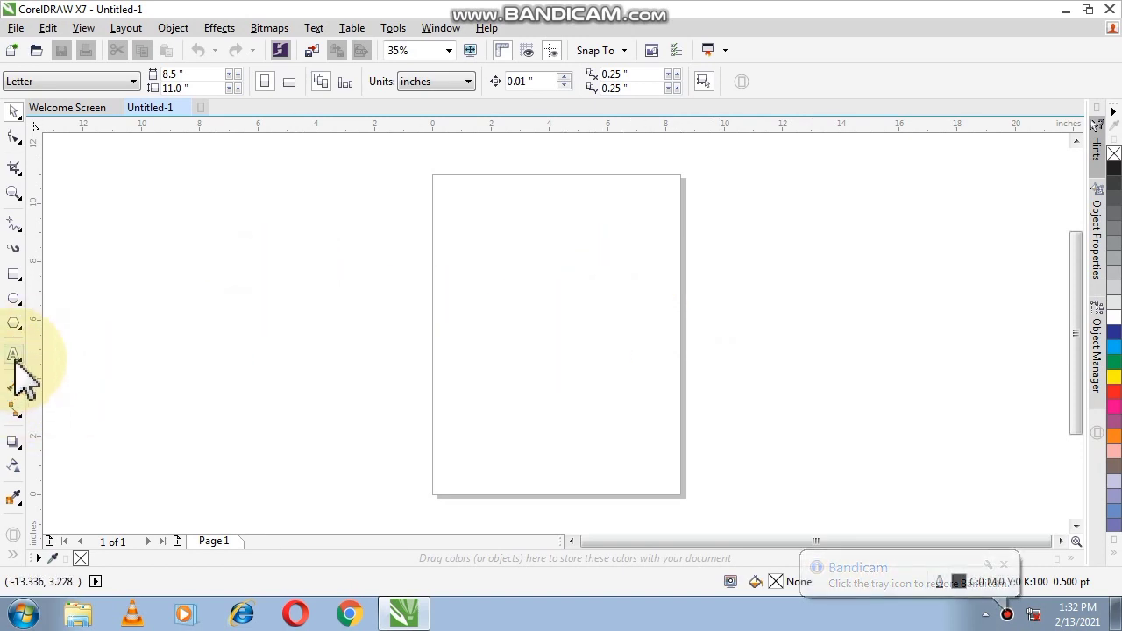
Step: Switch to the Text tool (F8) to start writing on the blank Letter page
key(F8)
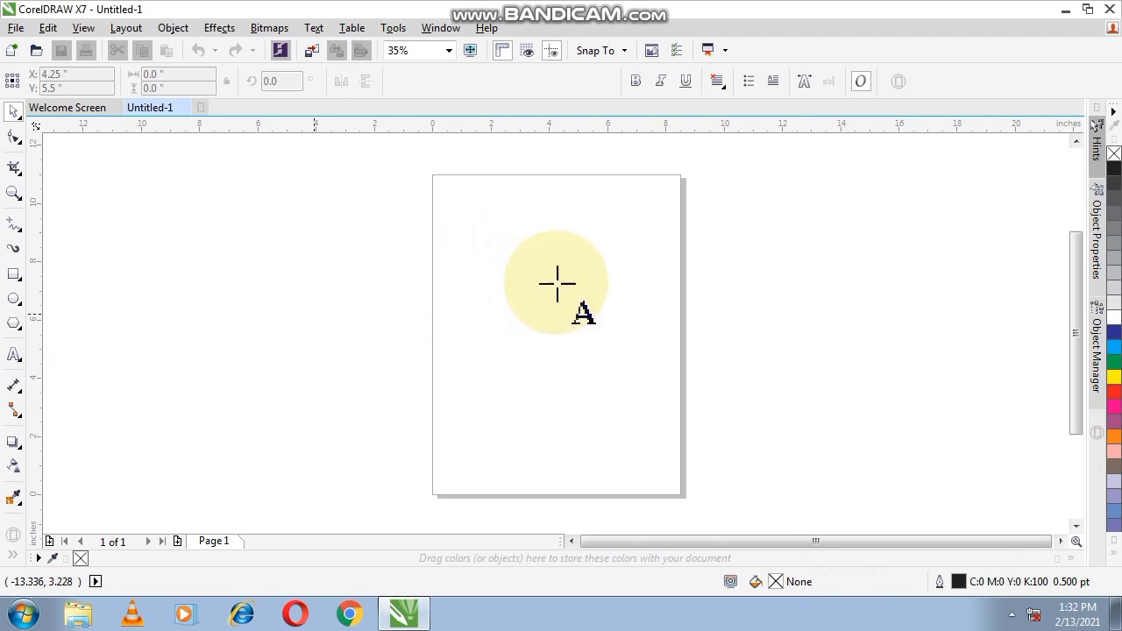
Step: Set a text insertion point near the page centre and zoom in to type 'shoutcut' in 24 pt Arial
click(507, 309)
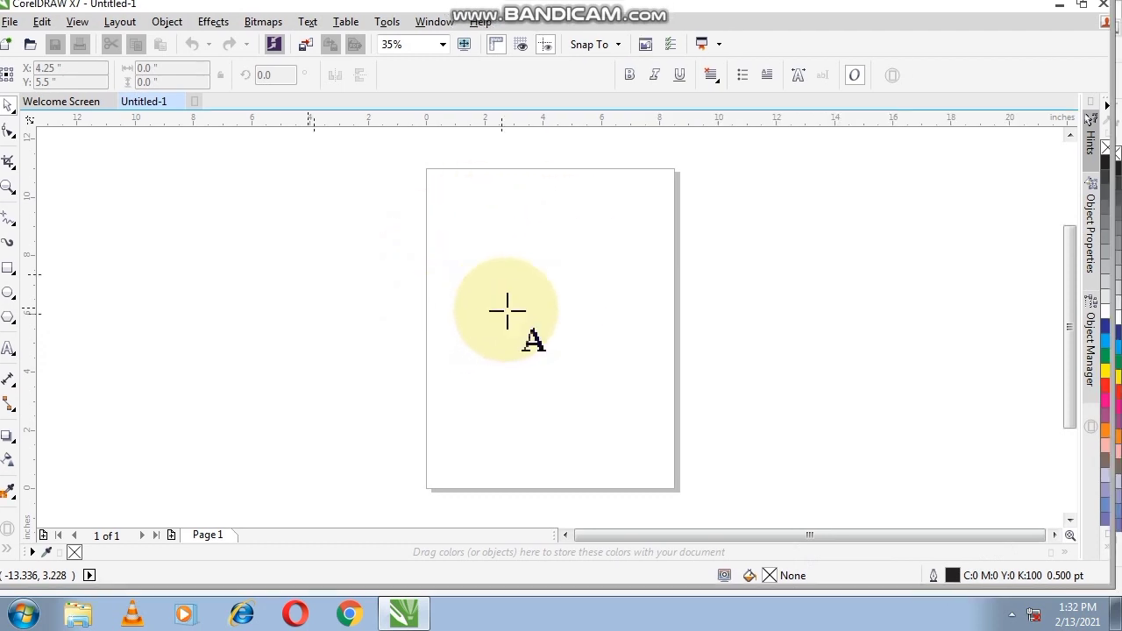
scroll(494, 268, up, 2)
scroll(494, 268, up, 3)
text(shoutcut)
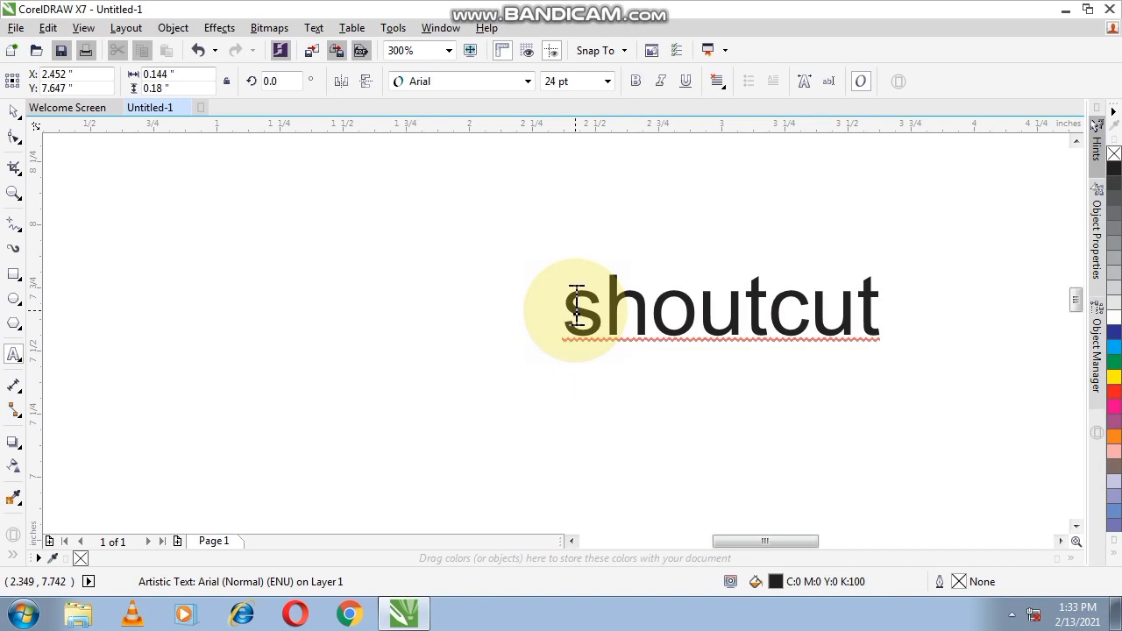
Step: Replace 'shoutcut' with the spelling suggestion 'shortcut'
right_click(656, 326)
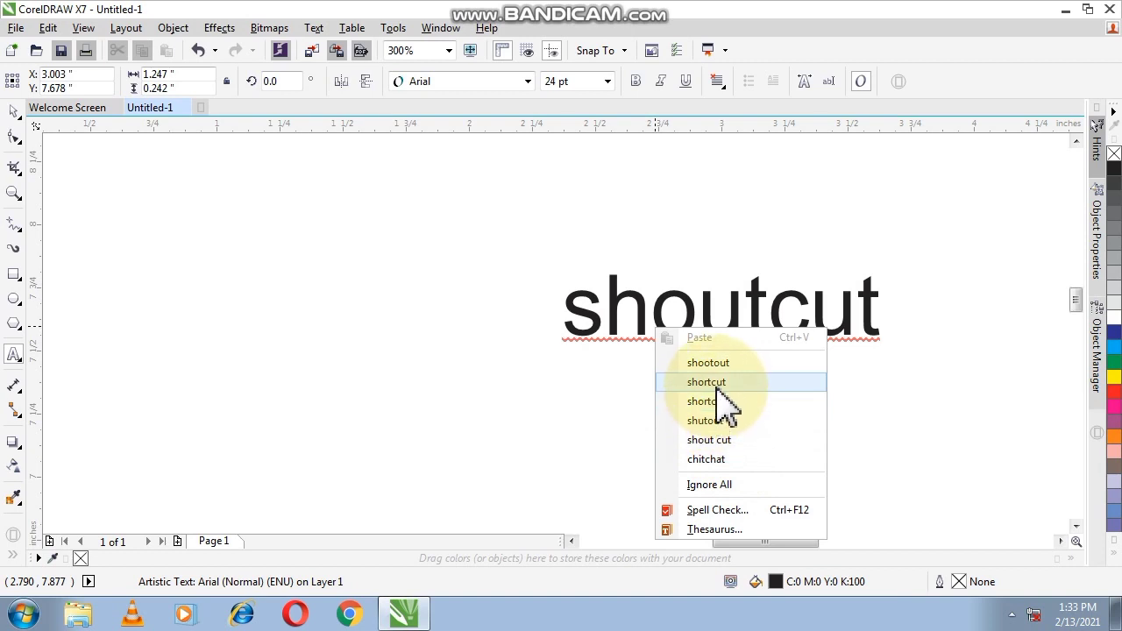
click(786, 386)
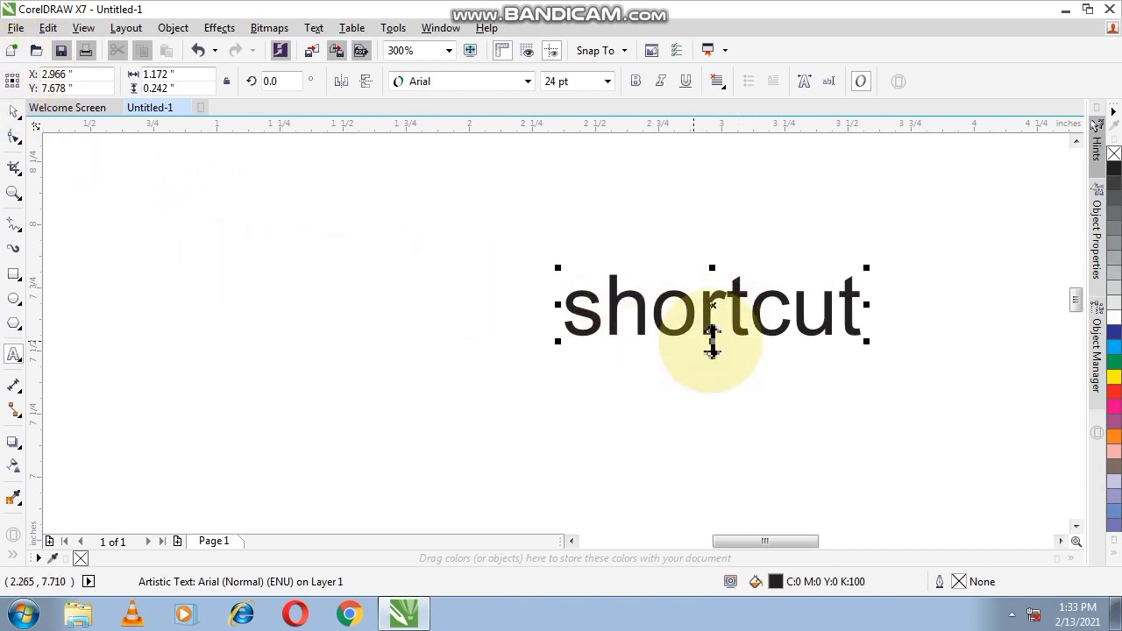
Step: With the Pick tool, drag 'shortcut' left and up, then lower on the page
click(13, 112)
click(257, 203)
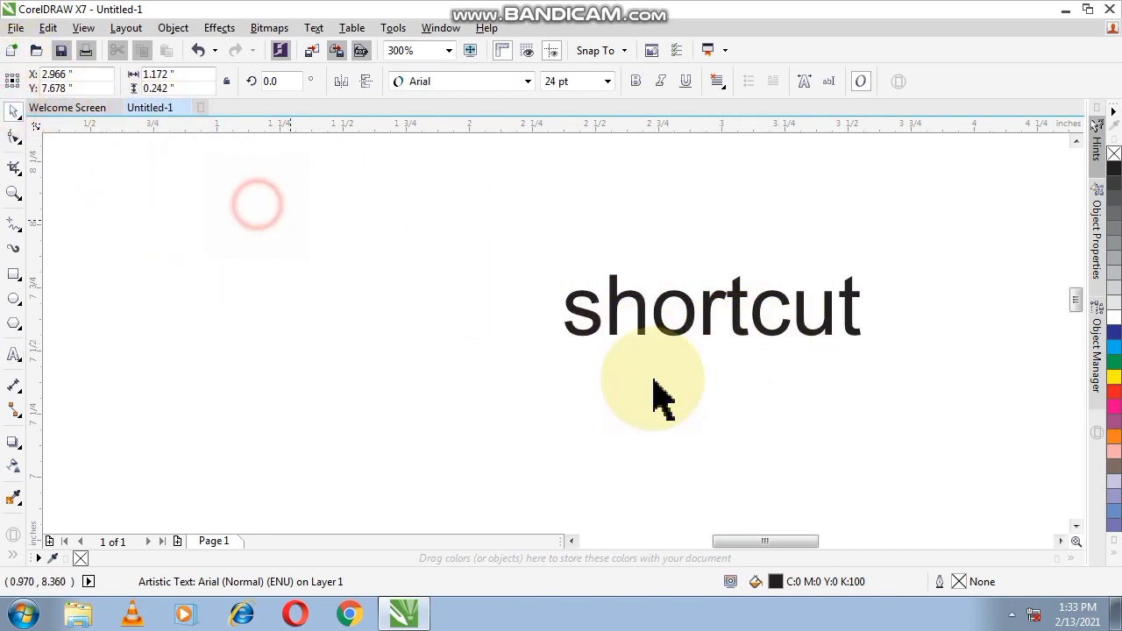
drag(589, 318, 387, 283)
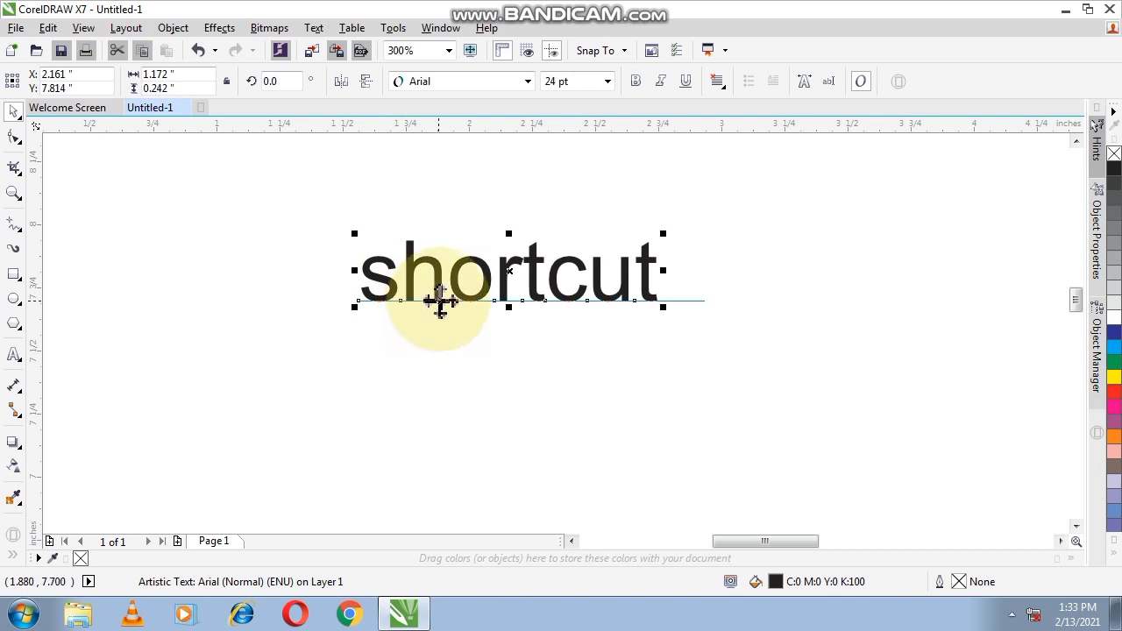
click(458, 324)
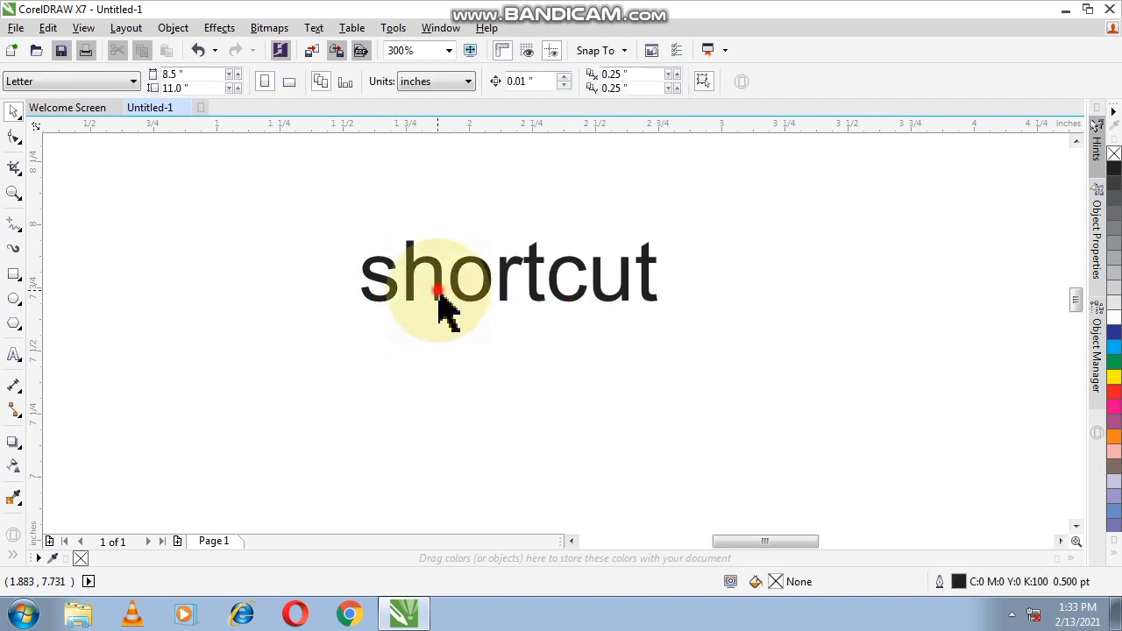
click(440, 294)
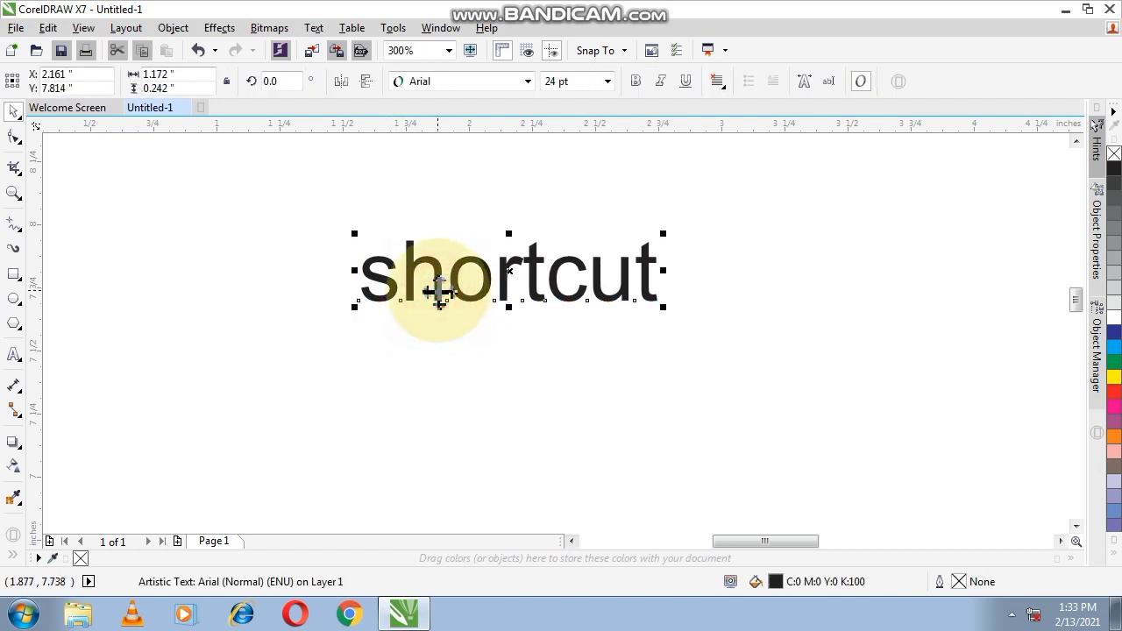
click(458, 342)
drag(470, 305, 469, 375)
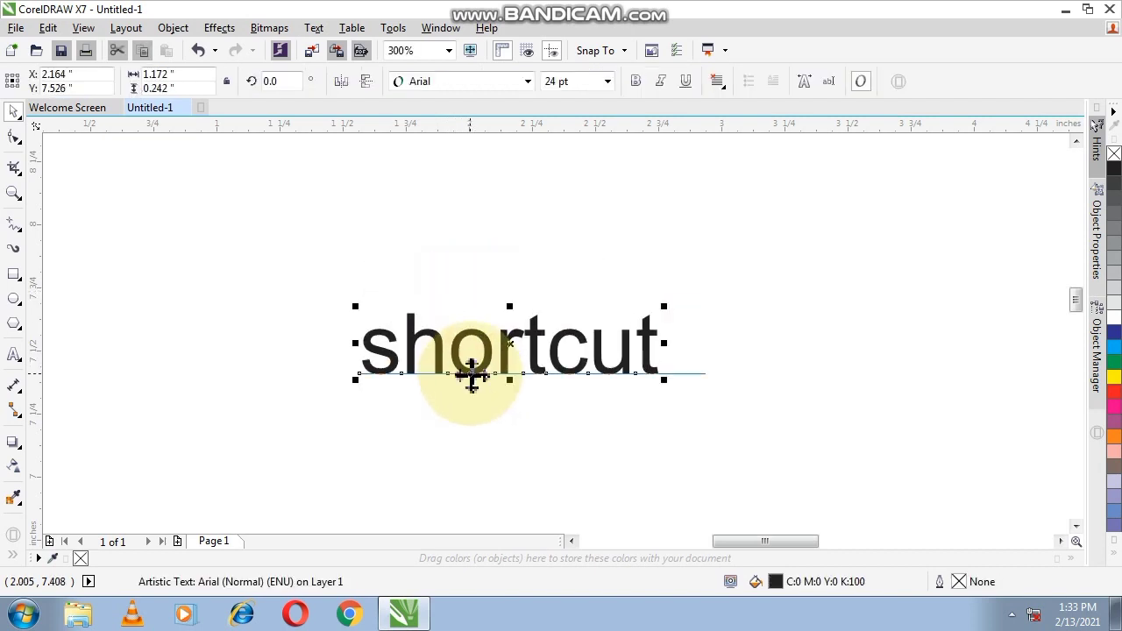
Step: Fine-tune the position of 'shortcut' with small vertical drags
right_click(508, 347)
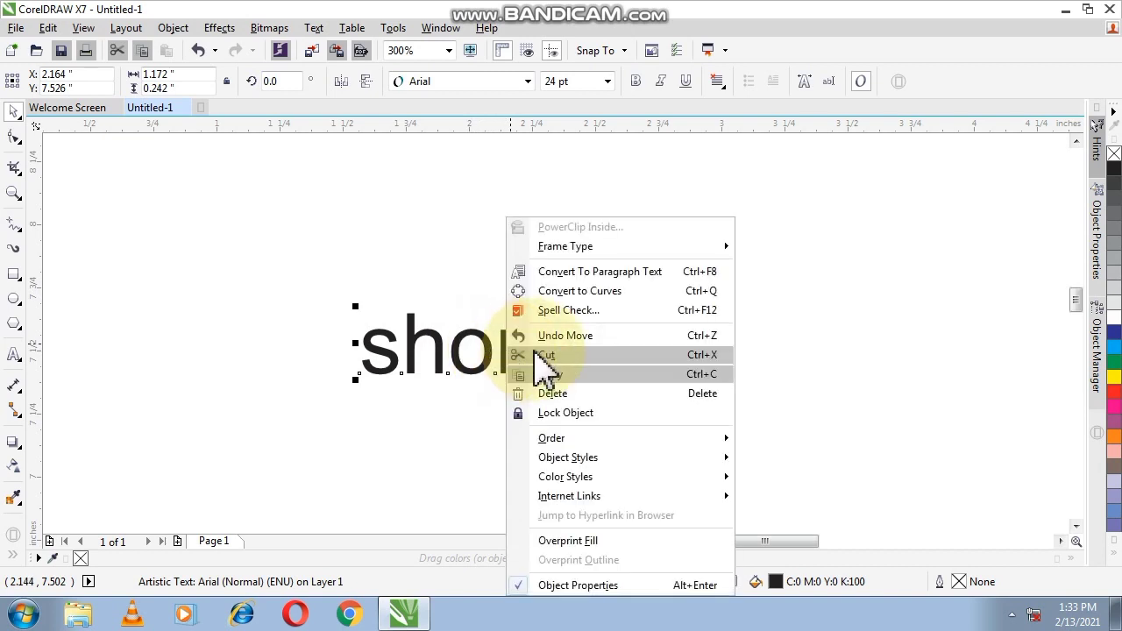
click(375, 403)
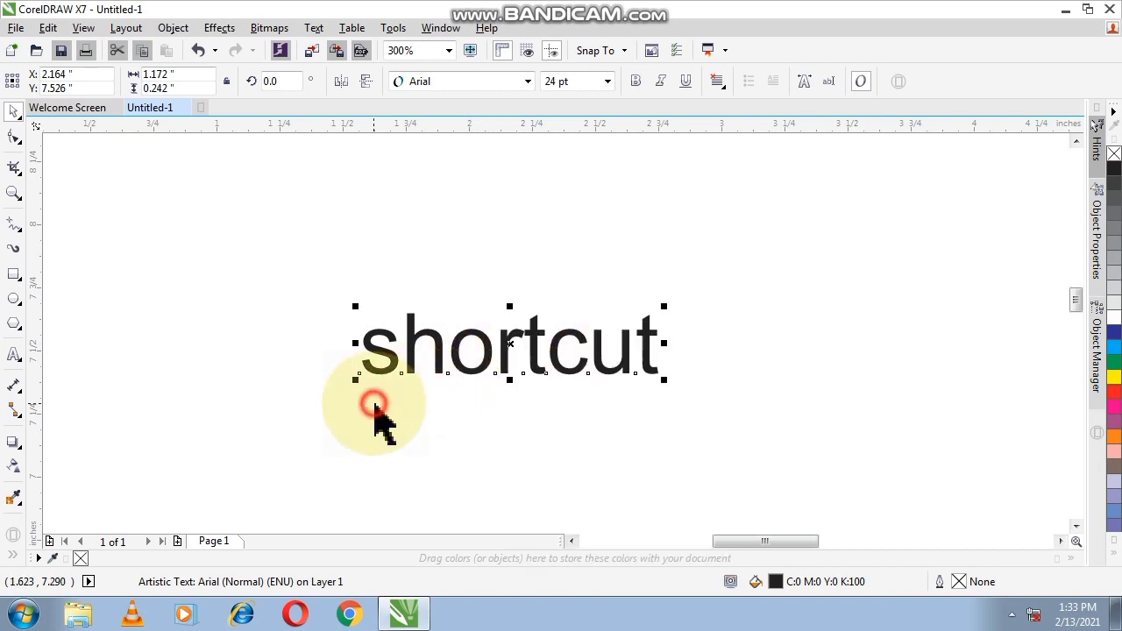
click(430, 268)
click(509, 371)
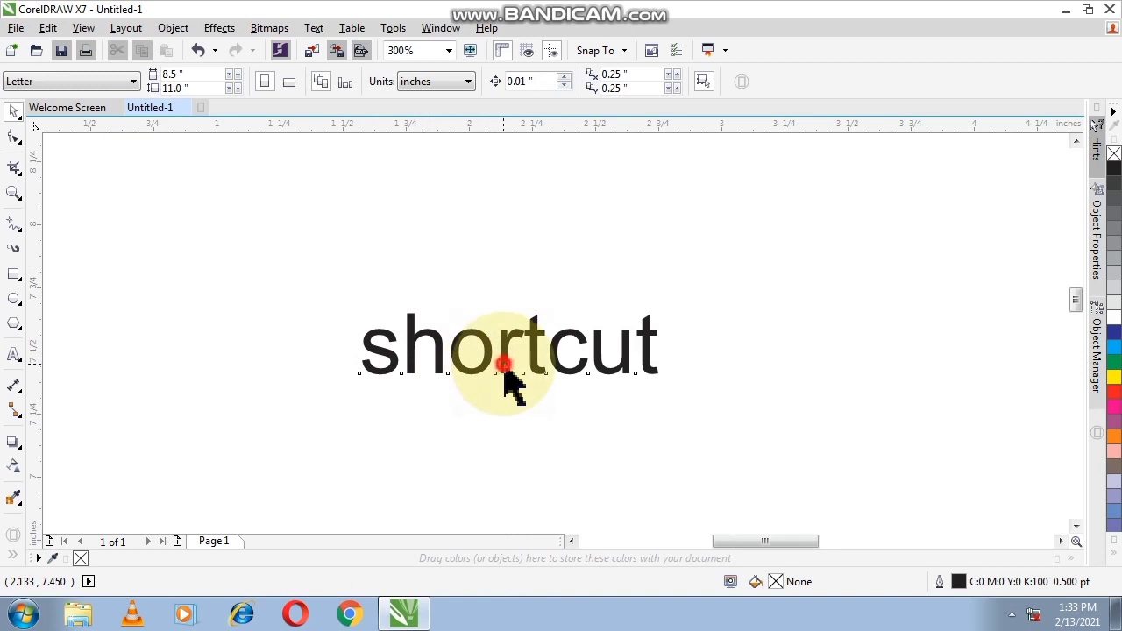
mouse_move(508, 372)
mouse_down()
mouse_move(552, 294)
mouse_move(509, 313)
mouse_move(507, 343)
mouse_up()
click(508, 345)
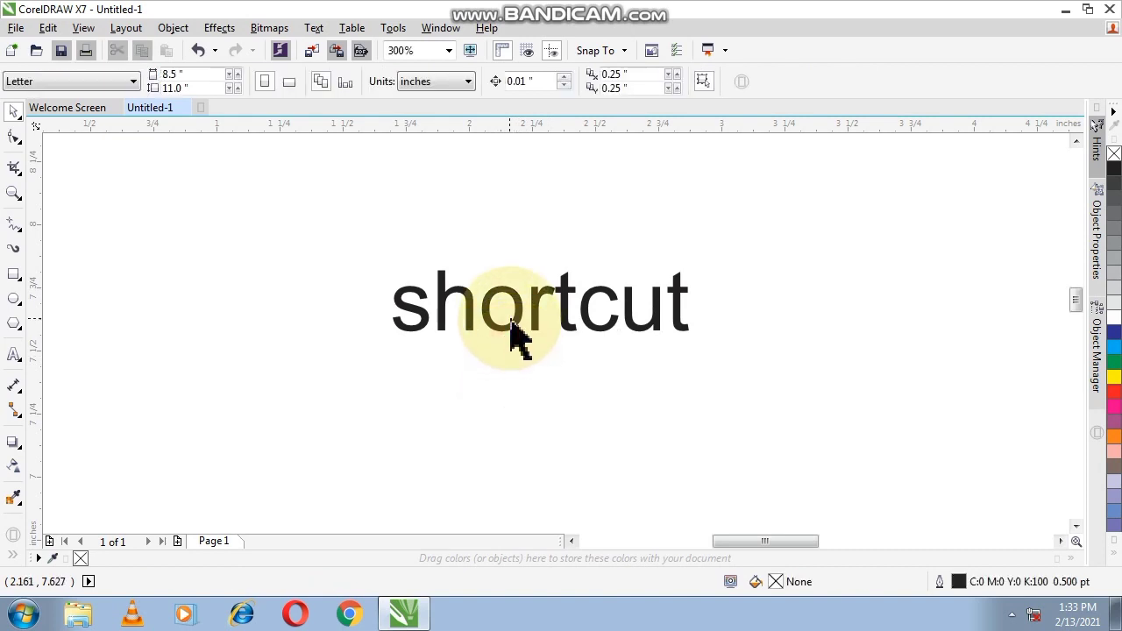
click(514, 323)
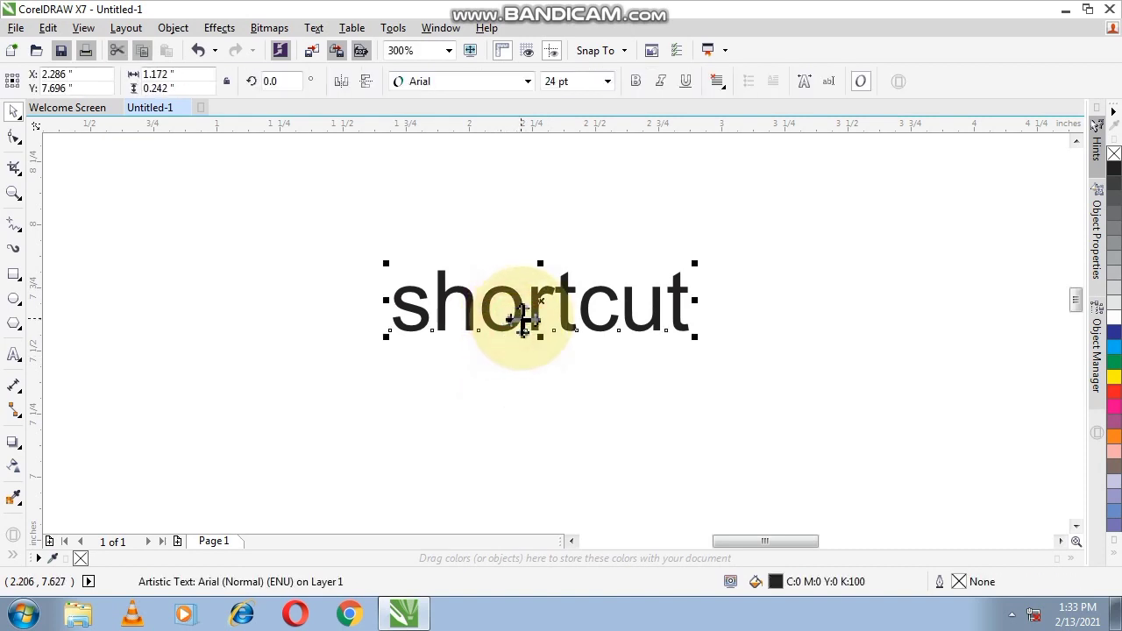
drag(522, 319, 525, 338)
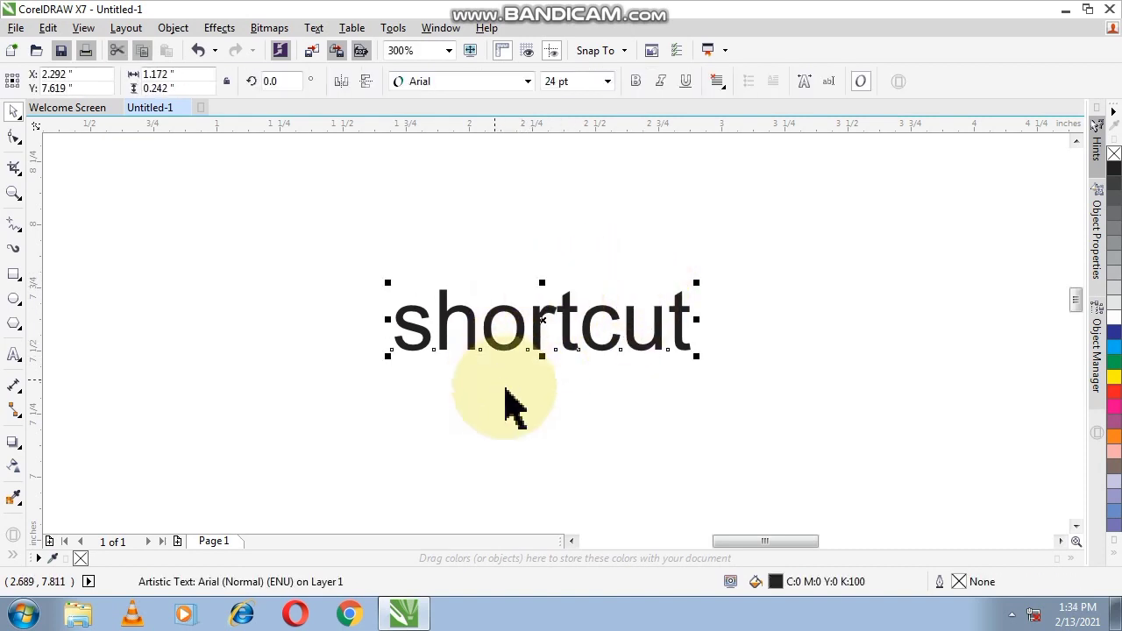
Step: Reselect and deselect 'shortcut' to check its final placement
click(531, 265)
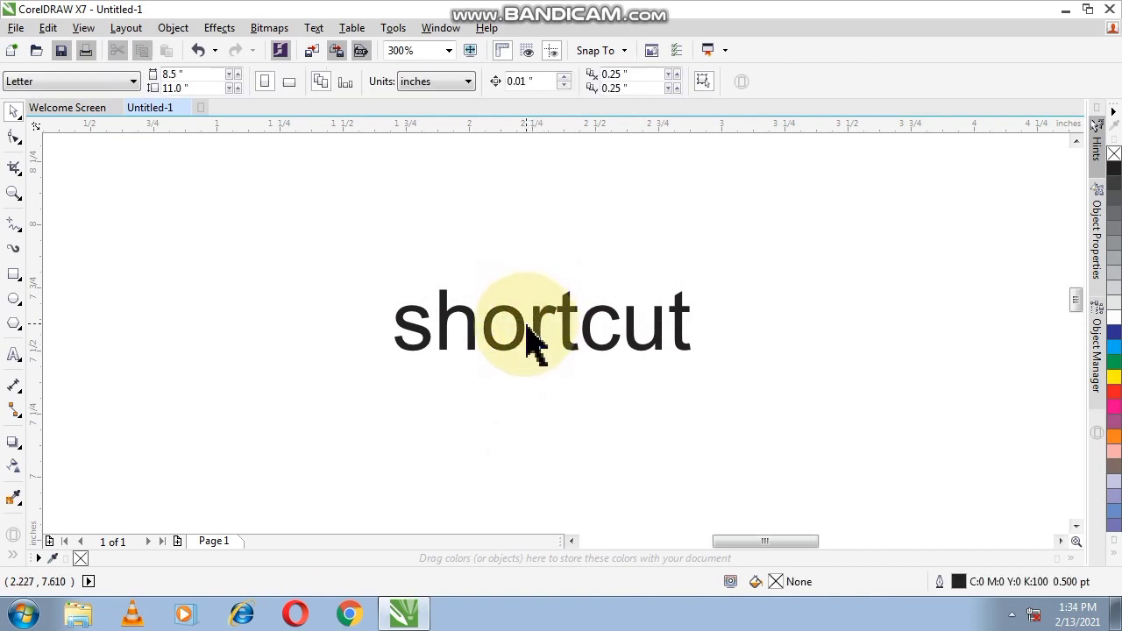
click(526, 342)
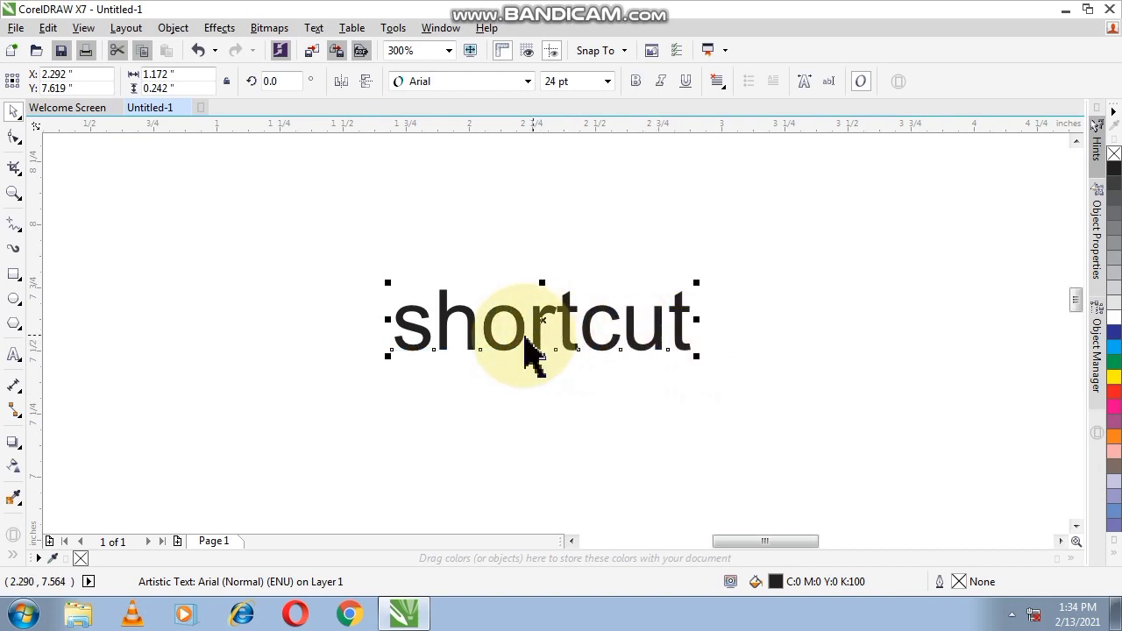
click(493, 265)
click(427, 347)
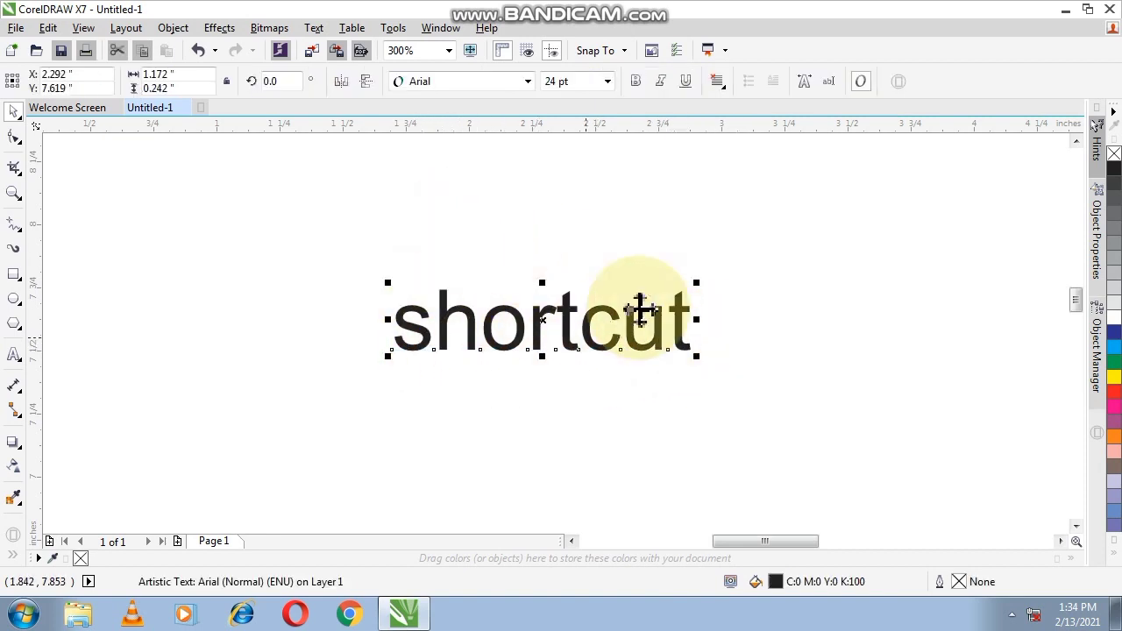
click(155, 275)
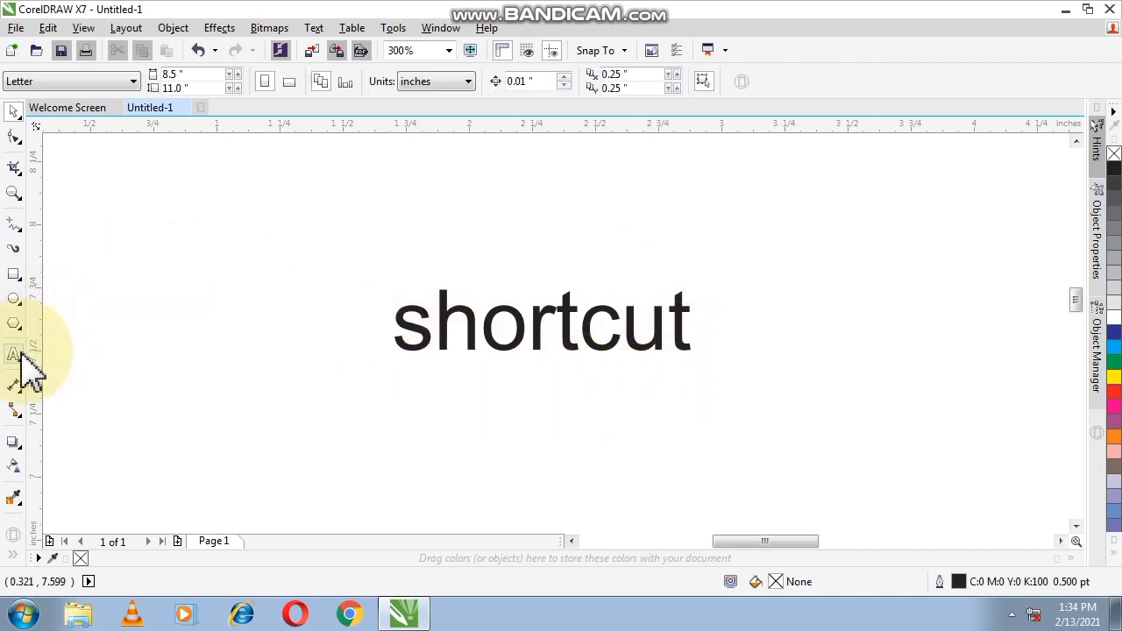
click(13, 353)
click(190, 275)
text(s)
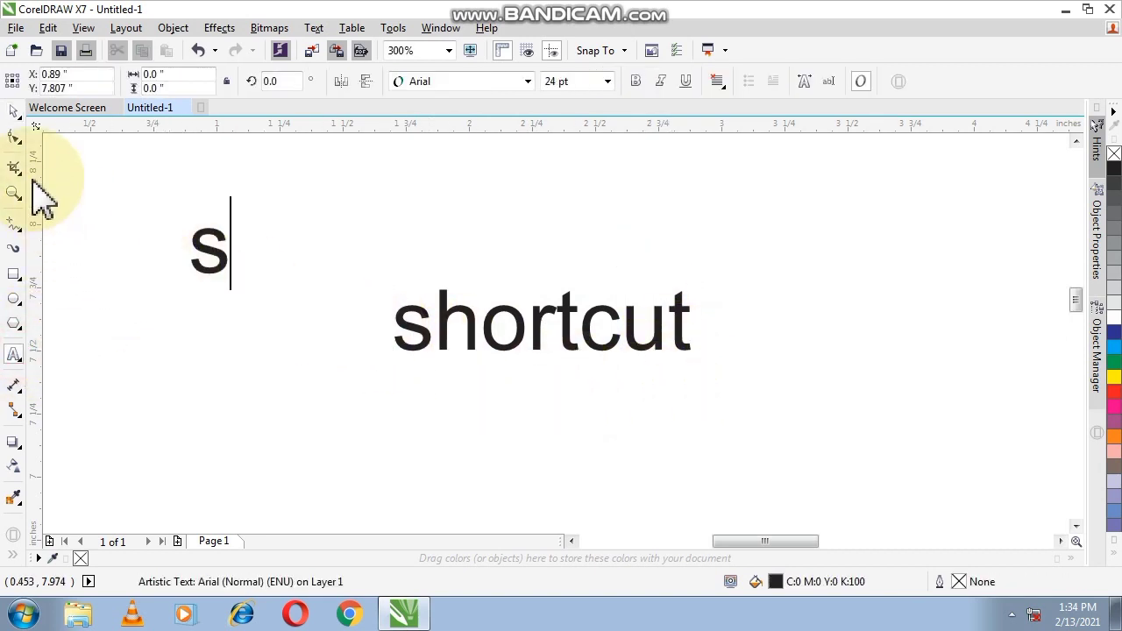
click(13, 111)
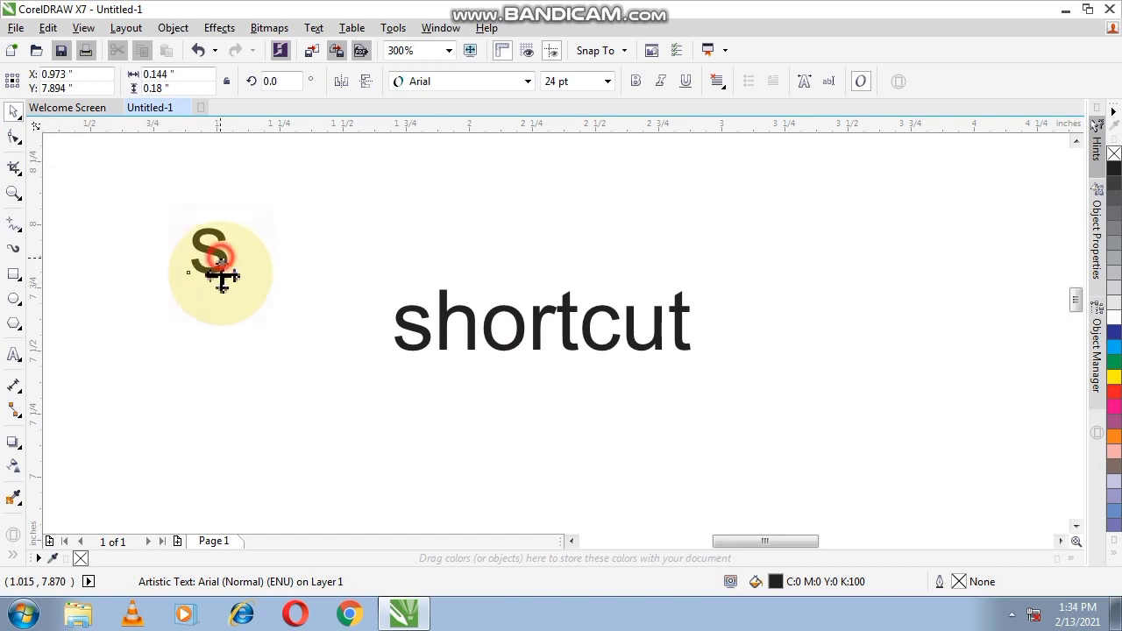
drag(228, 259, 219, 332)
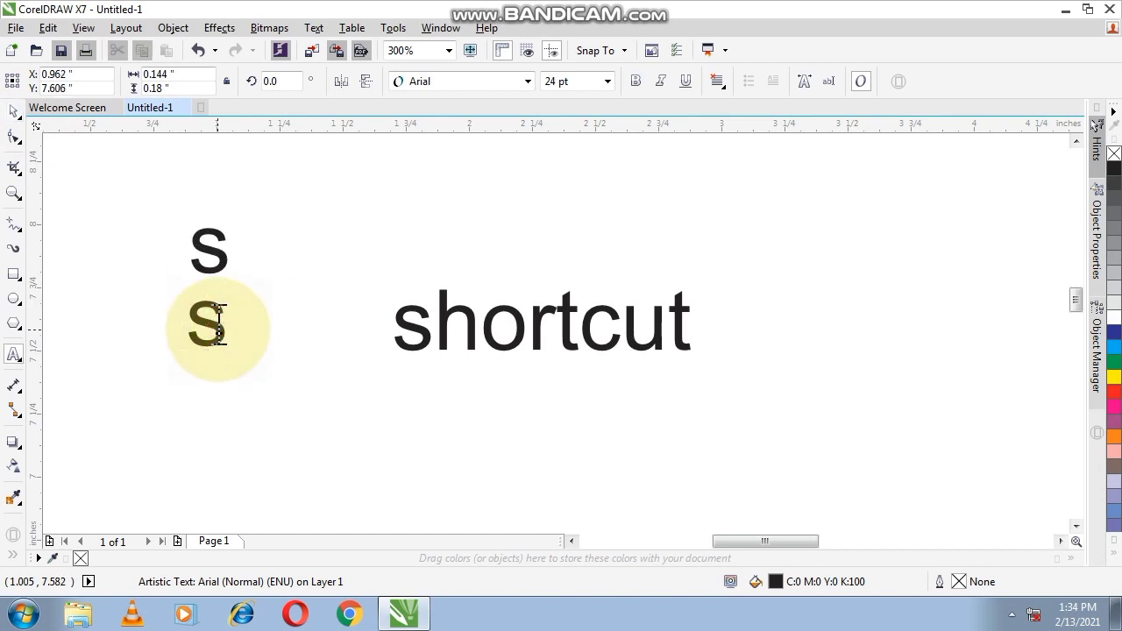
double_click(220, 327)
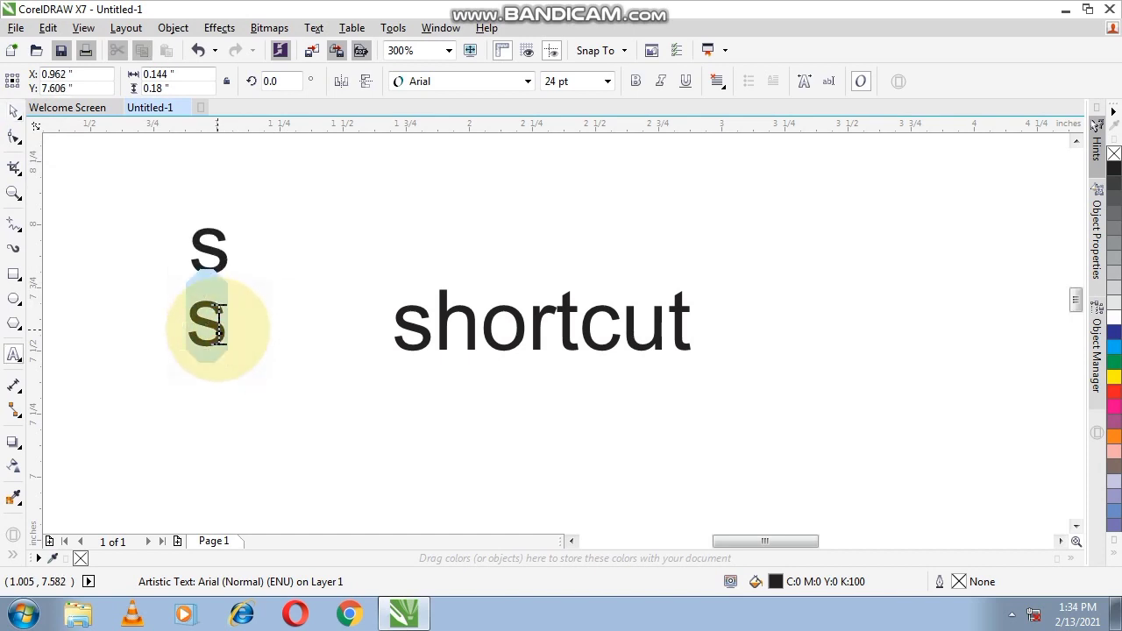
text(h)
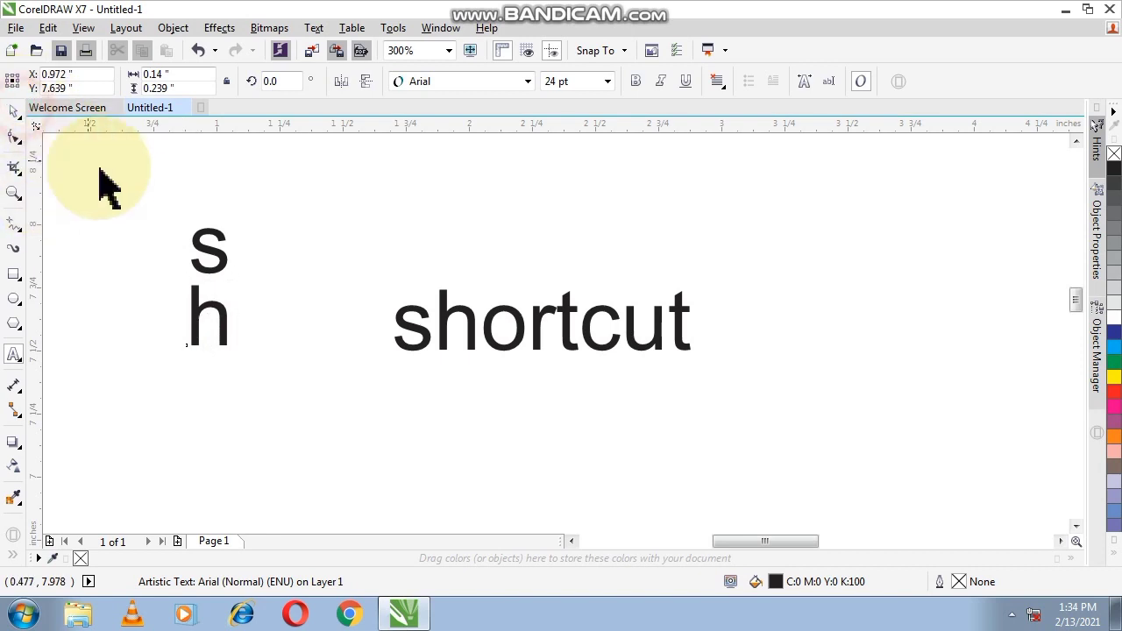
drag(112, 176, 267, 412)
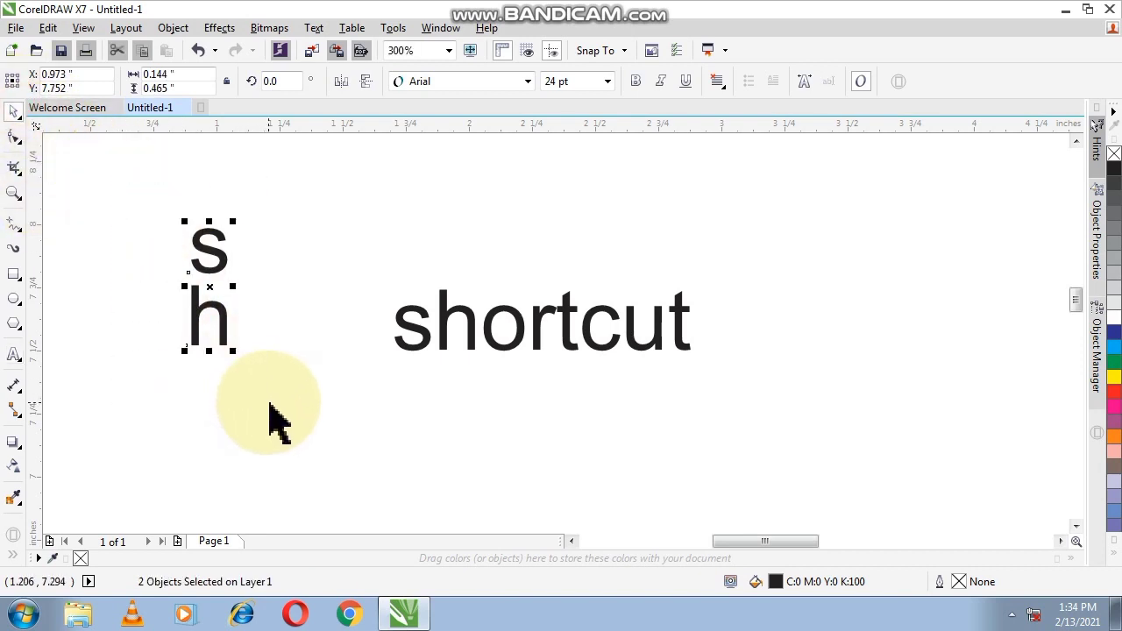
key(Delete)
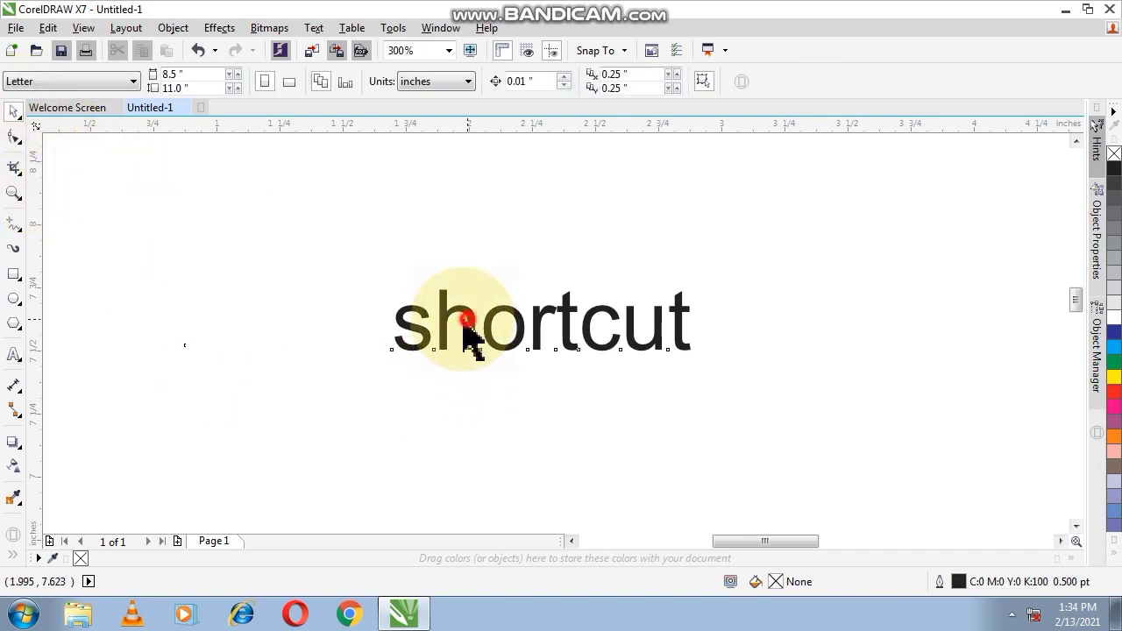
Step: Nudge 'shortcut' into place, then select it as a whole object with the Pick tool
drag(465, 322, 412, 294)
click(239, 351)
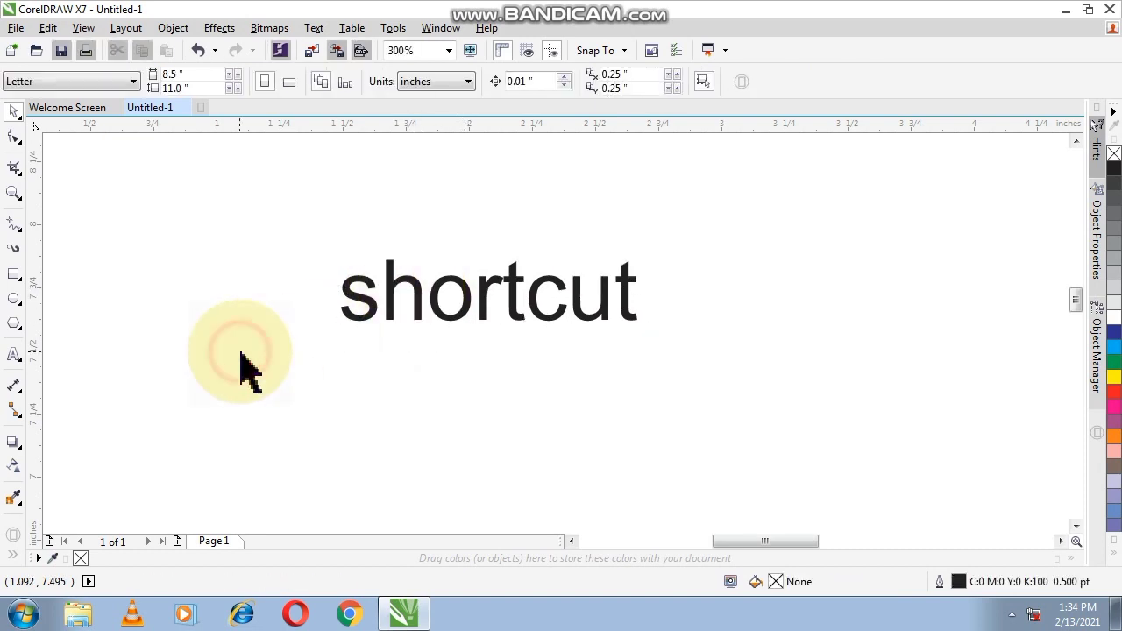
click(362, 298)
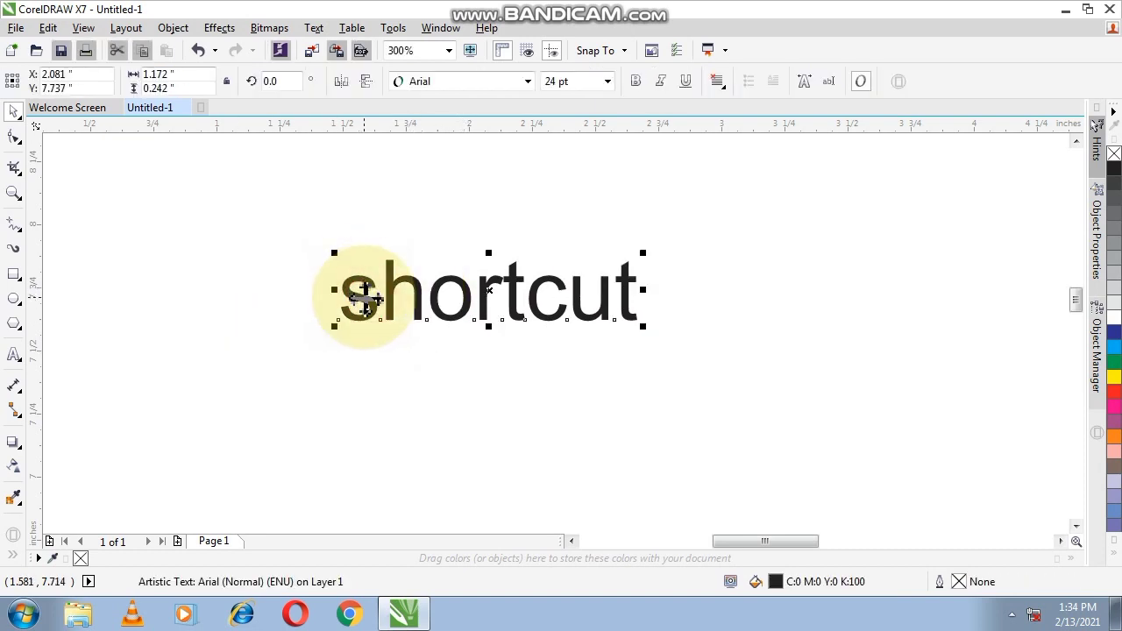
drag(364, 298, 382, 335)
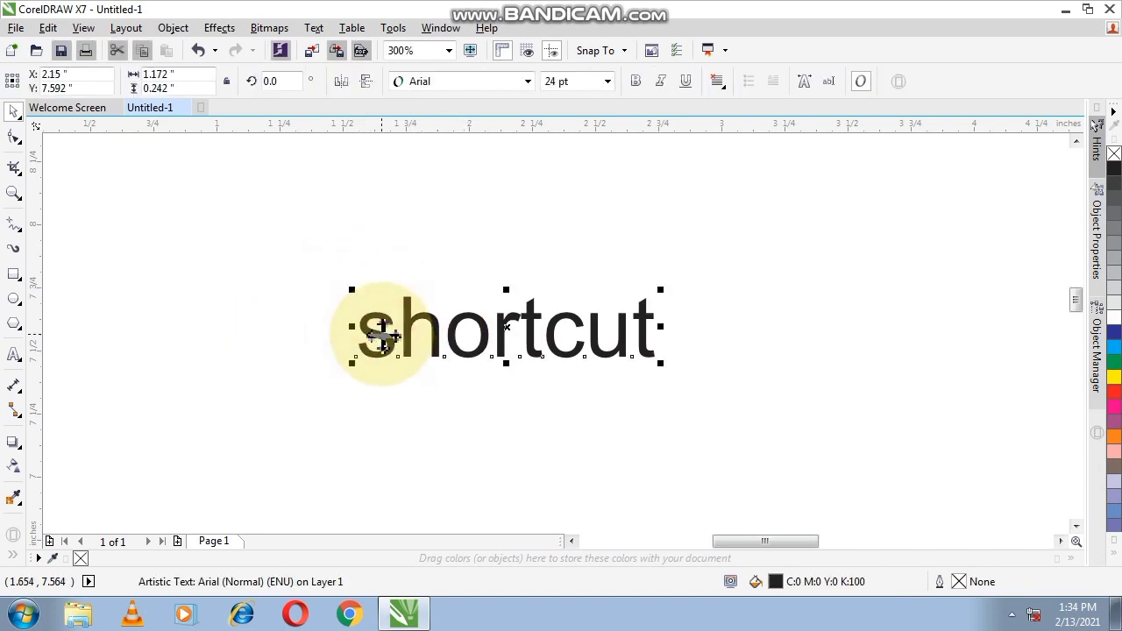
click(421, 234)
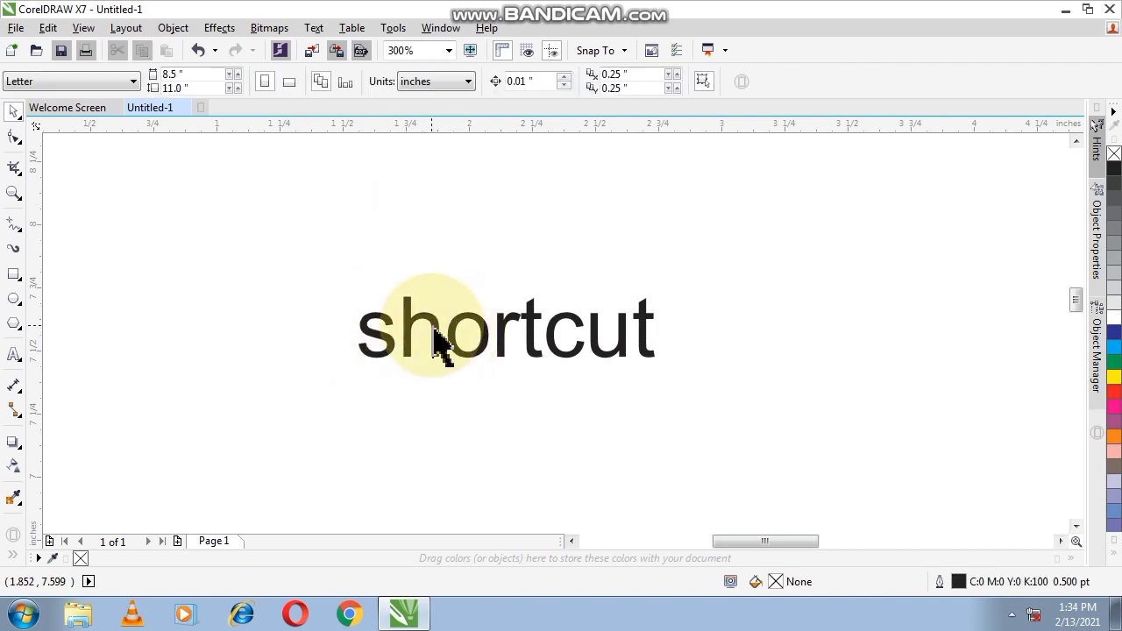
double_click(443, 346)
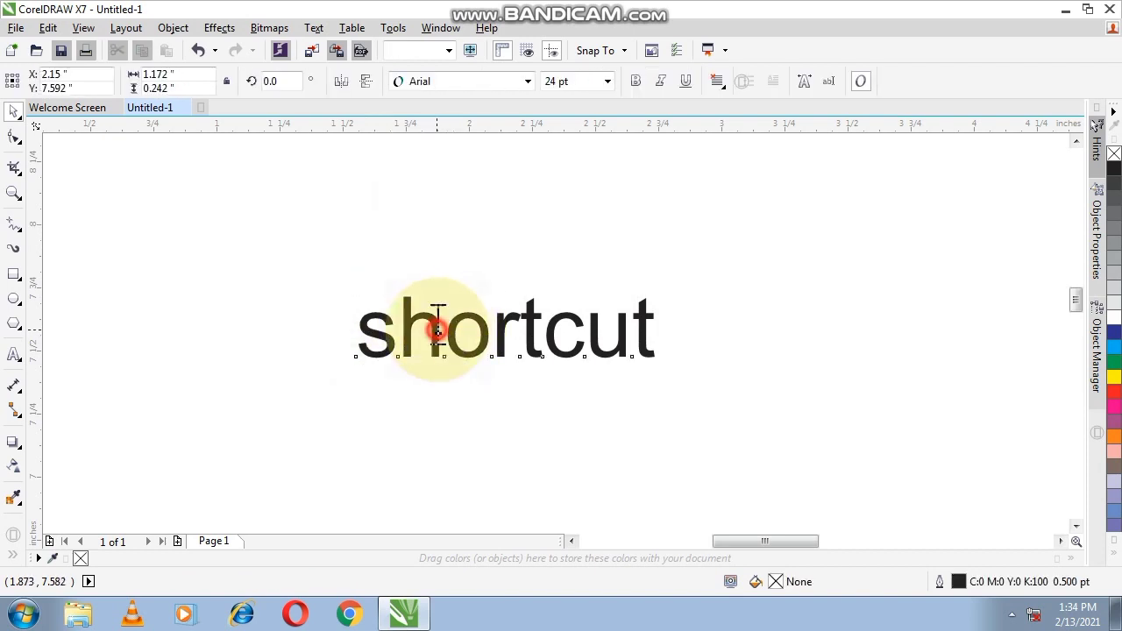
click(11, 114)
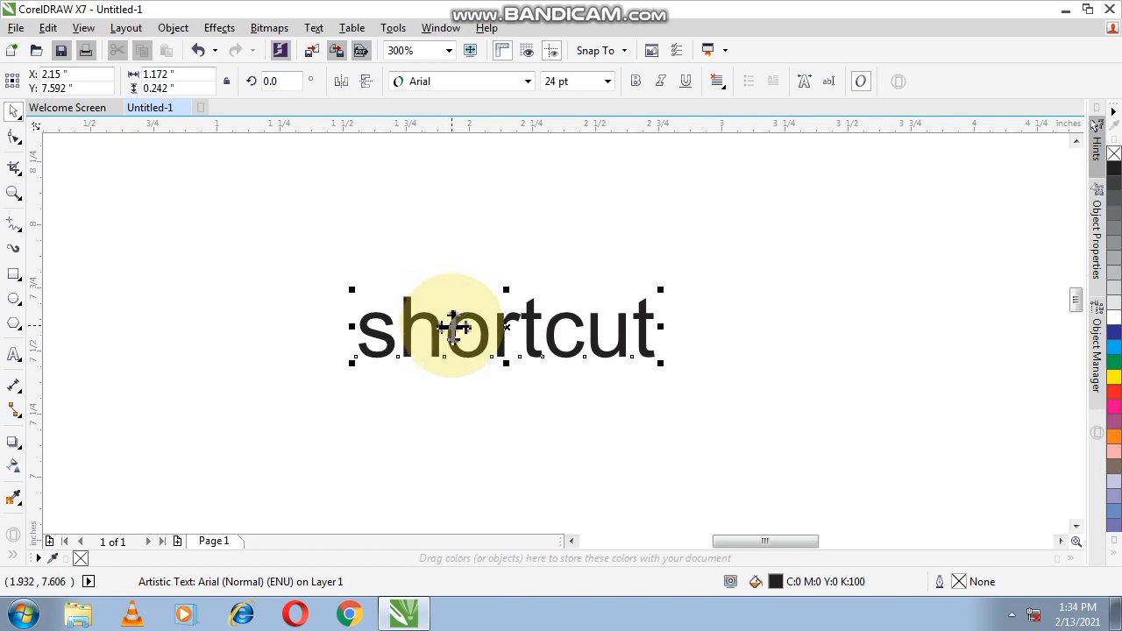
Step: Drag the letters s, h, o, r and t apart, then undo to restore the word
click(491, 399)
drag(333, 339, 160, 264)
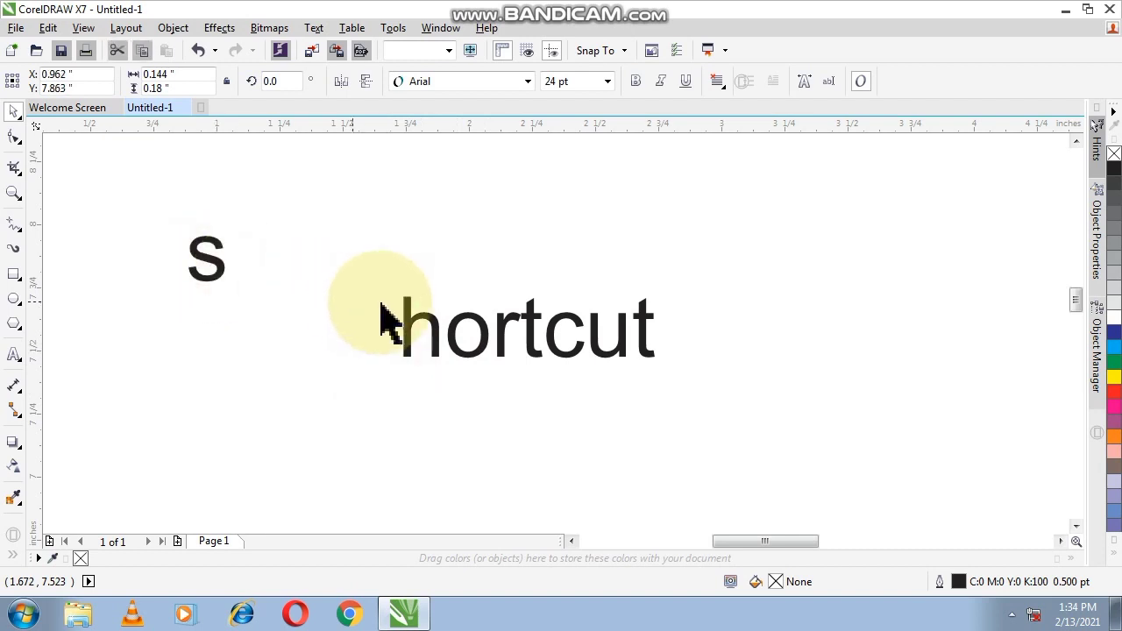
mouse_move(426, 331)
mouse_down()
mouse_move(399, 355)
mouse_move(491, 402)
mouse_up()
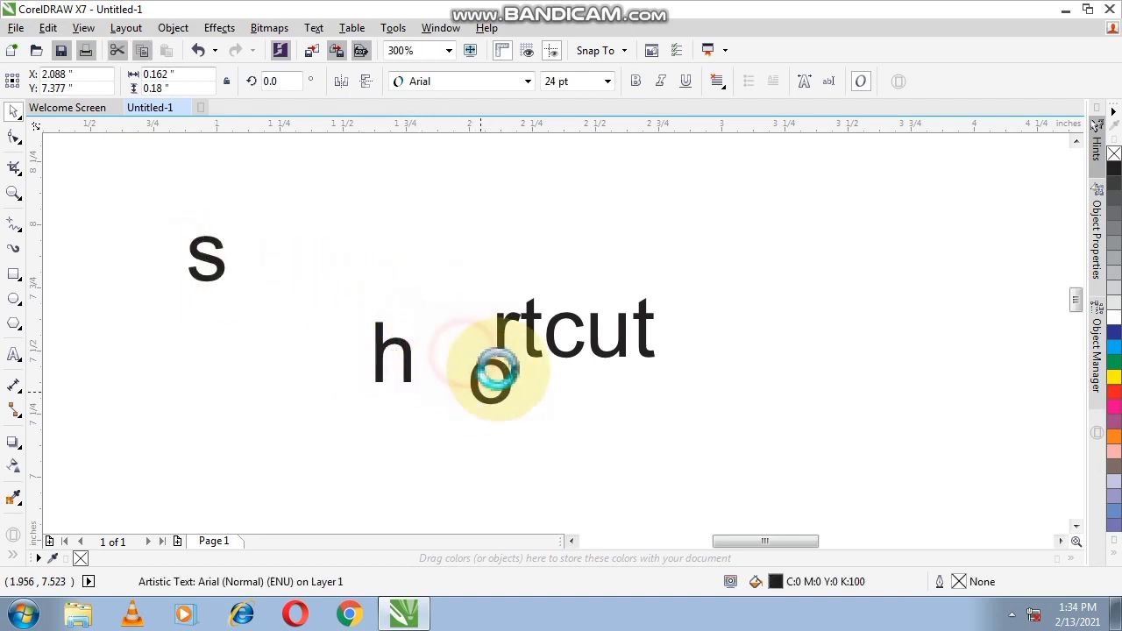
mouse_move(515, 340)
mouse_down()
mouse_move(504, 314)
mouse_move(551, 377)
mouse_up()
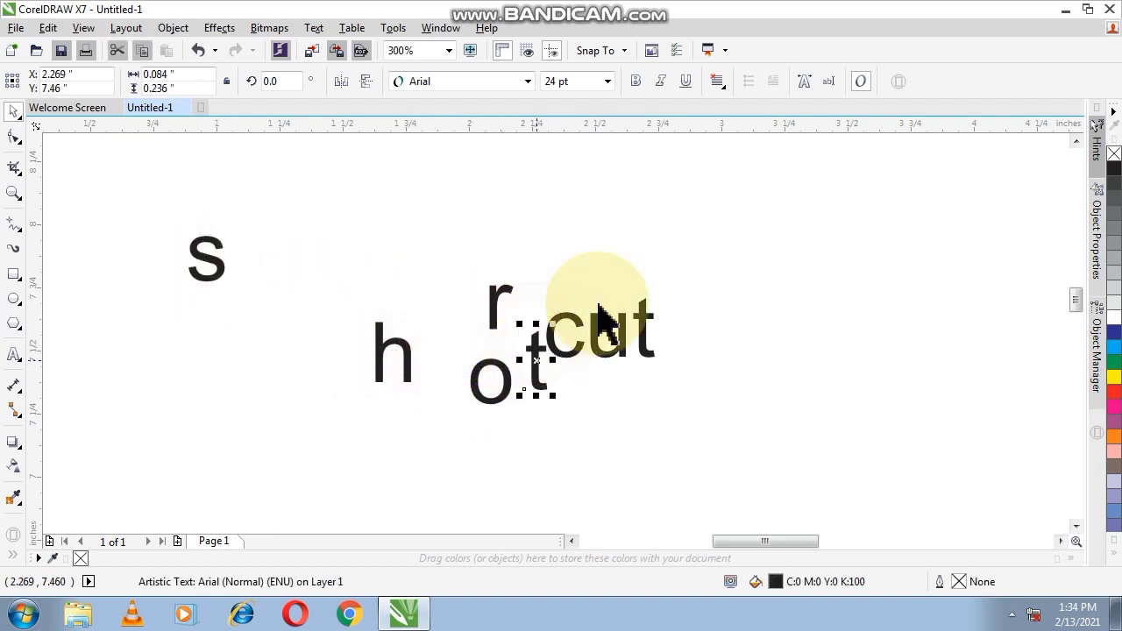
key(ctrl+z)
key(ctrl+z)
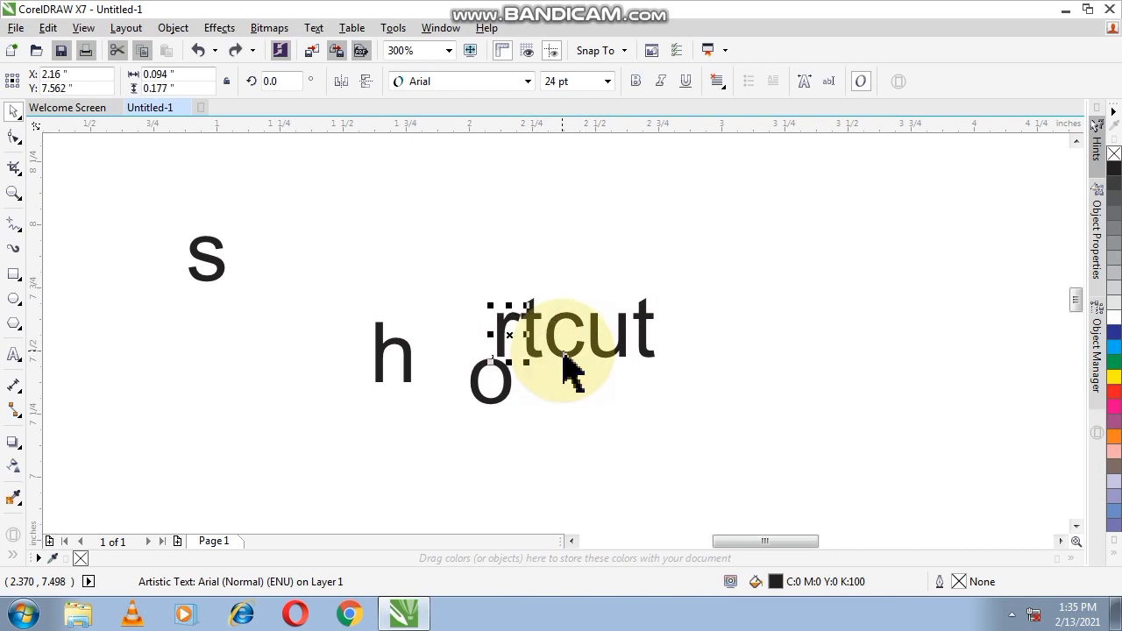
key(ctrl+z)
key(ctrl+z)
key(ctrl+z)
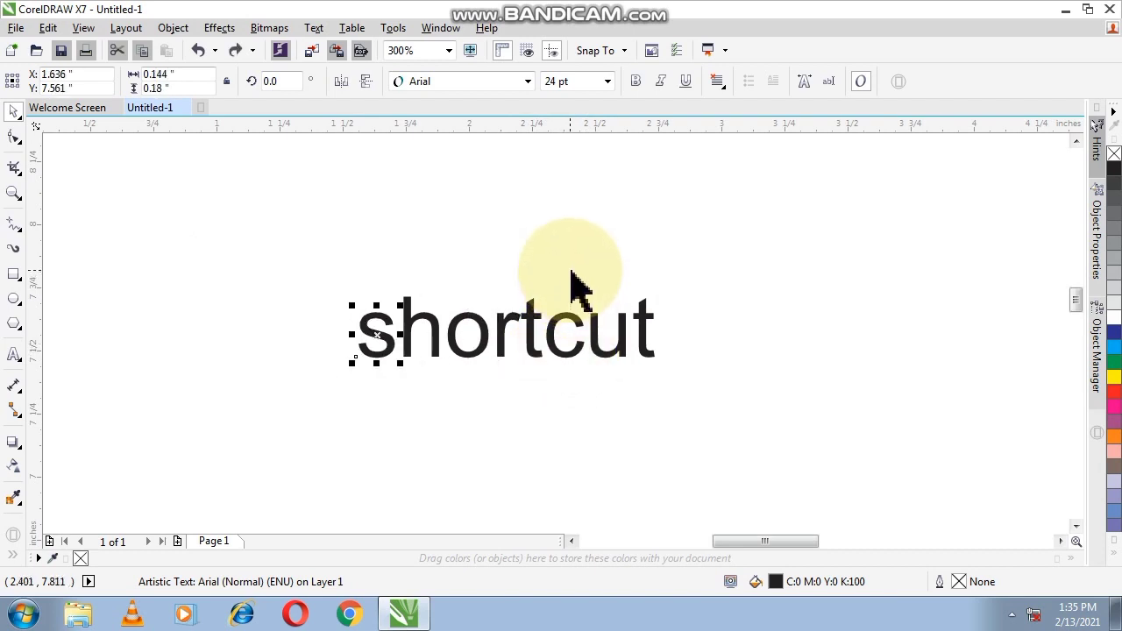
Step: Marquee-select all eight letters and open the Options window's Workspace page with Ctrl+J
click(571, 274)
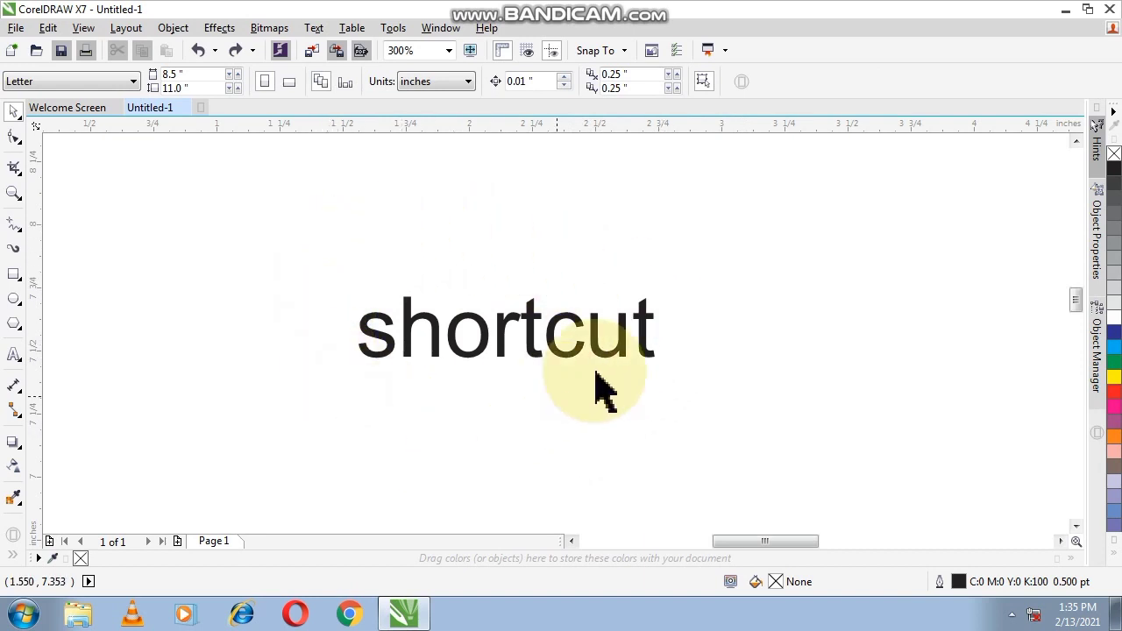
click(625, 355)
click(644, 349)
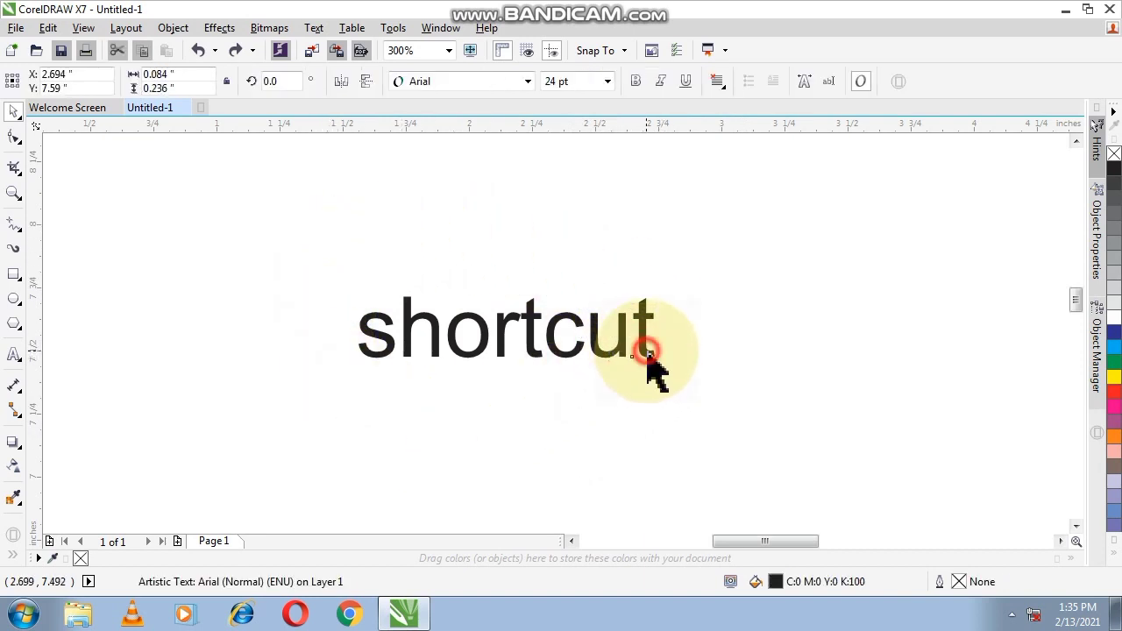
click(530, 351)
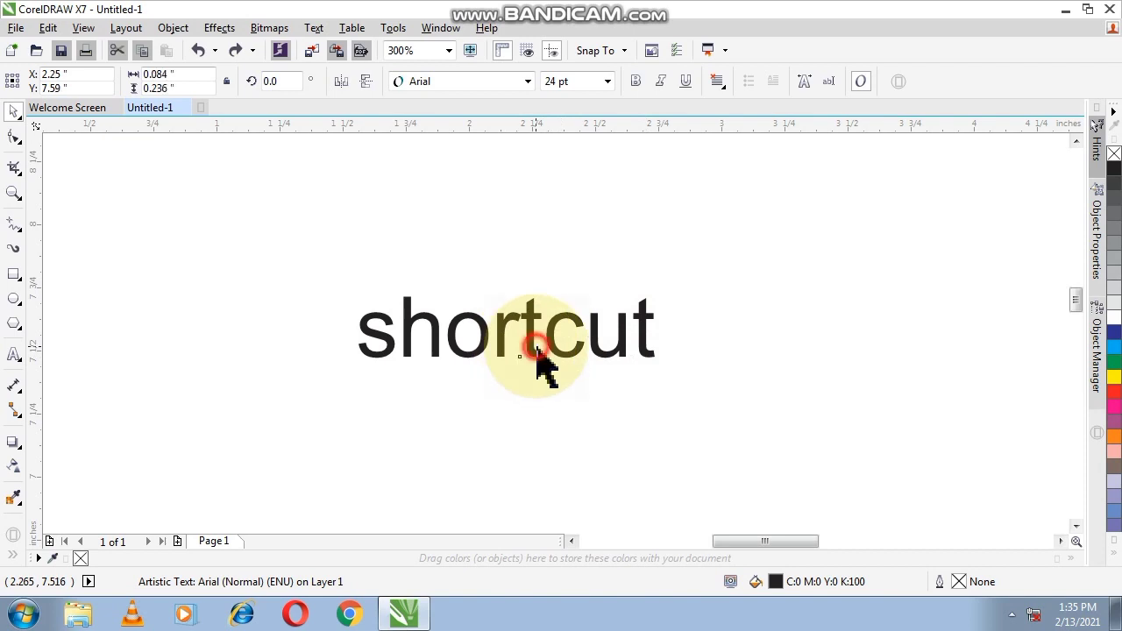
click(314, 255)
mouse_move(261, 231)
mouse_down()
mouse_move(386, 289)
mouse_move(720, 401)
mouse_up()
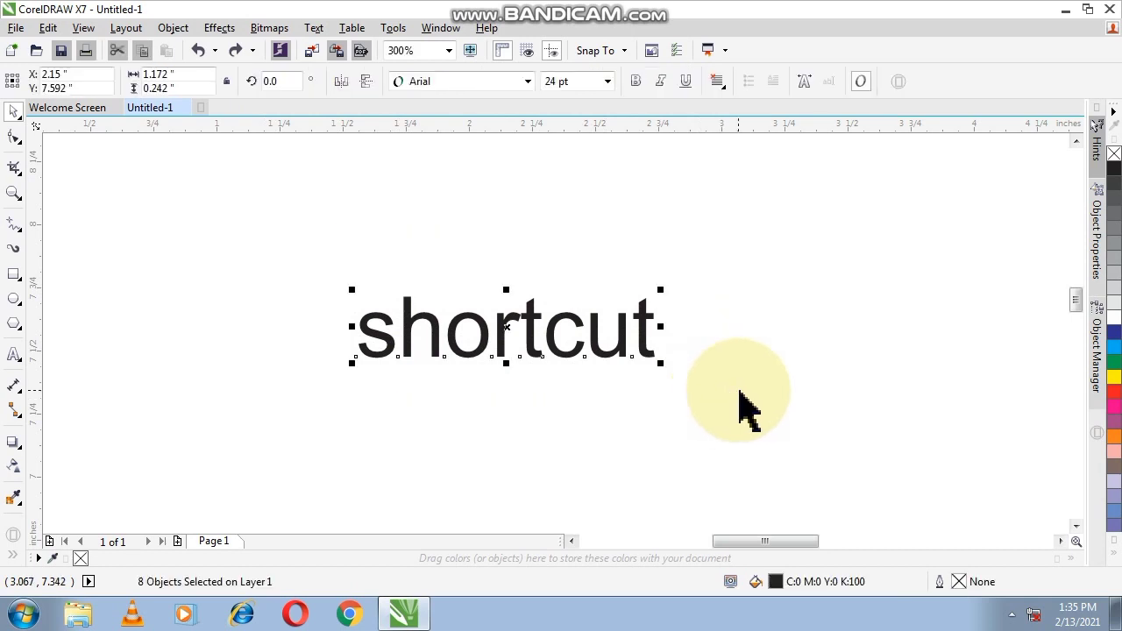
click(739, 405)
drag(263, 191, 636, 487)
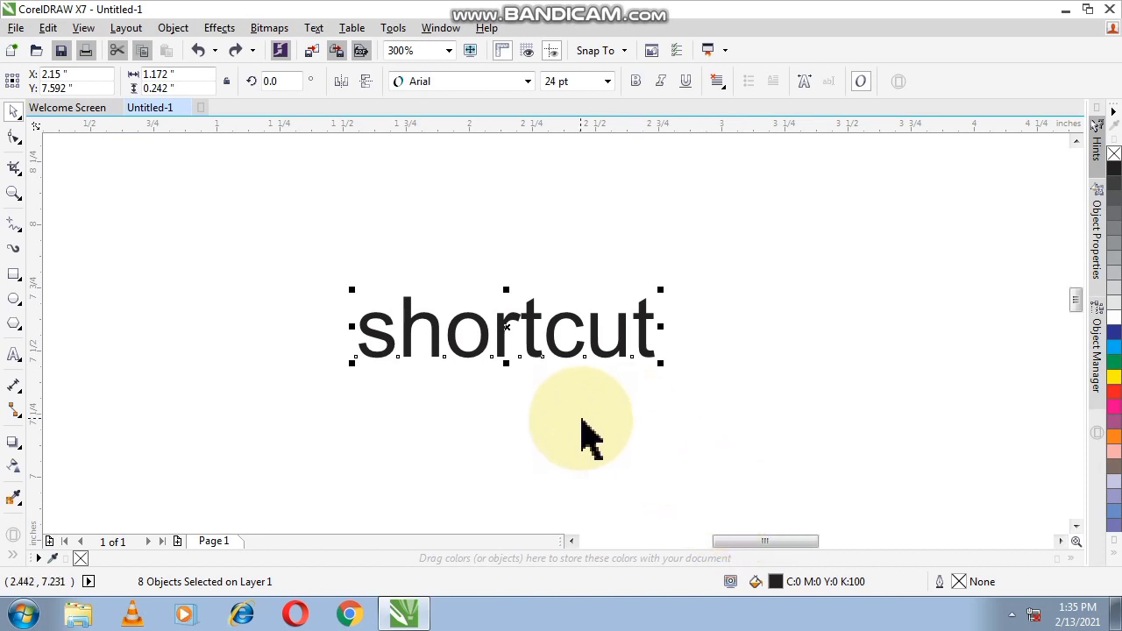
key(ctrl+j)
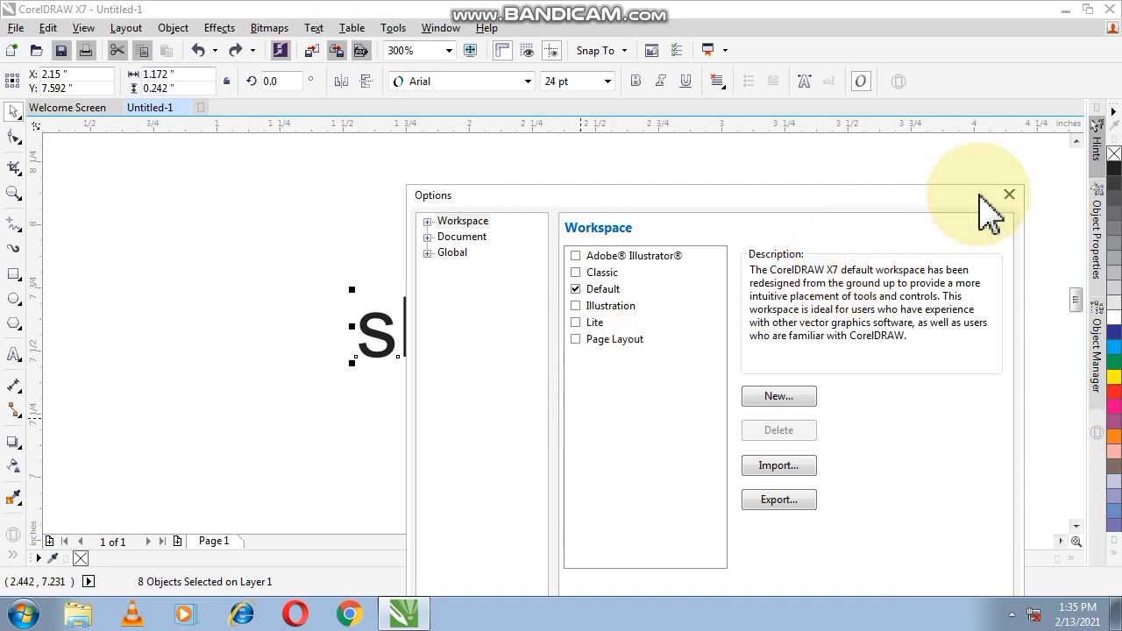
Step: Close Options, then marquee-select the eight 'shortcut' letters and delete them
click(1008, 194)
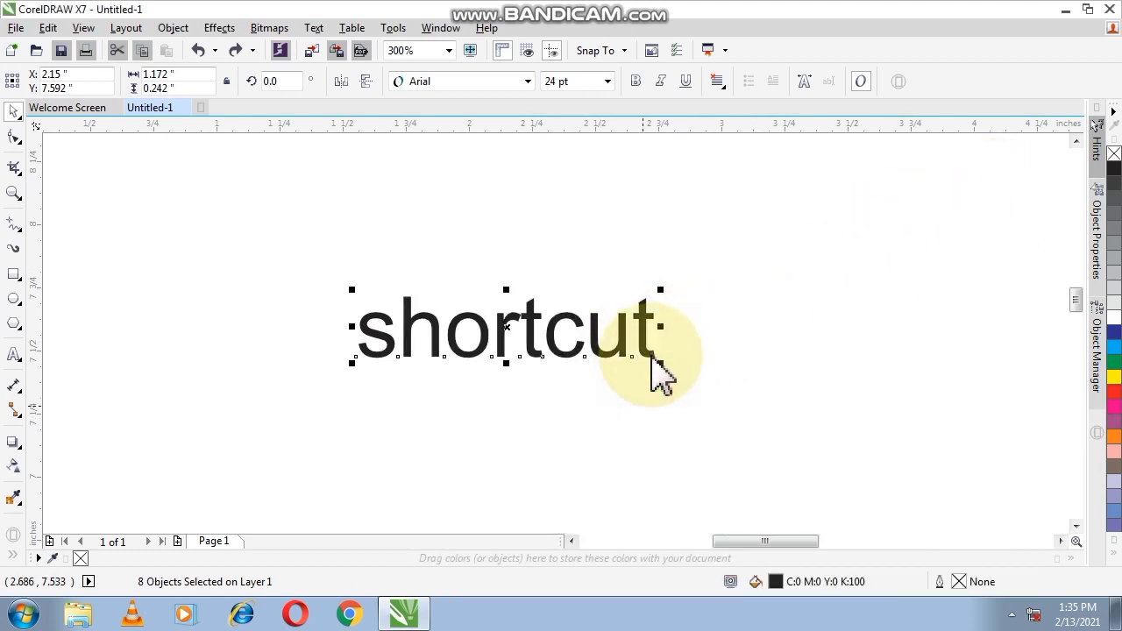
click(664, 390)
click(647, 352)
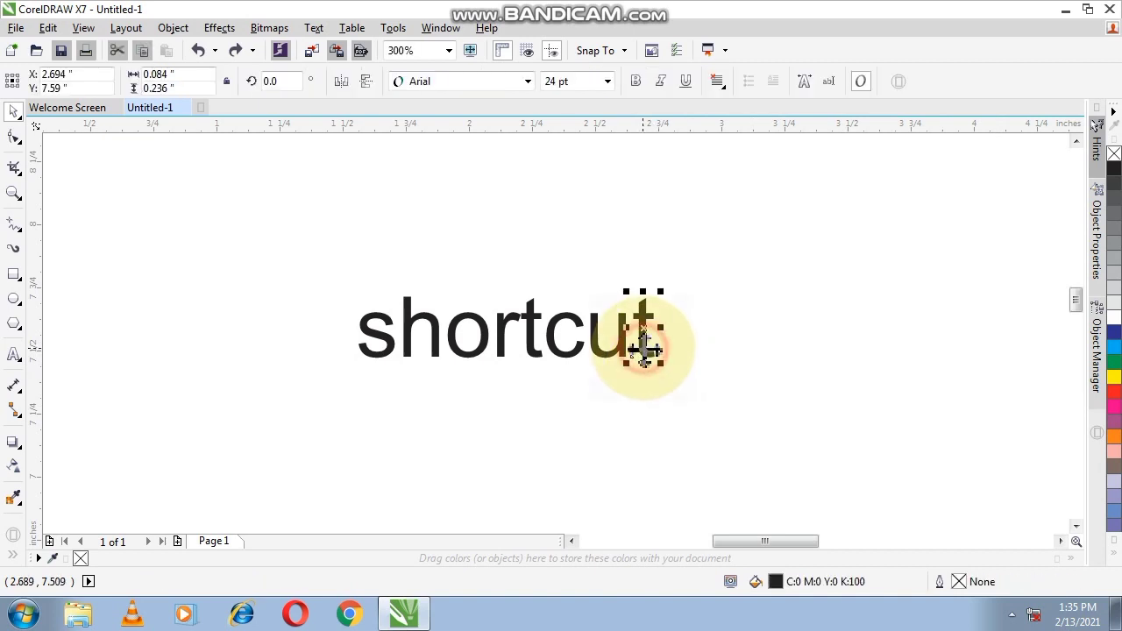
click(625, 388)
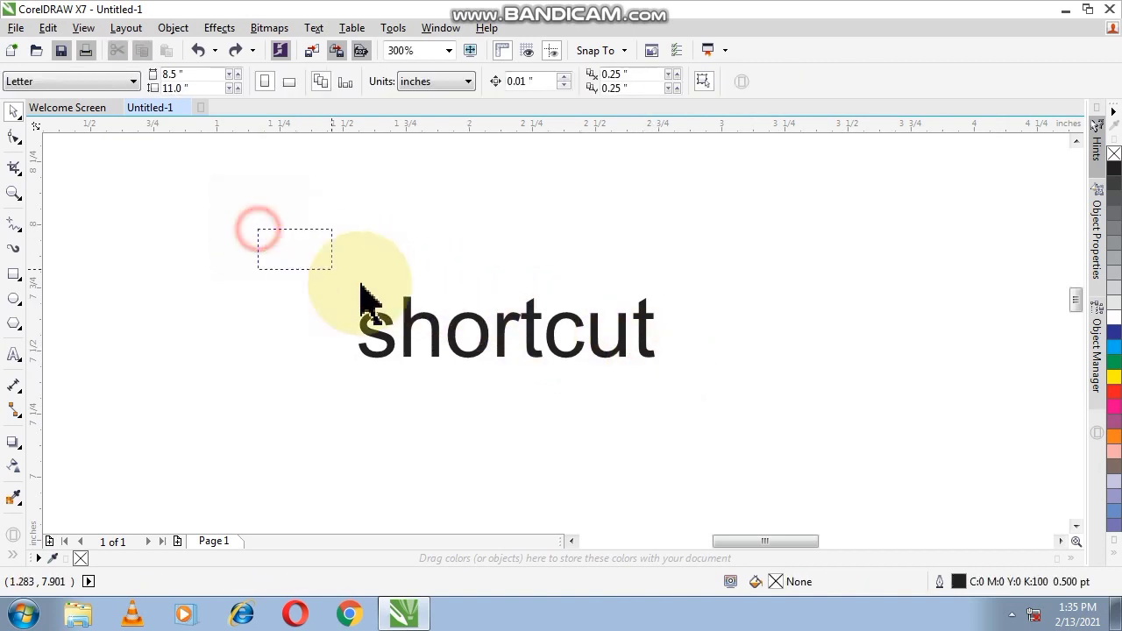
drag(258, 229, 750, 417)
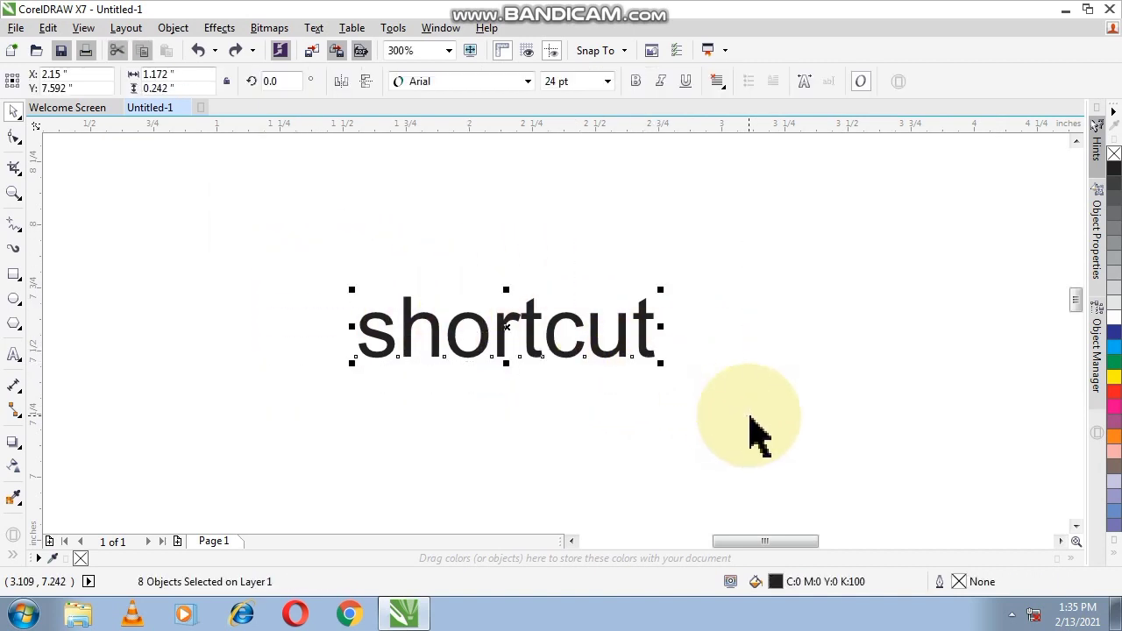
key(Delete)
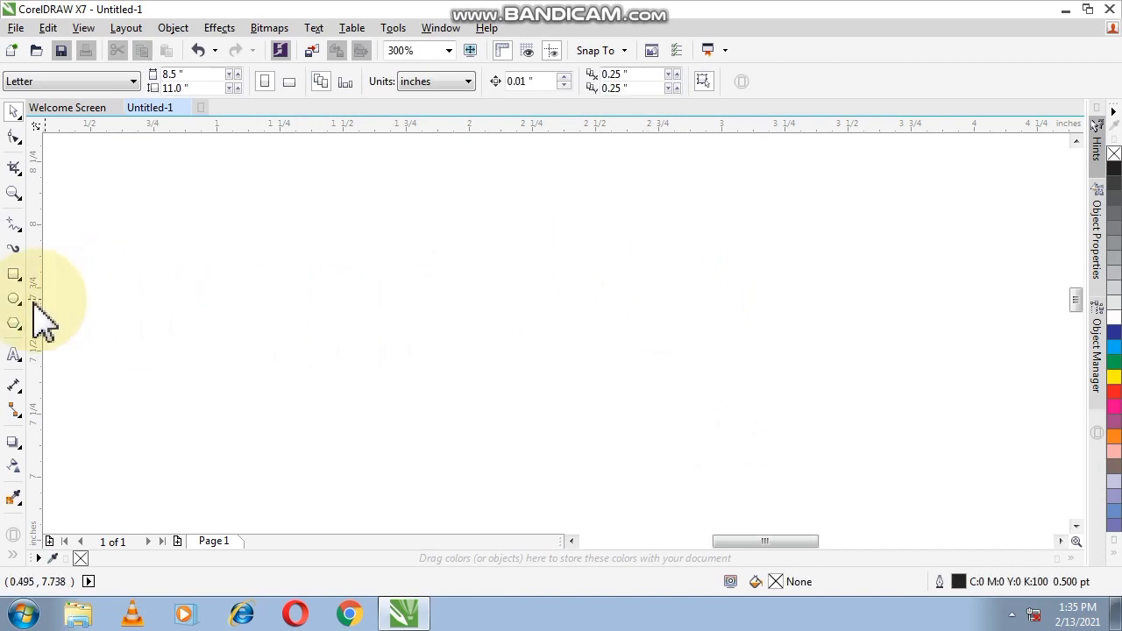
Step: Draw a small ellipse left of the page centre and copy it to new spots
click(14, 299)
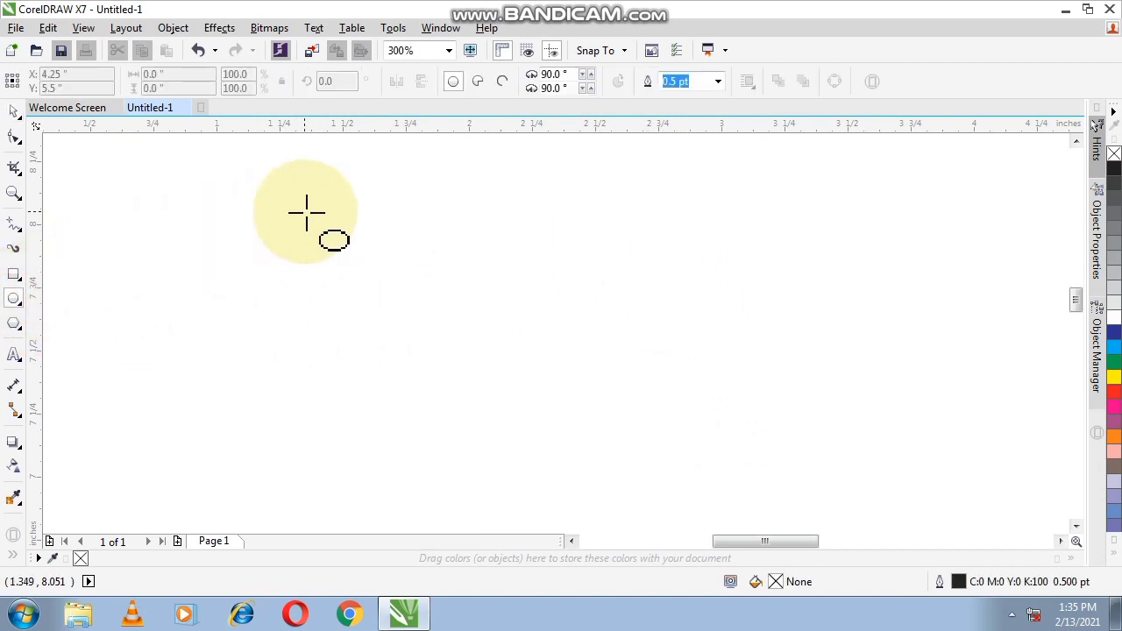
drag(281, 267, 346, 318)
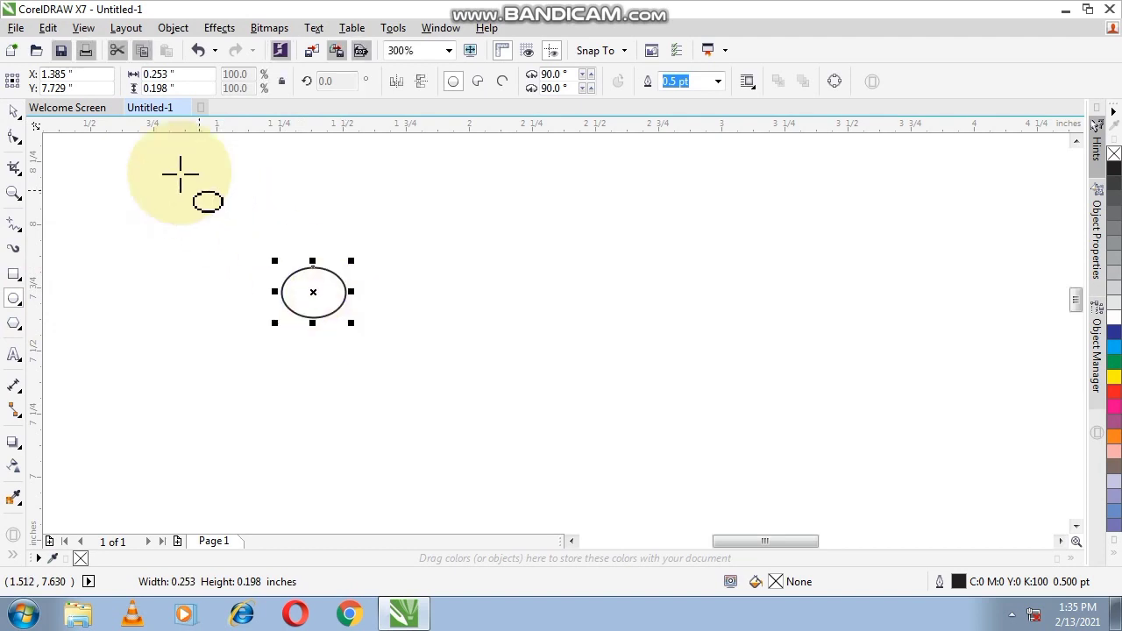
click(14, 112)
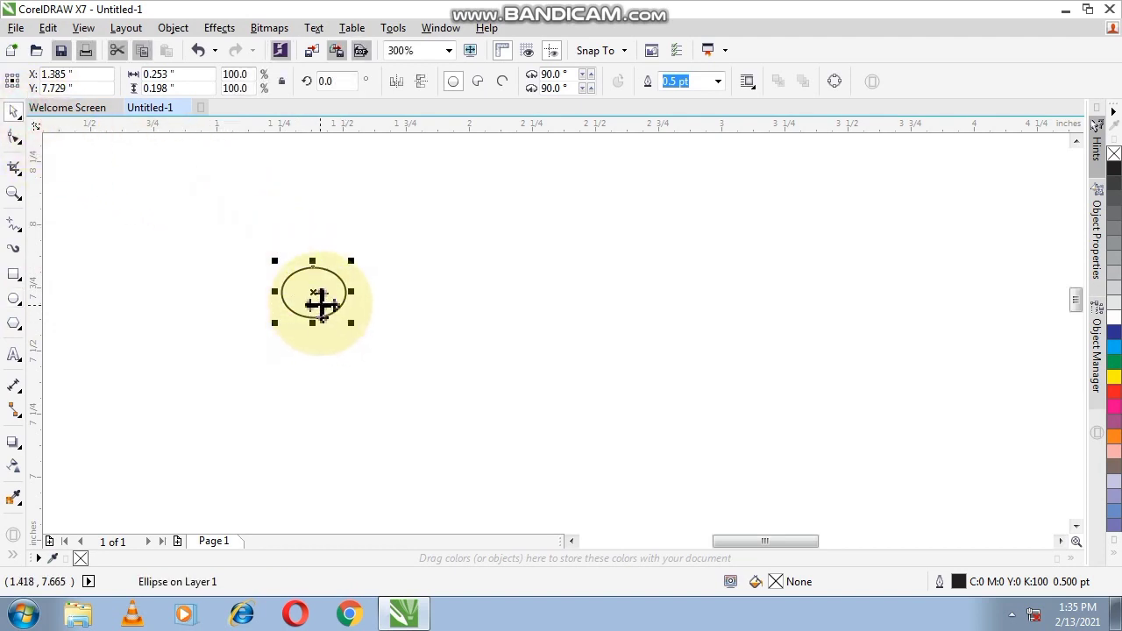
mouse_move(320, 303)
mouse_down()
mouse_move(546, 338)
mouse_move(796, 321)
mouse_move(854, 225)
mouse_move(723, 438)
mouse_up()
mouse_move(433, 283)
mouse_down()
mouse_move(466, 180)
mouse_move(454, 188)
mouse_up()
click(614, 238)
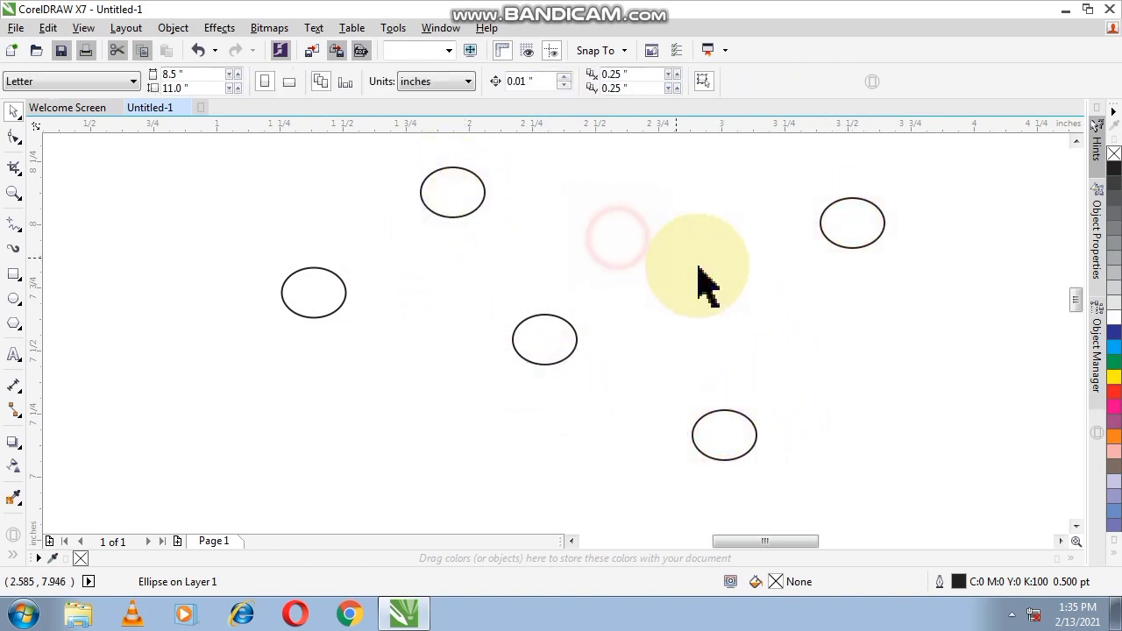
drag(452, 214, 440, 304)
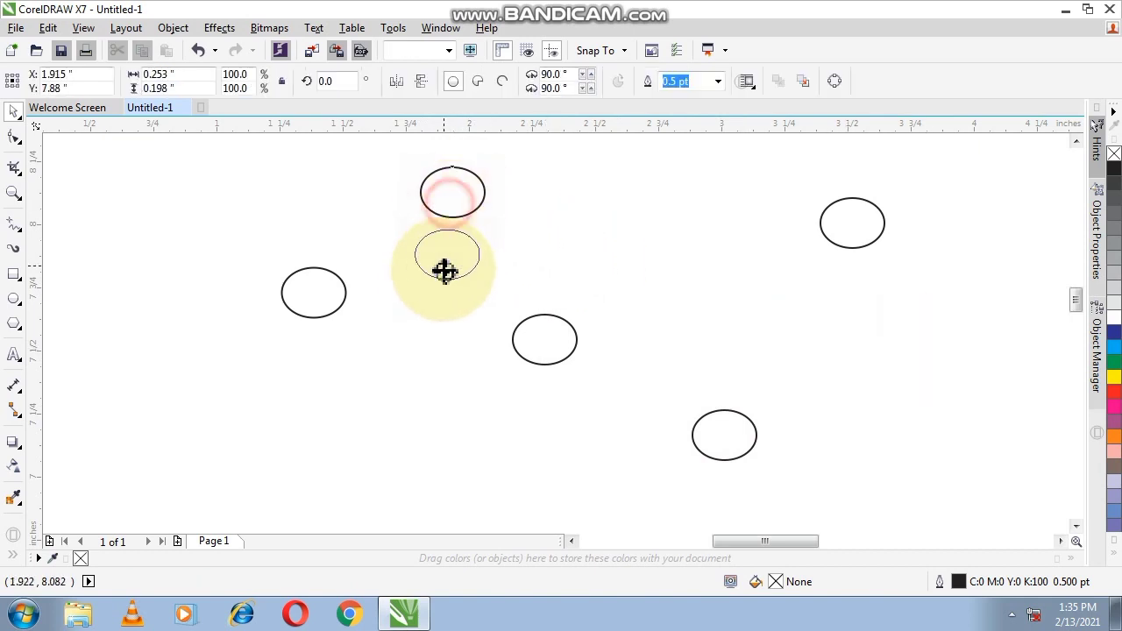
Step: Move the lower and top ellipses toward a row, then undo the last move
drag(541, 335, 571, 295)
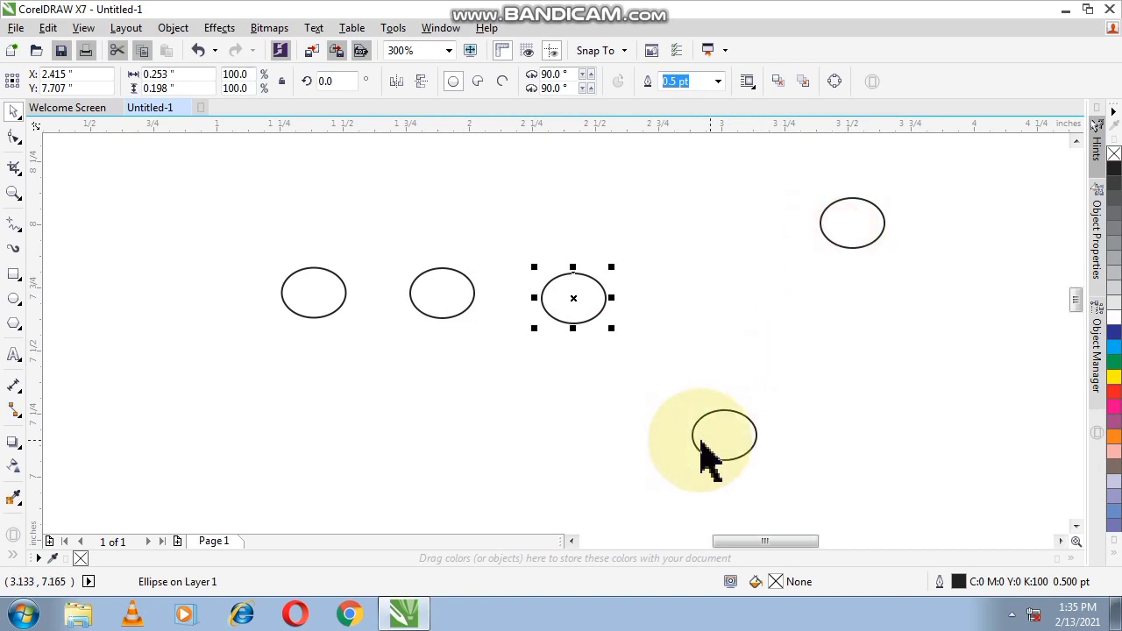
drag(694, 437, 698, 312)
drag(854, 225, 836, 294)
click(770, 402)
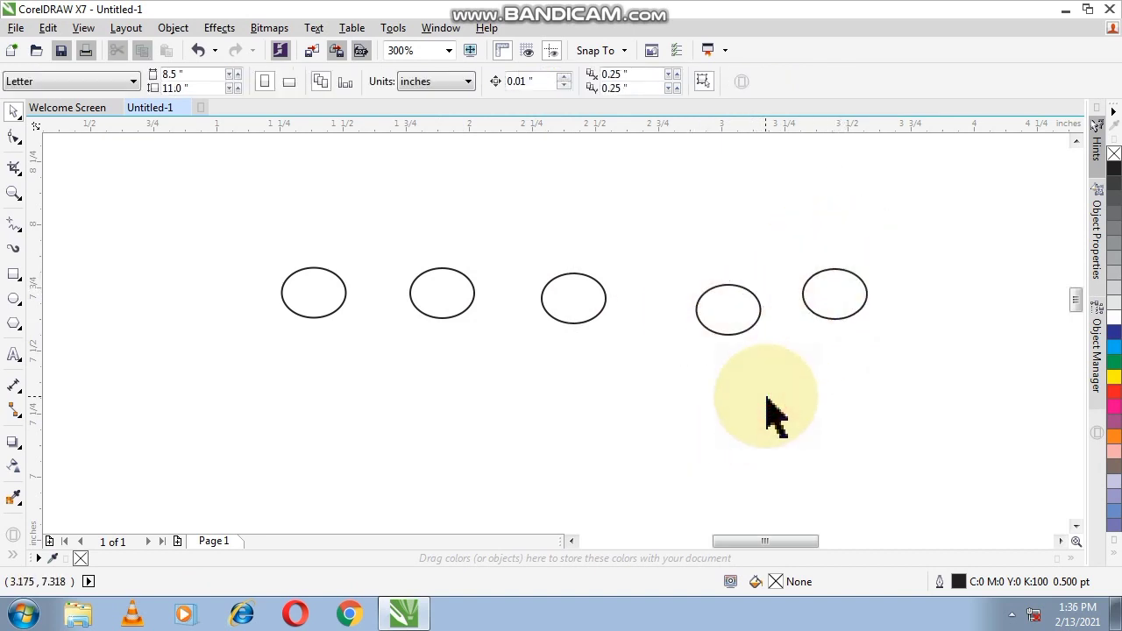
key(ctrl+z)
key(ctrl+z)
key(ctrl+z)
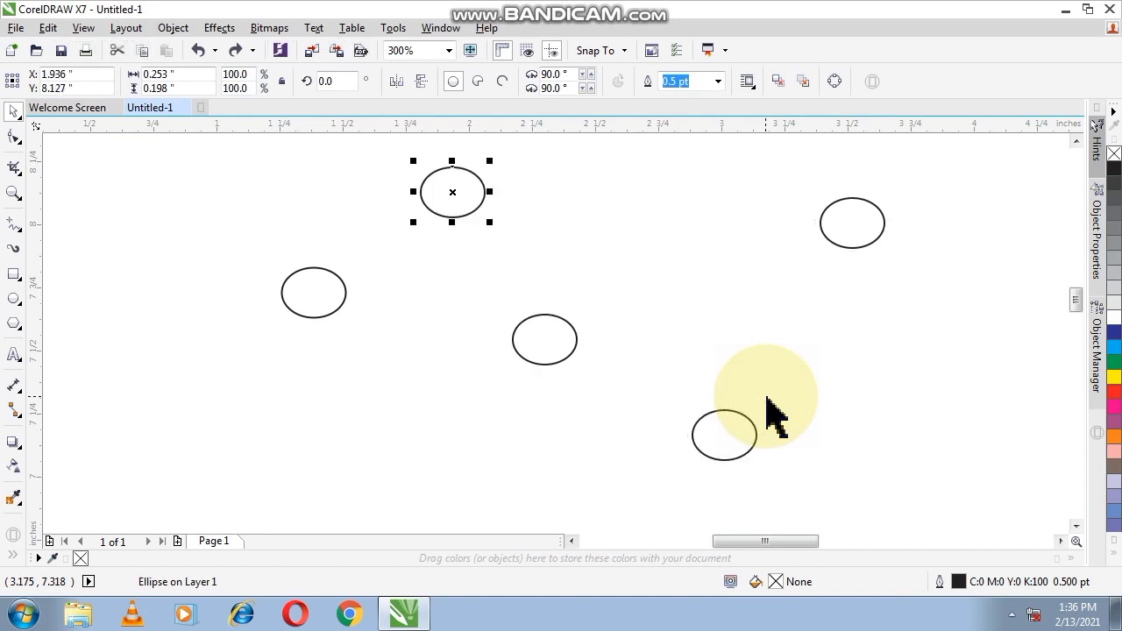
click(724, 289)
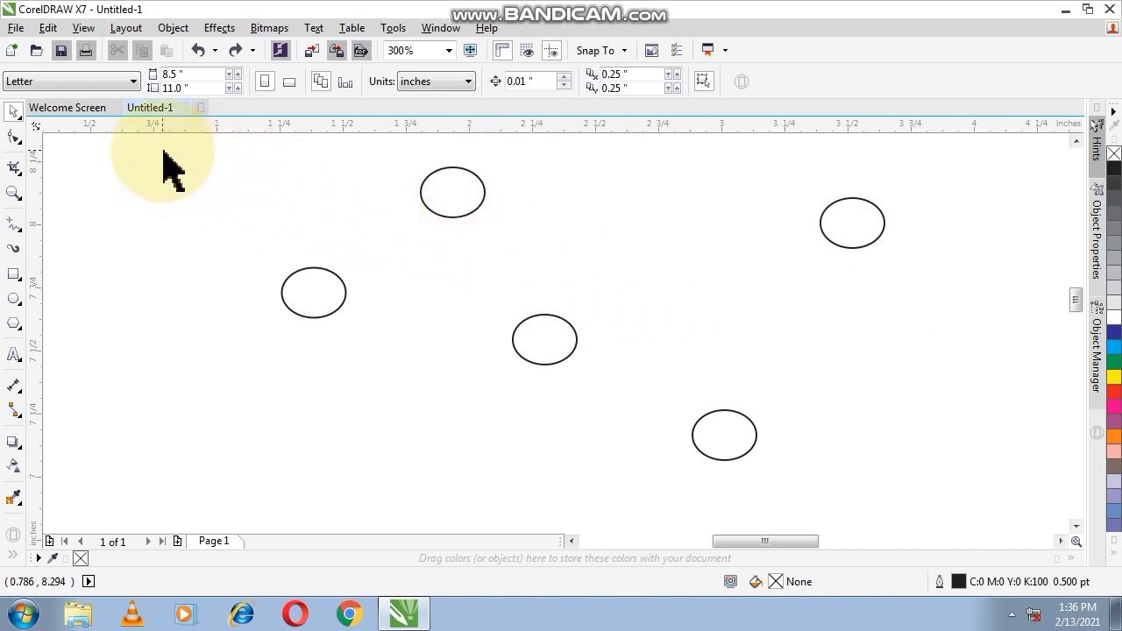
click(282, 294)
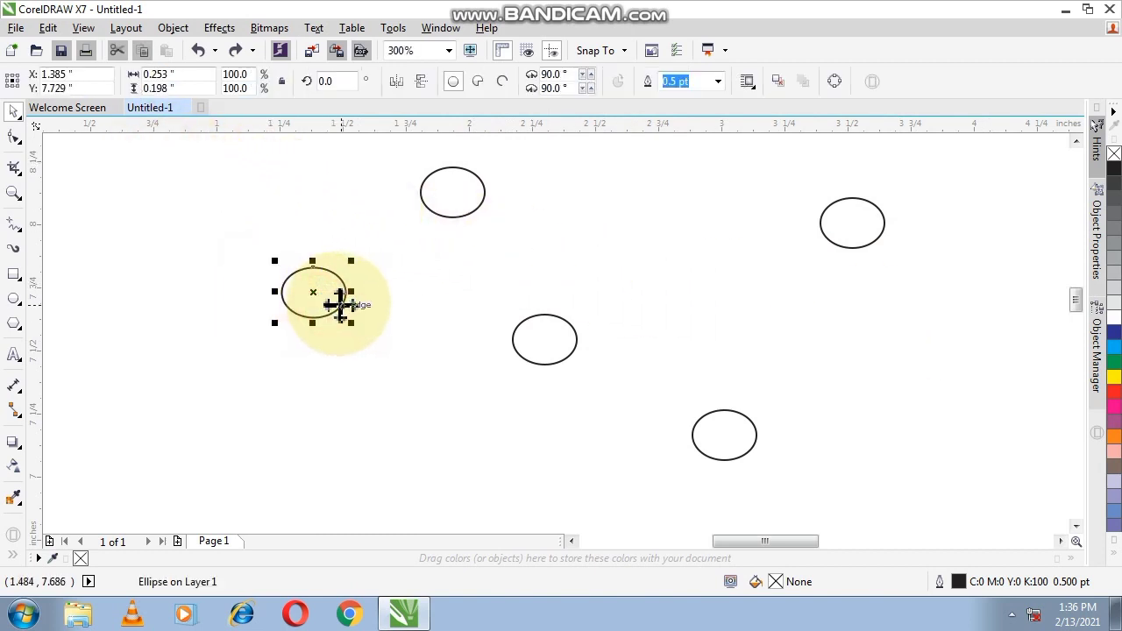
Step: Marquee-select all five ellipses and align their vertical centres with E
key(ctrl+a)
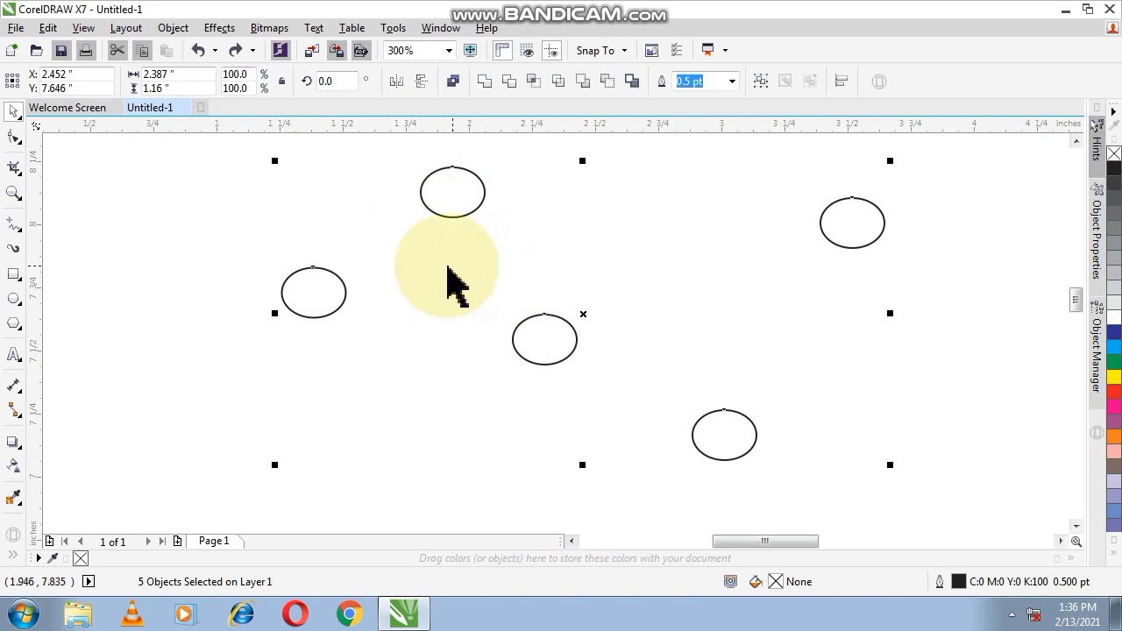
click(275, 219)
mouse_move(214, 147)
mouse_down()
mouse_move(786, 456)
mouse_move(910, 501)
mouse_up()
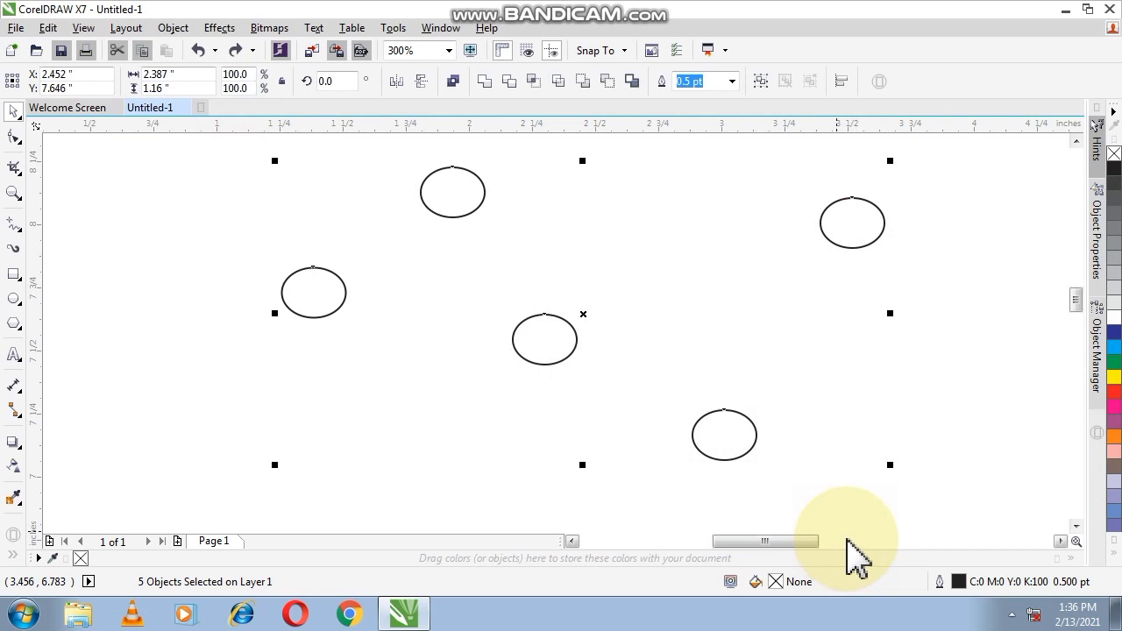
click(954, 442)
click(204, 156)
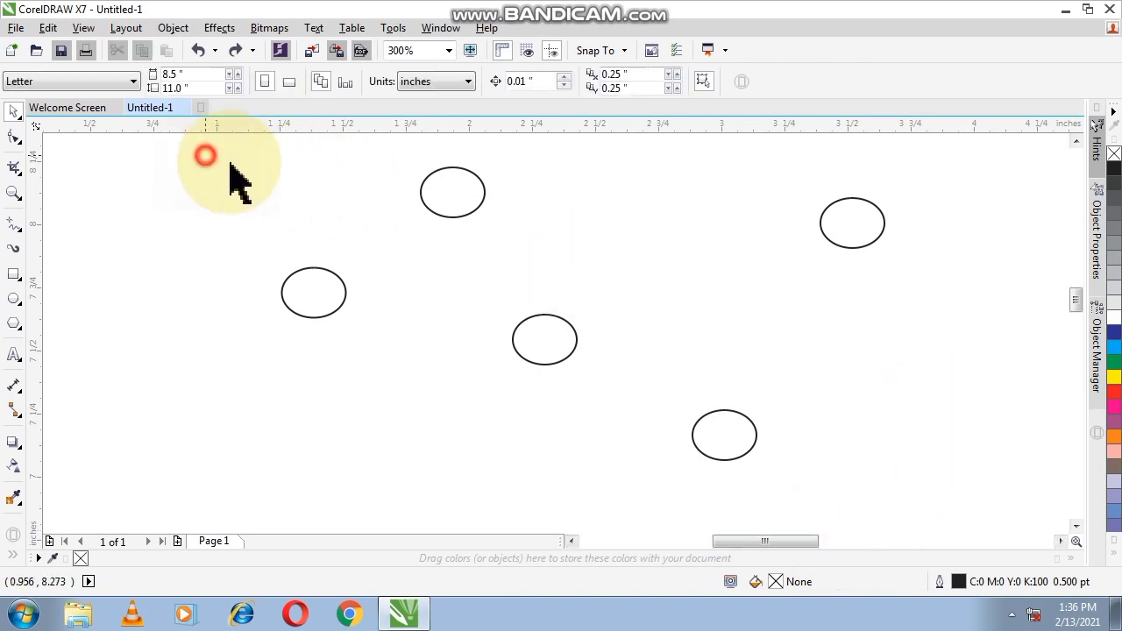
drag(231, 164, 909, 513)
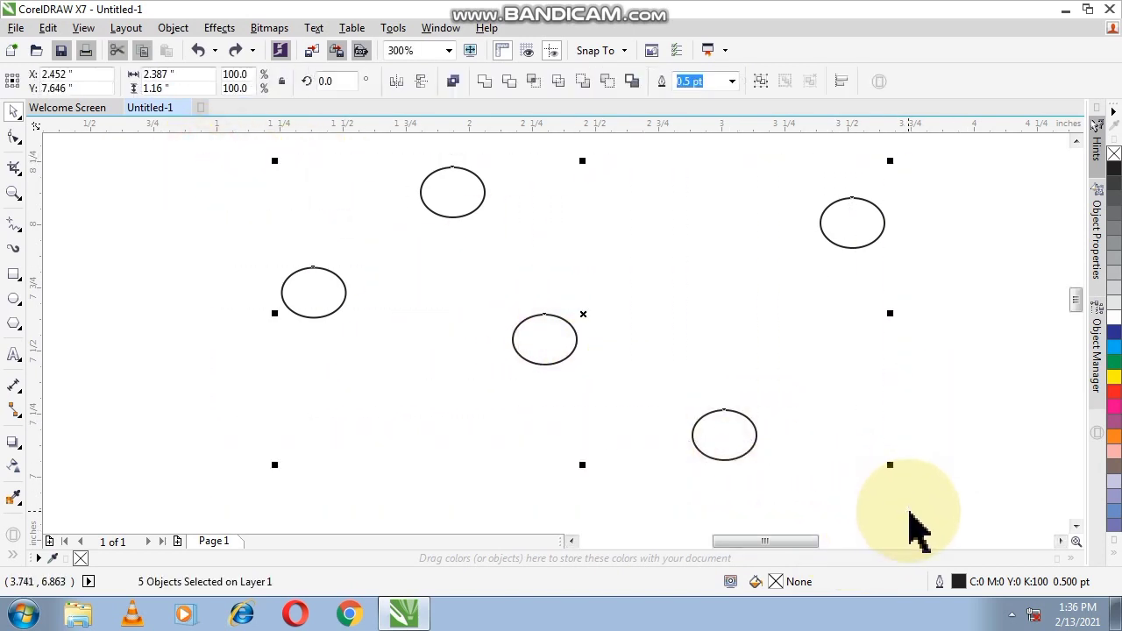
key(e)
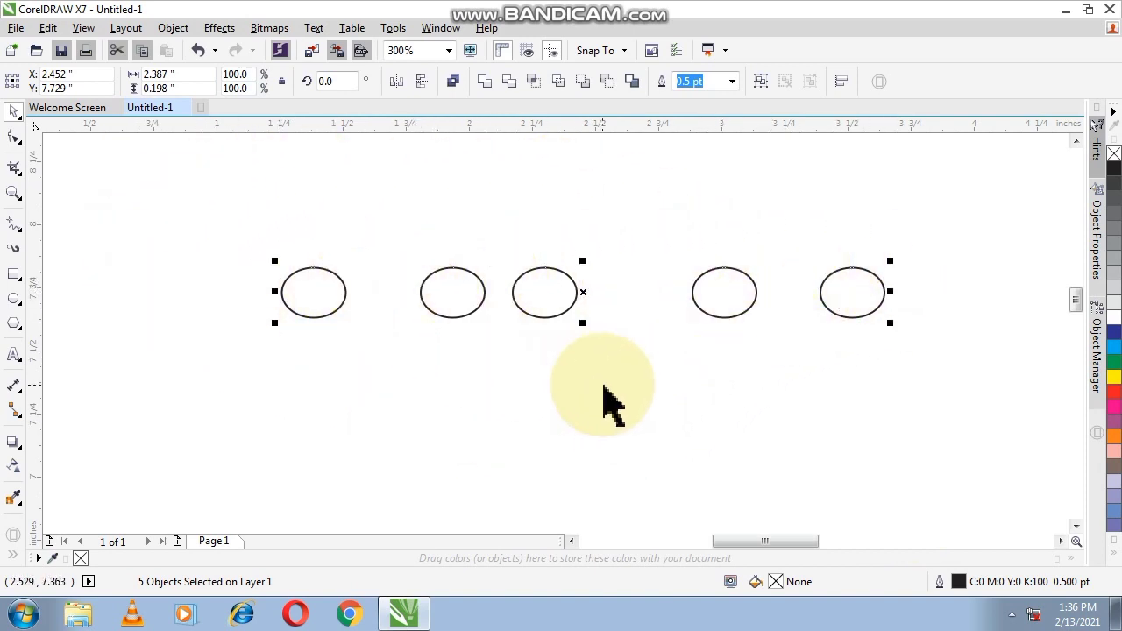
click(636, 280)
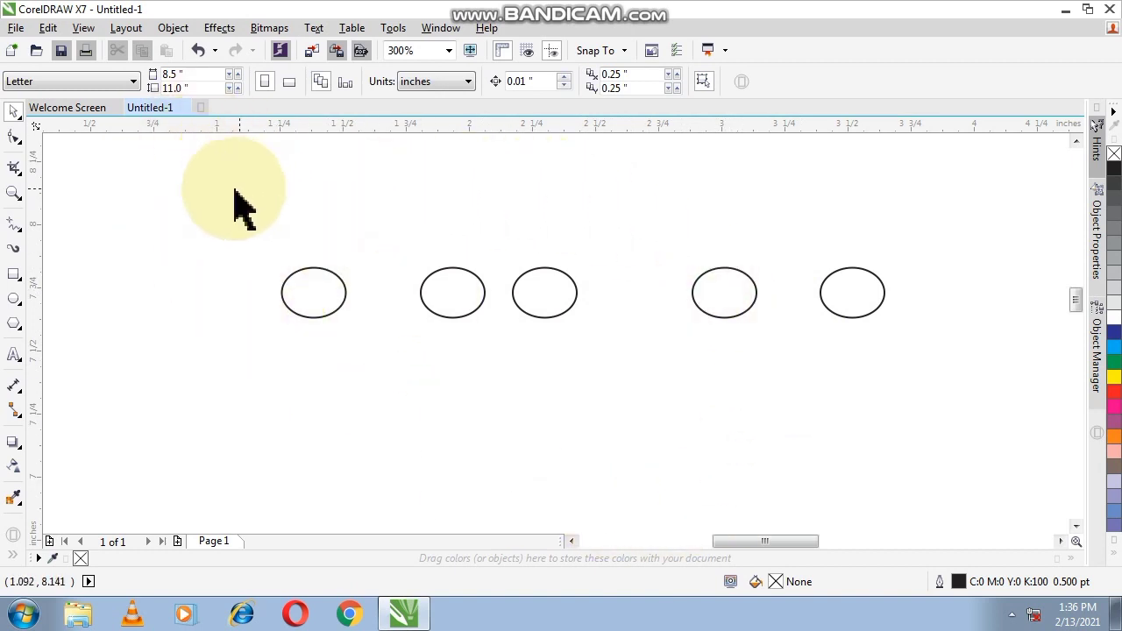
mouse_move(206, 184)
mouse_down()
mouse_move(408, 375)
mouse_move(894, 452)
mouse_up()
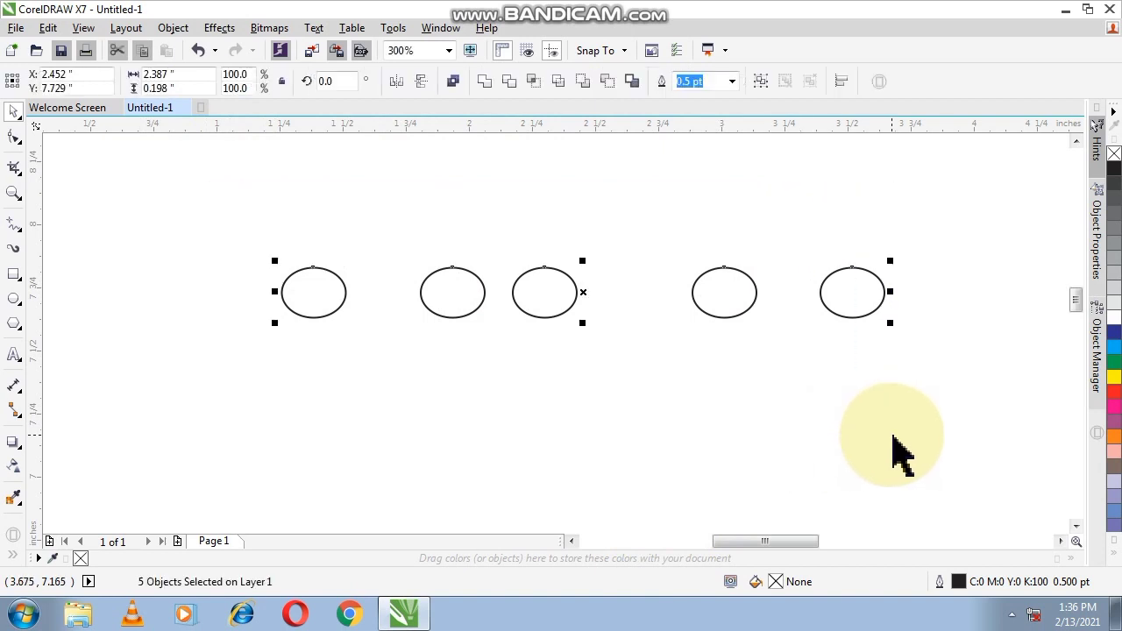
key(shift+c)
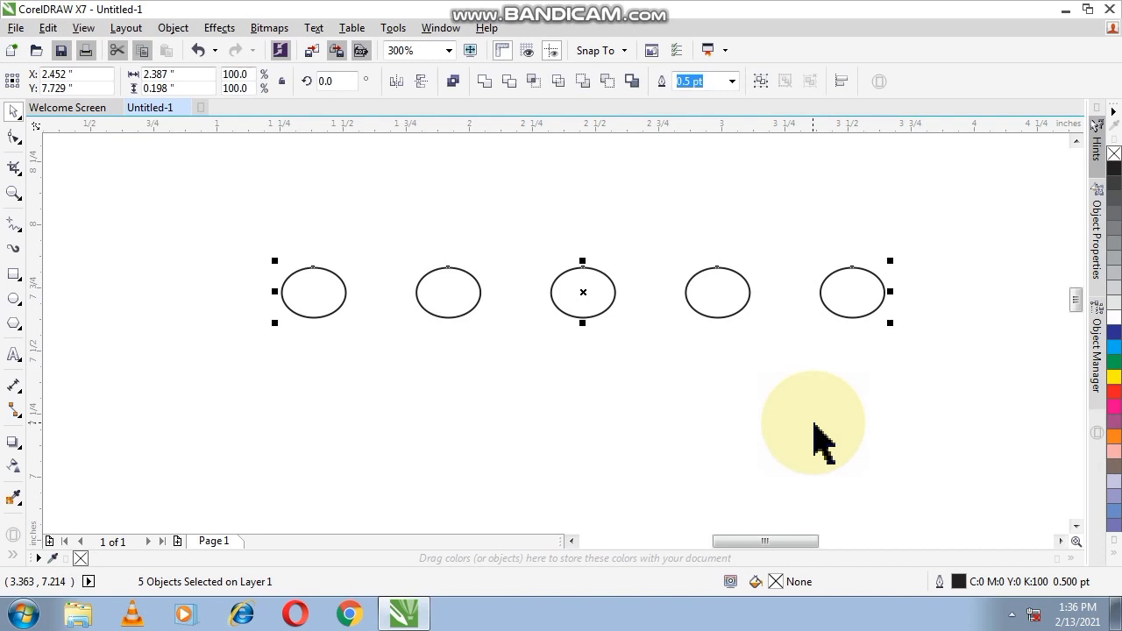
key(ctrl+z)
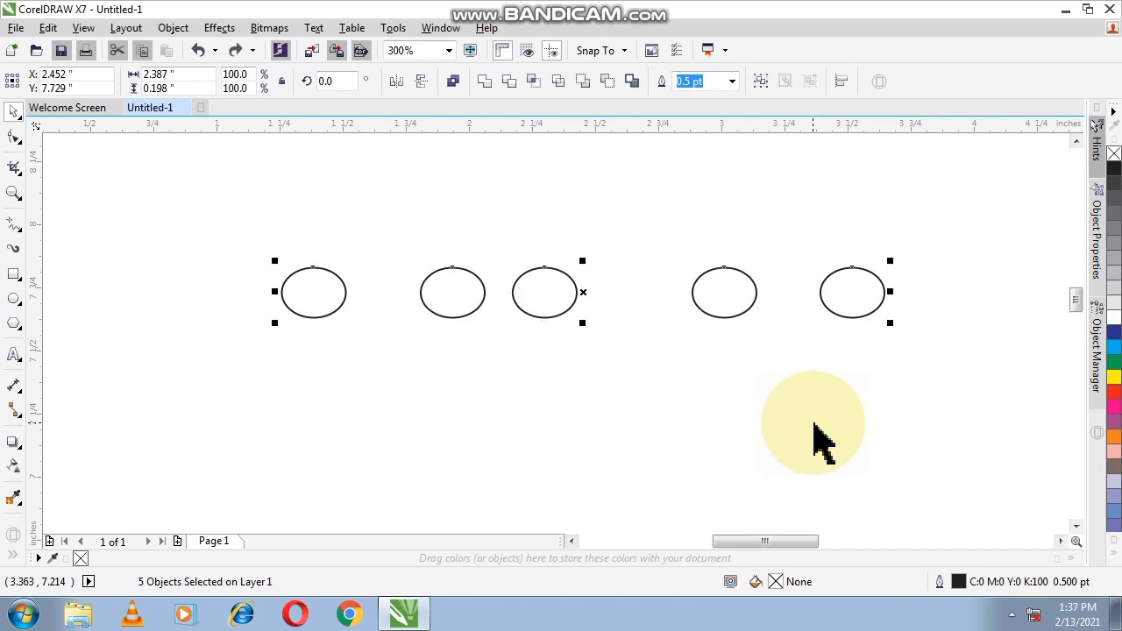
key(shift+c)
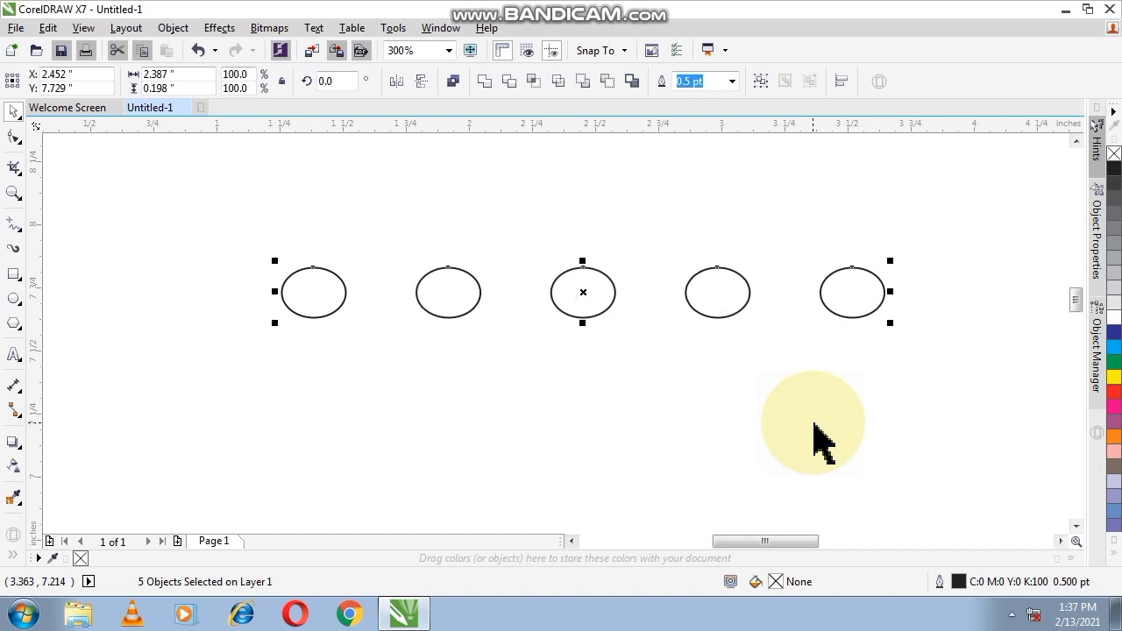
key(ctrl+z)
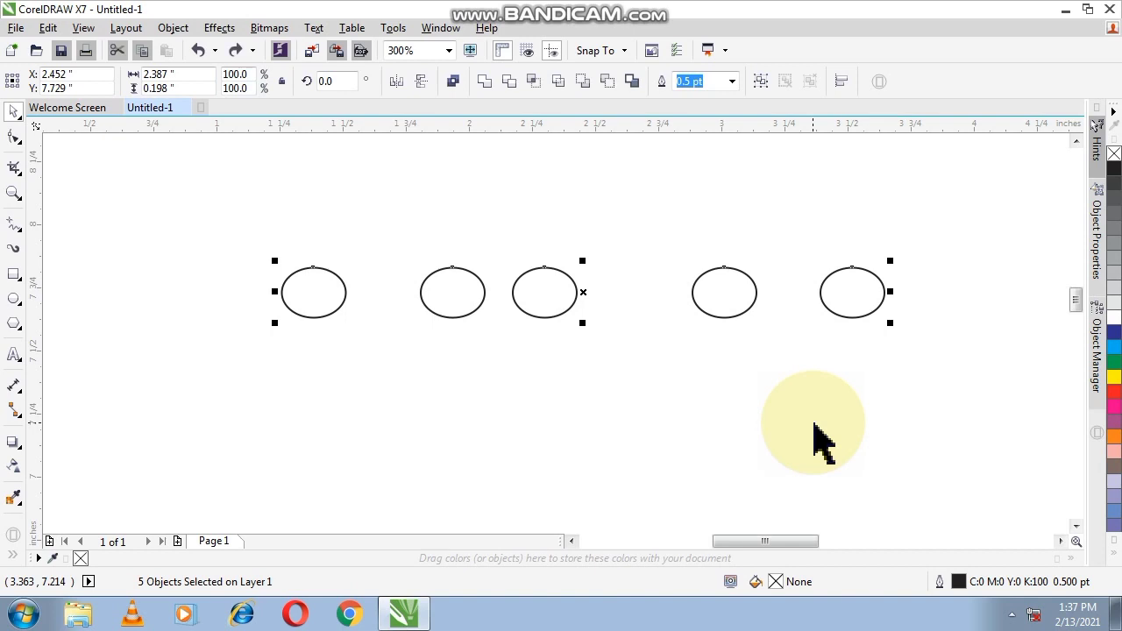
key(l)
Step: Distribute the five selected ellipses evenly across the row with L
scroll(806, 419, down, 2)
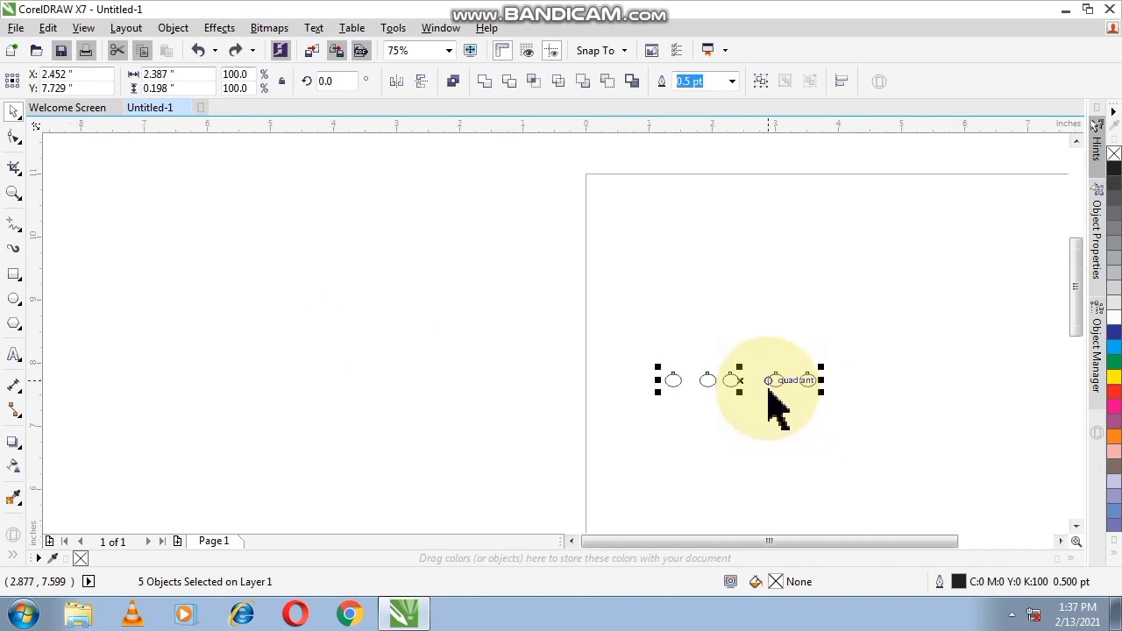
key(l)
scroll(682, 410, up, 1)
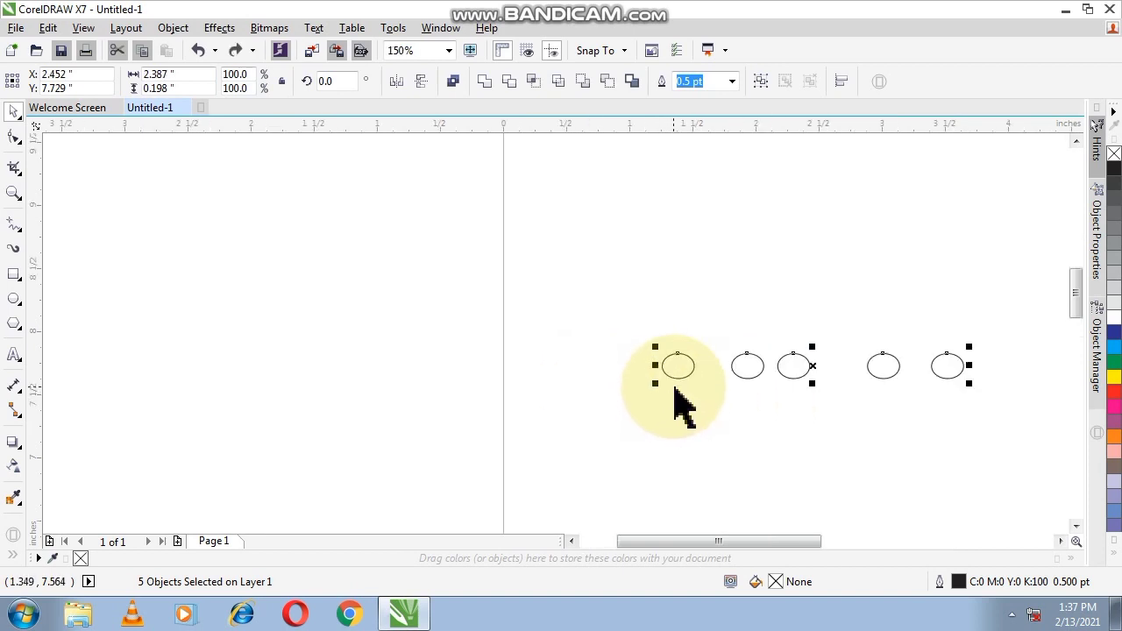
click(678, 399)
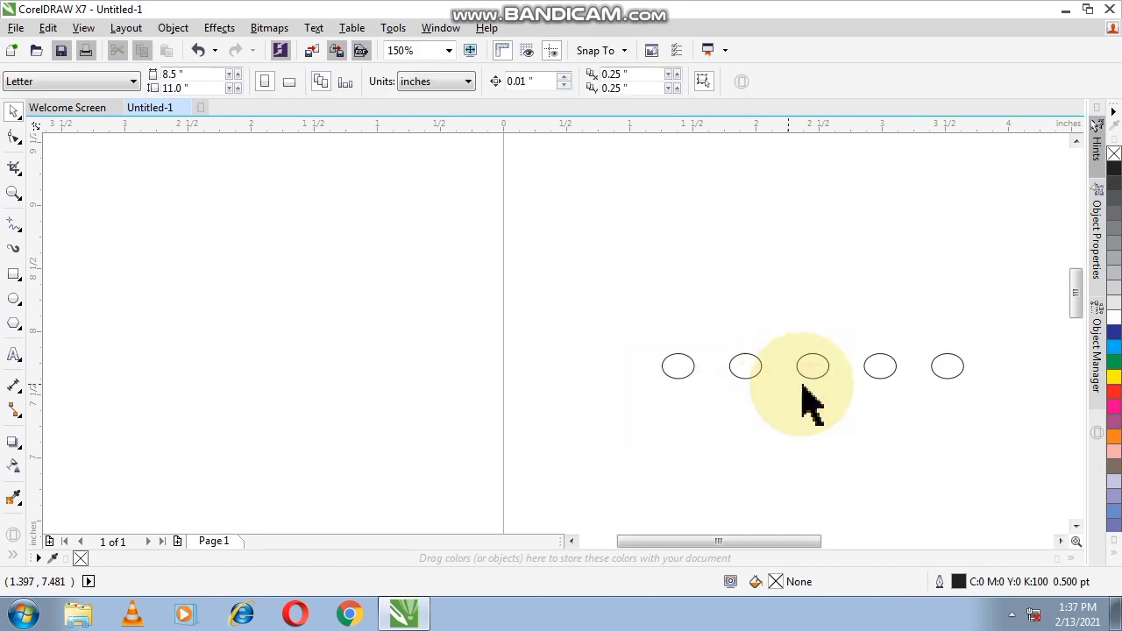
scroll(1019, 397, up, 1)
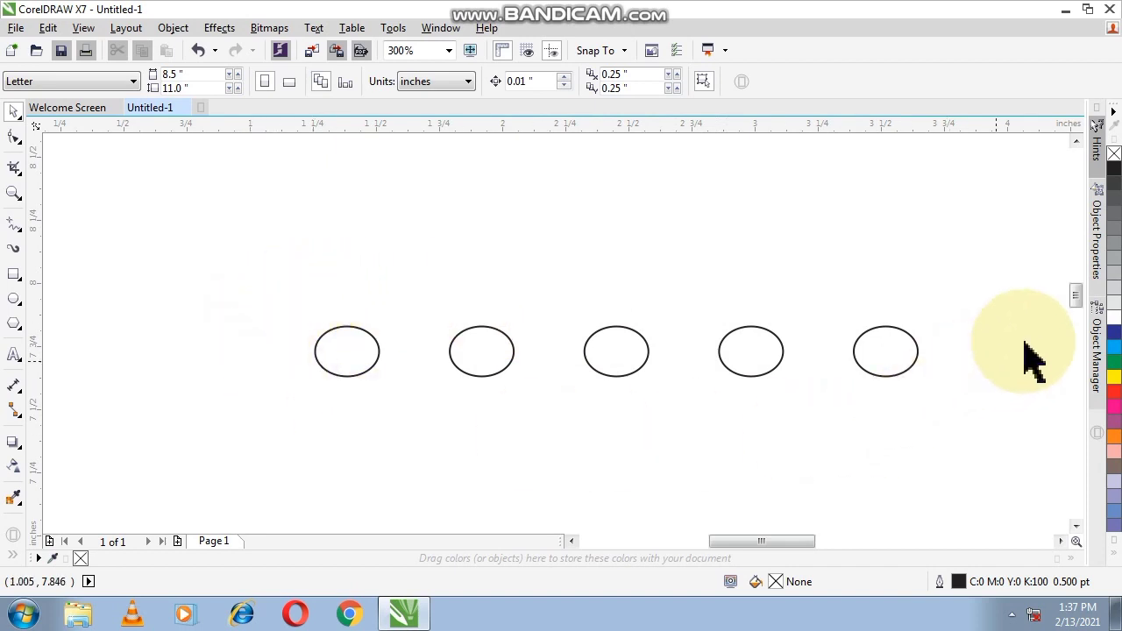
scroll(298, 368, down, 1)
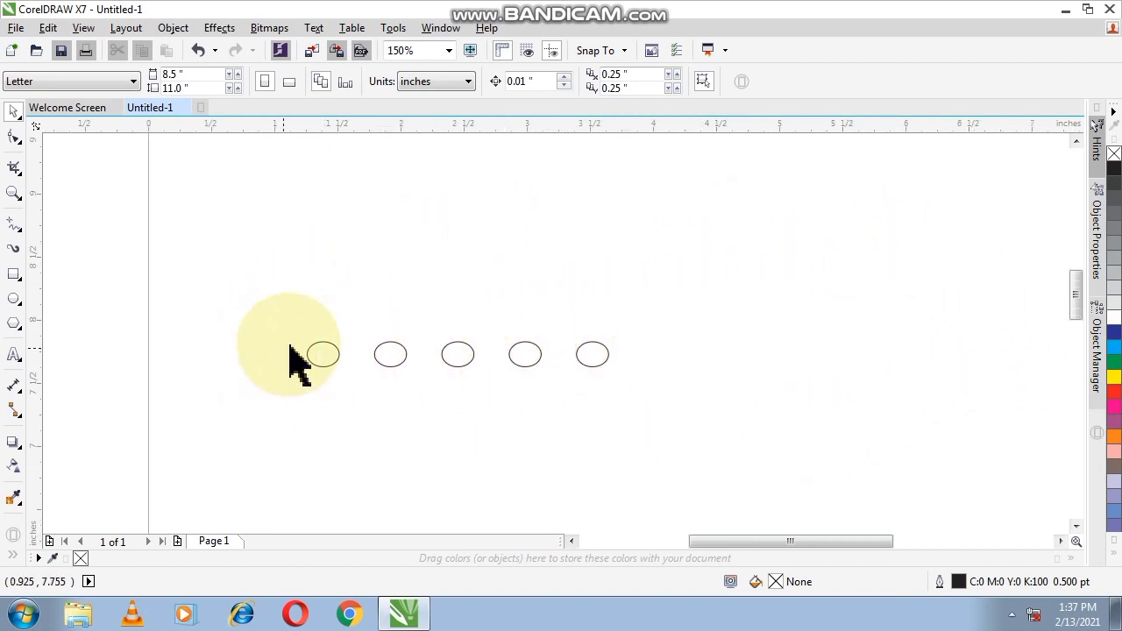
scroll(324, 363, up, 1)
click(515, 368)
Step: Drag the four row ellipses up, down and left into a loose curving arc
drag(516, 368, 391, 258)
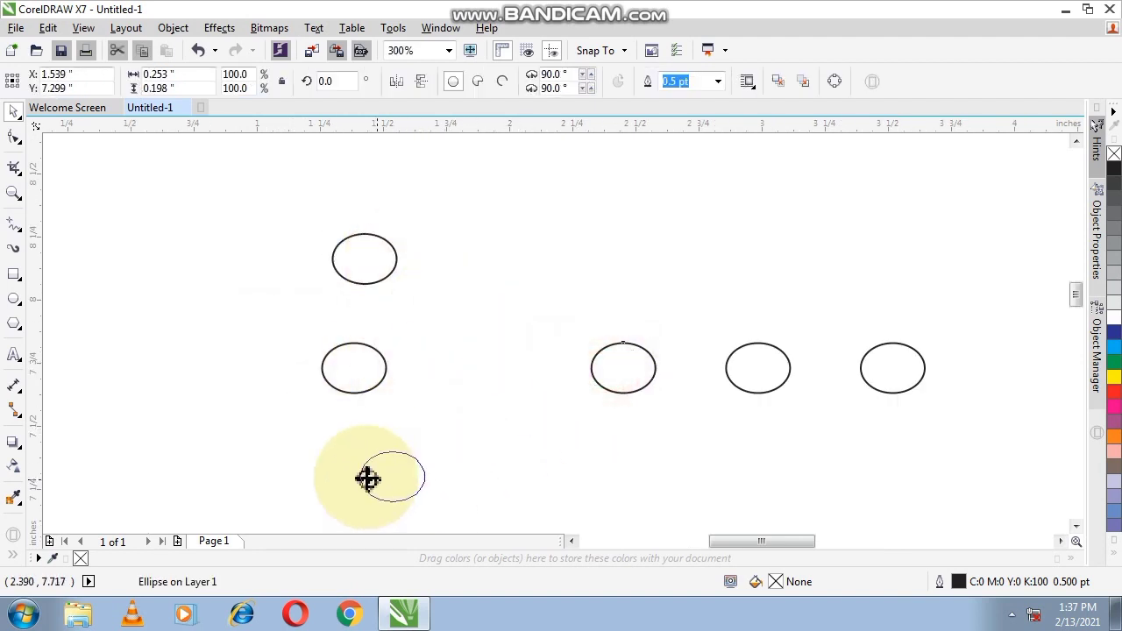
drag(610, 375, 365, 480)
drag(736, 368, 461, 201)
scroll(463, 198, down, 1)
mouse_move(668, 289)
mouse_down()
mouse_move(436, 379)
mouse_move(447, 371)
mouse_up()
click(556, 321)
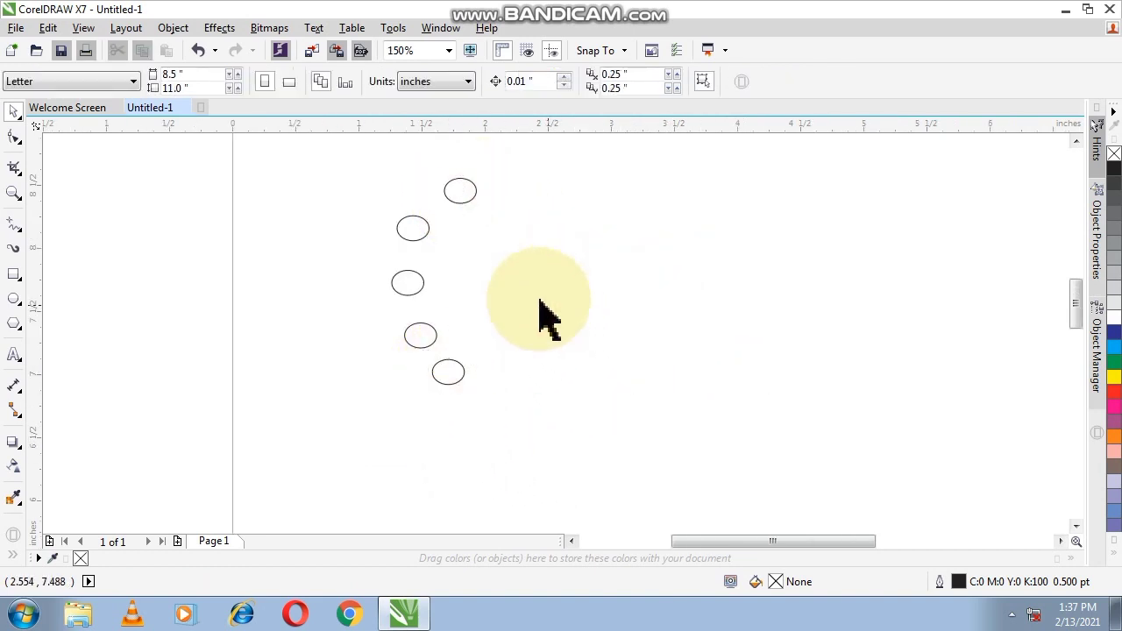
Step: Marquee-select all five scattered ellipses and undo the trial alignment with Ctrl+Z
scroll(443, 186, up, 1)
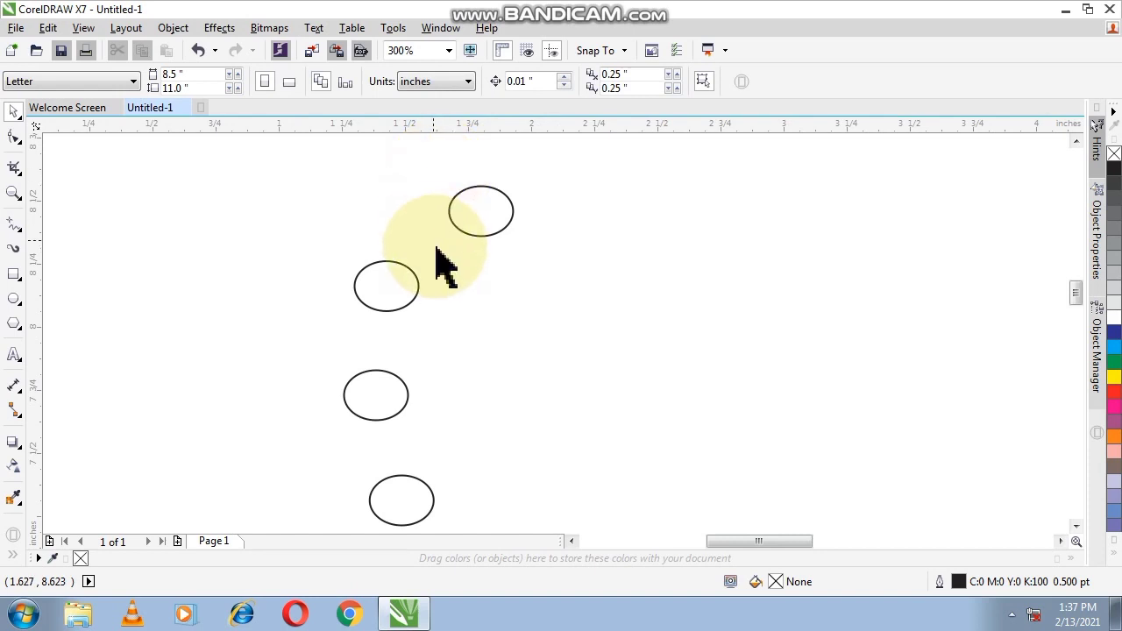
scroll(438, 263, down, 1)
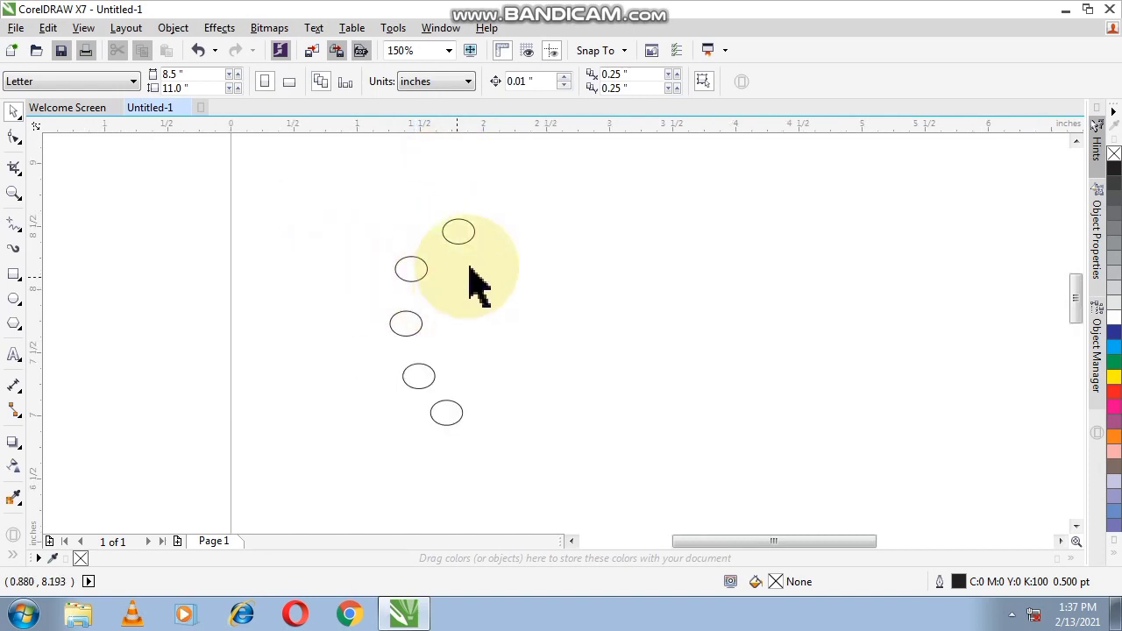
scroll(458, 233, up, 1)
scroll(459, 237, down, 1)
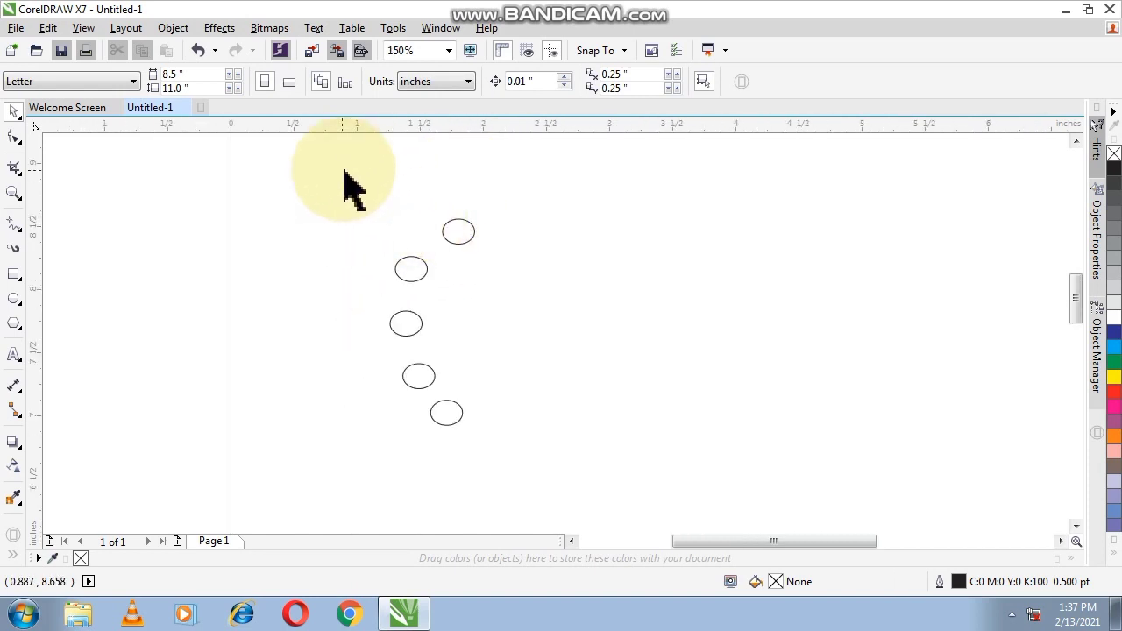
drag(342, 166, 625, 507)
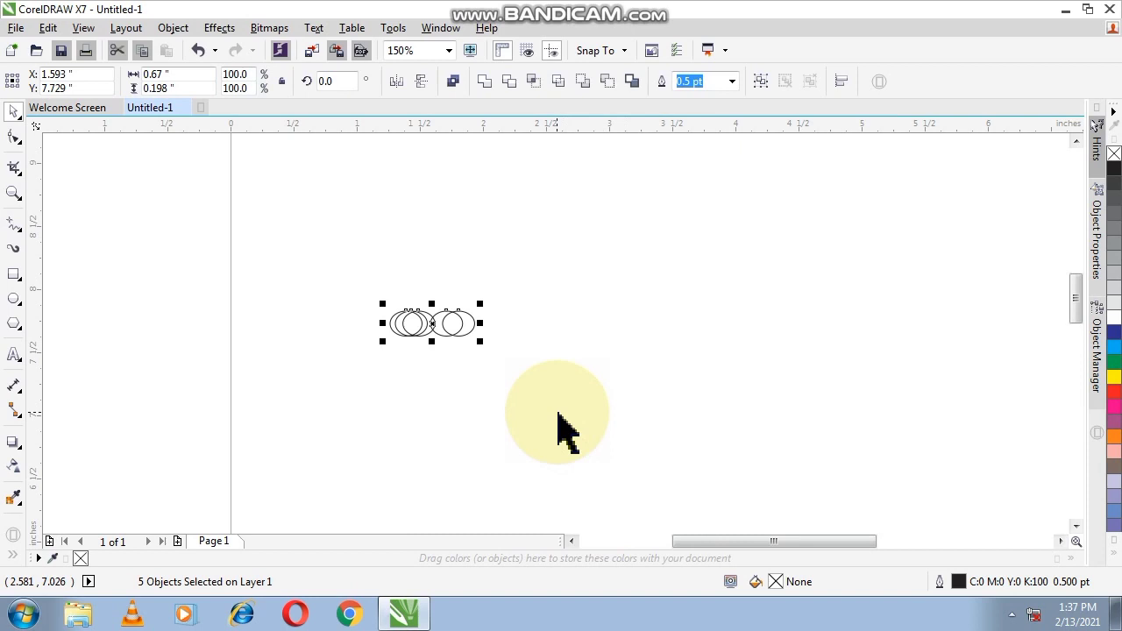
key(ctrl+z)
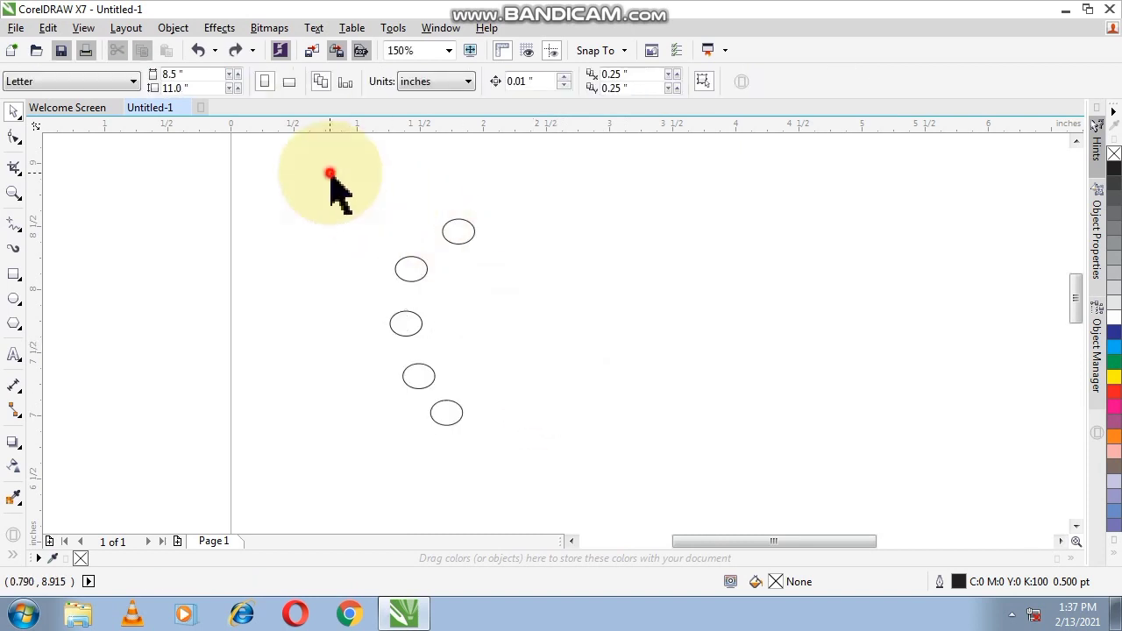
Step: Select all five ellipses and align their centres into one evenly spaced vertical column
mouse_move(329, 172)
mouse_down()
mouse_move(431, 291)
mouse_move(539, 457)
mouse_up()
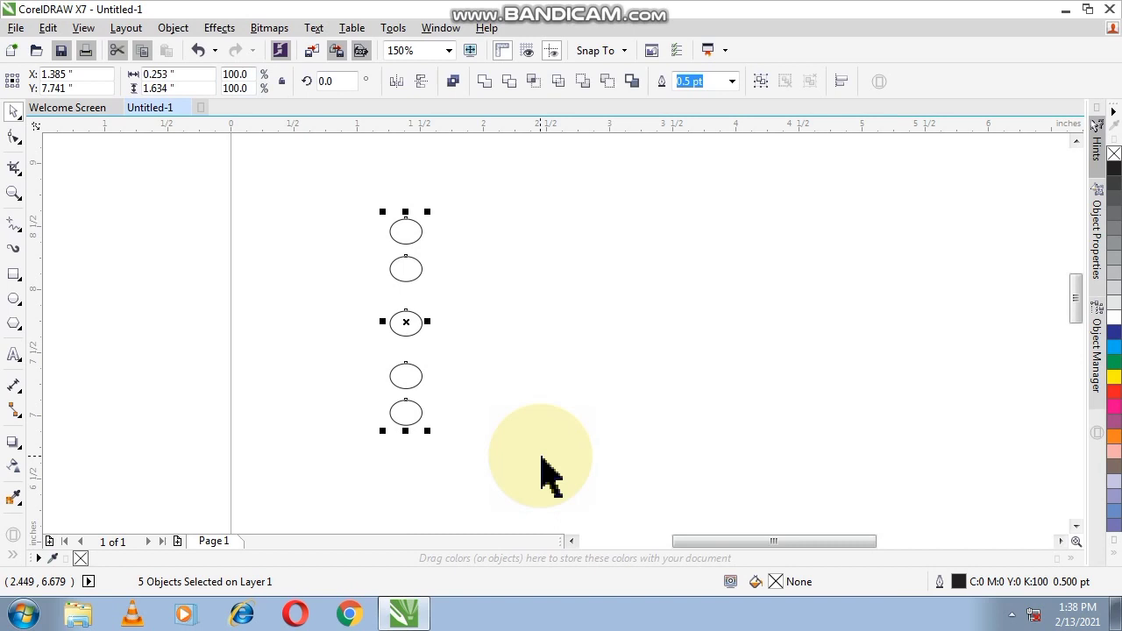
click(531, 333)
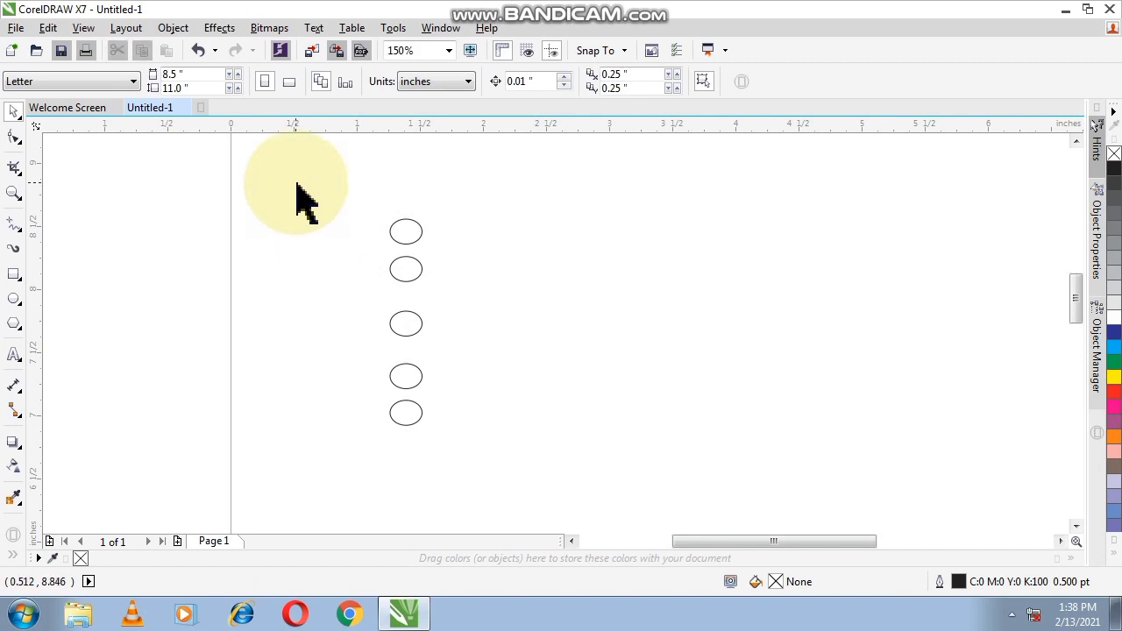
drag(296, 182, 513, 476)
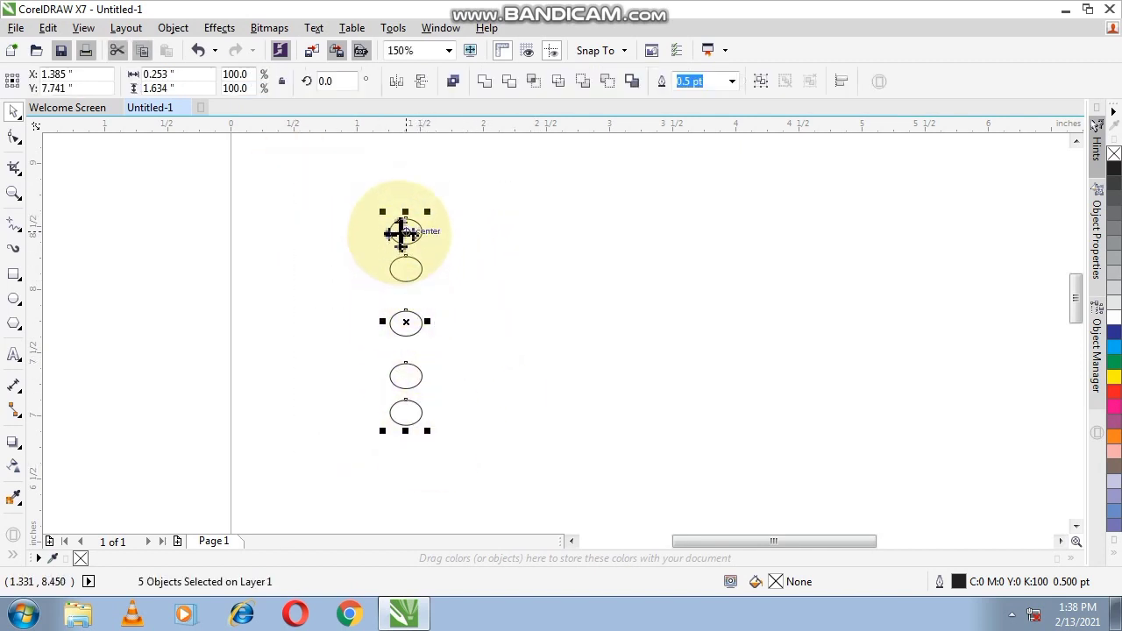
click(507, 243)
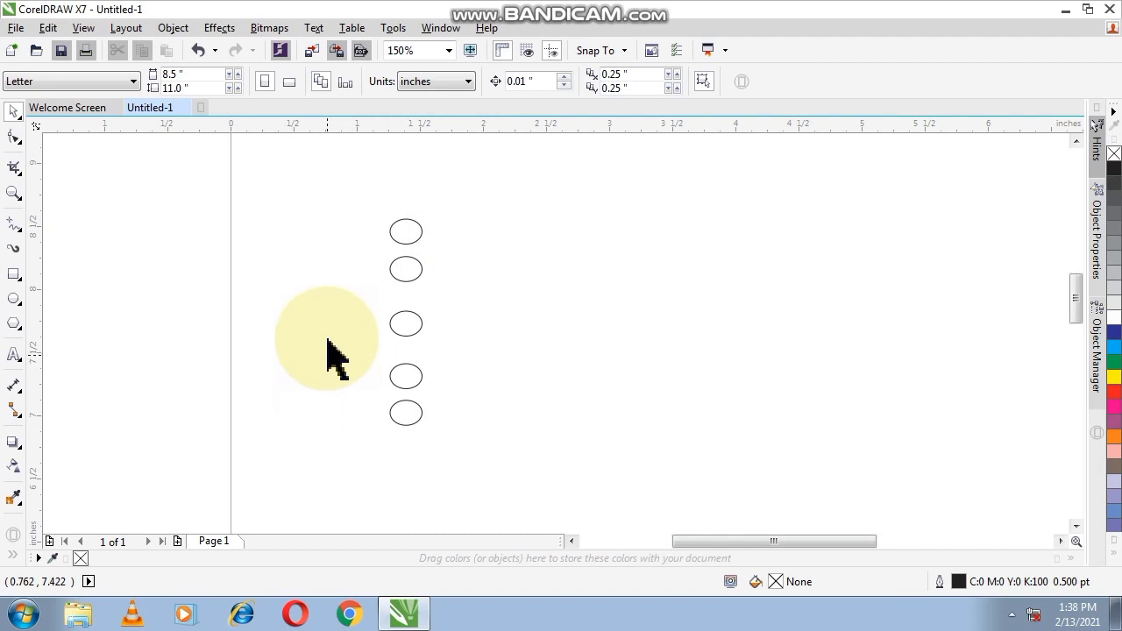
drag(287, 196, 508, 471)
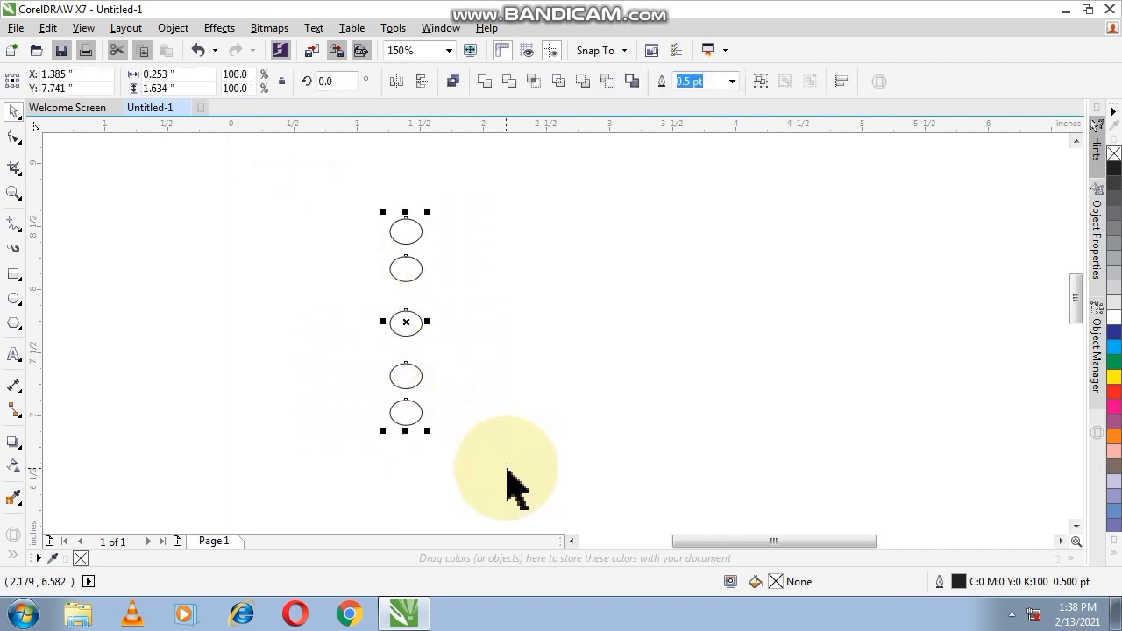
key(a)
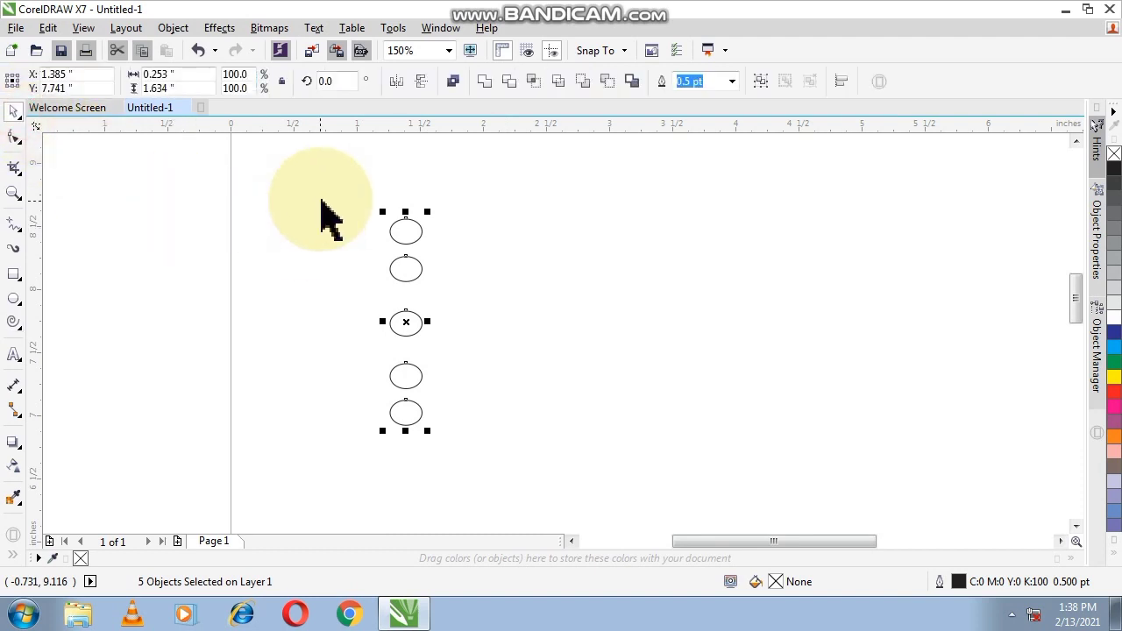
drag(320, 178, 497, 479)
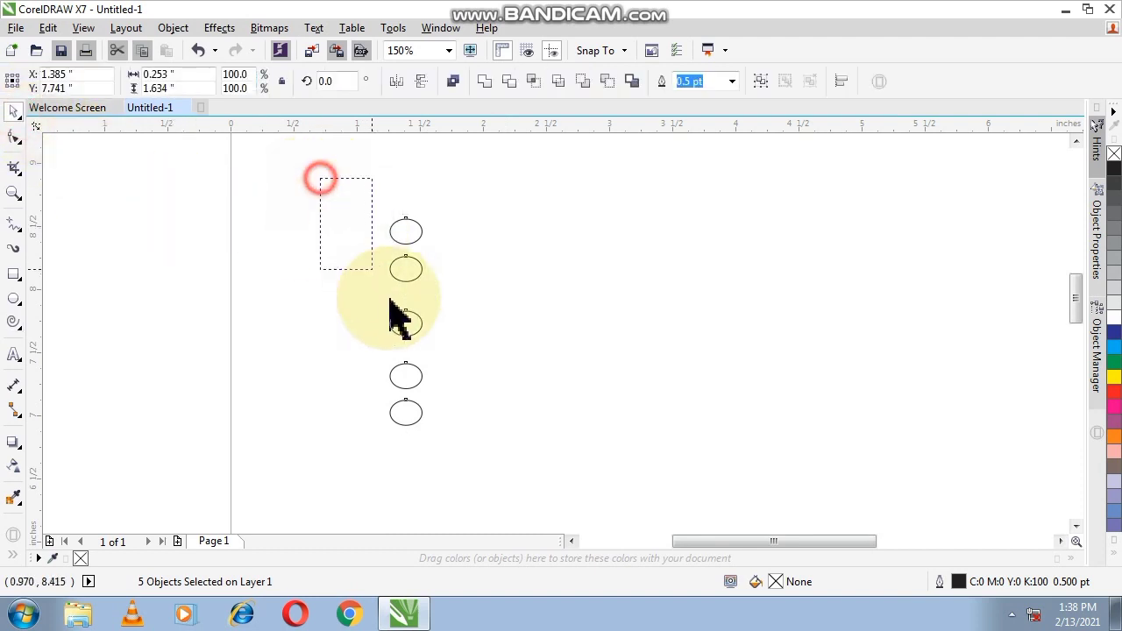
click(508, 361)
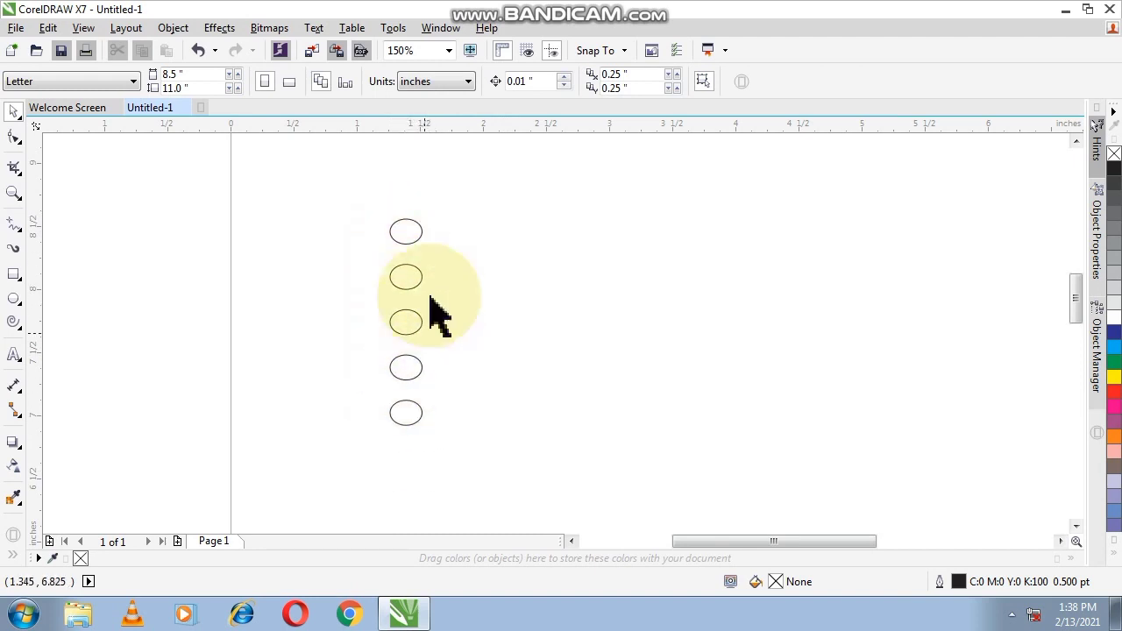
click(511, 248)
click(410, 276)
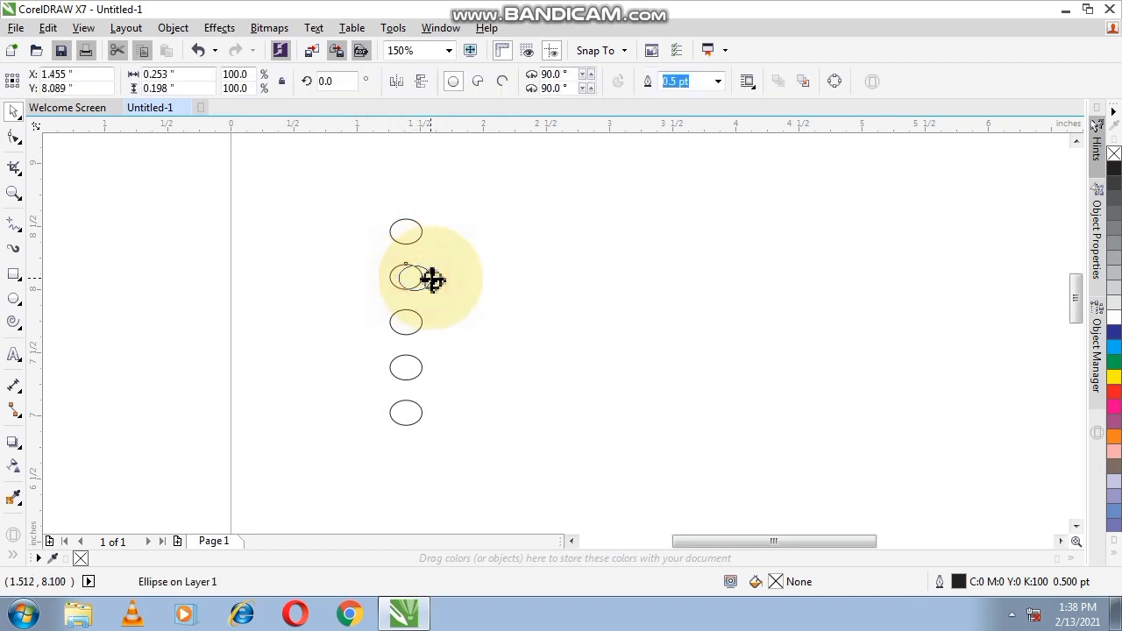
drag(430, 281, 688, 313)
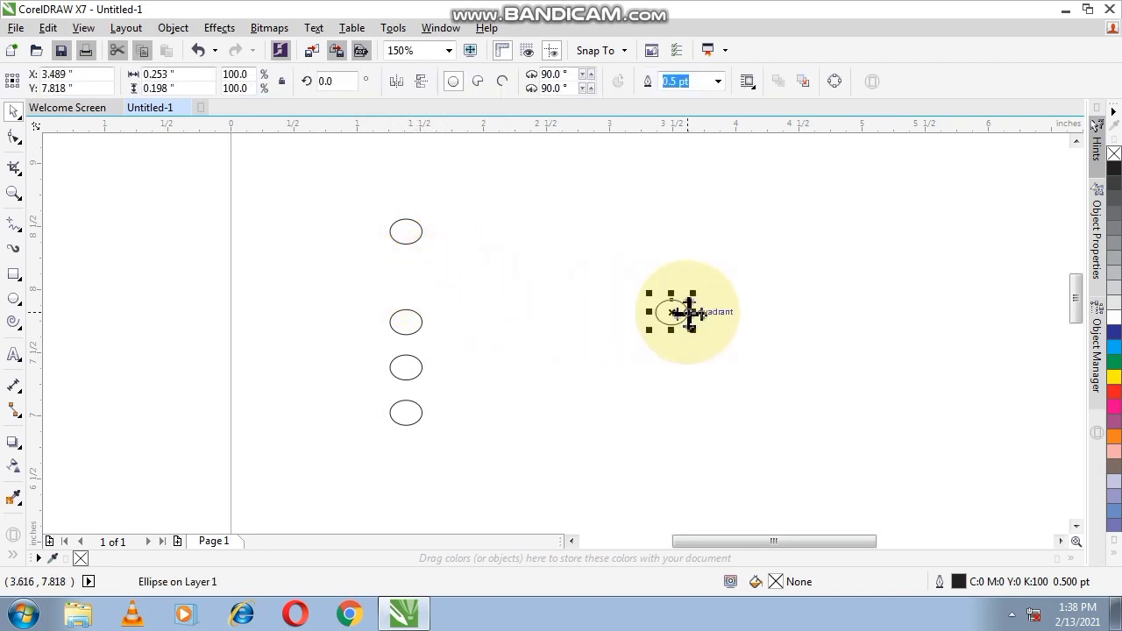
key(ctrl+z)
click(757, 271)
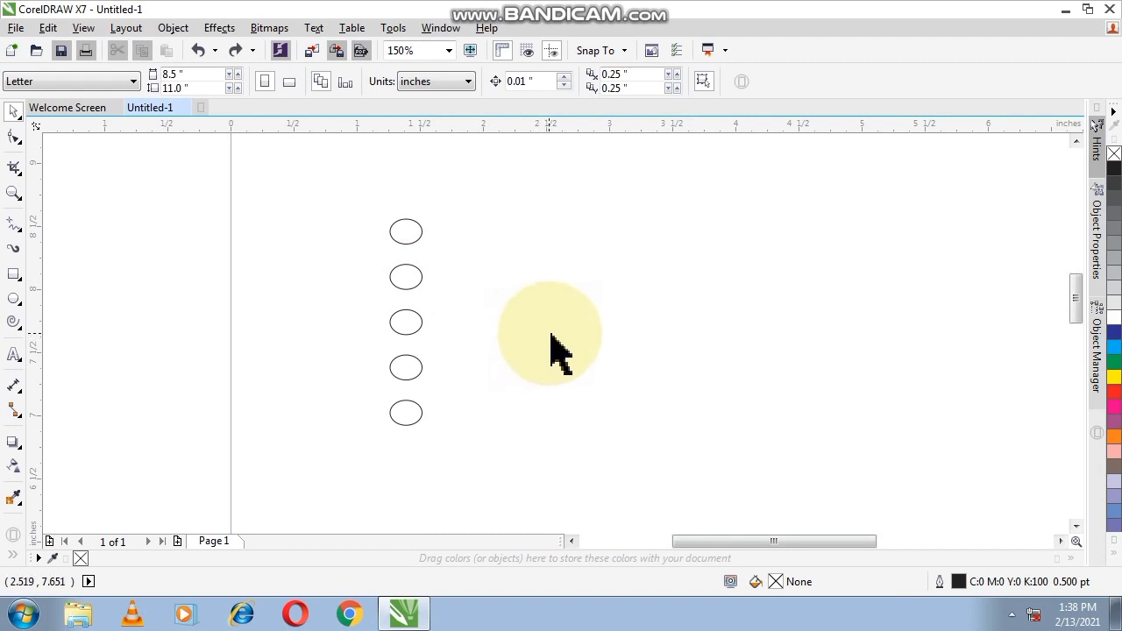
scroll(496, 258, up, 2)
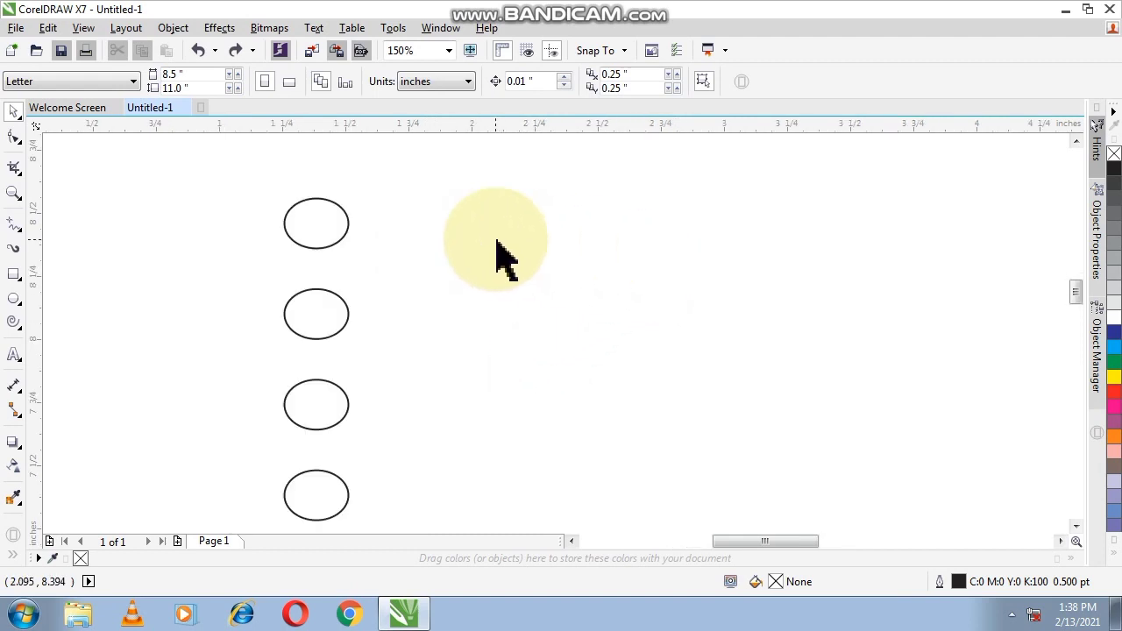
click(313, 211)
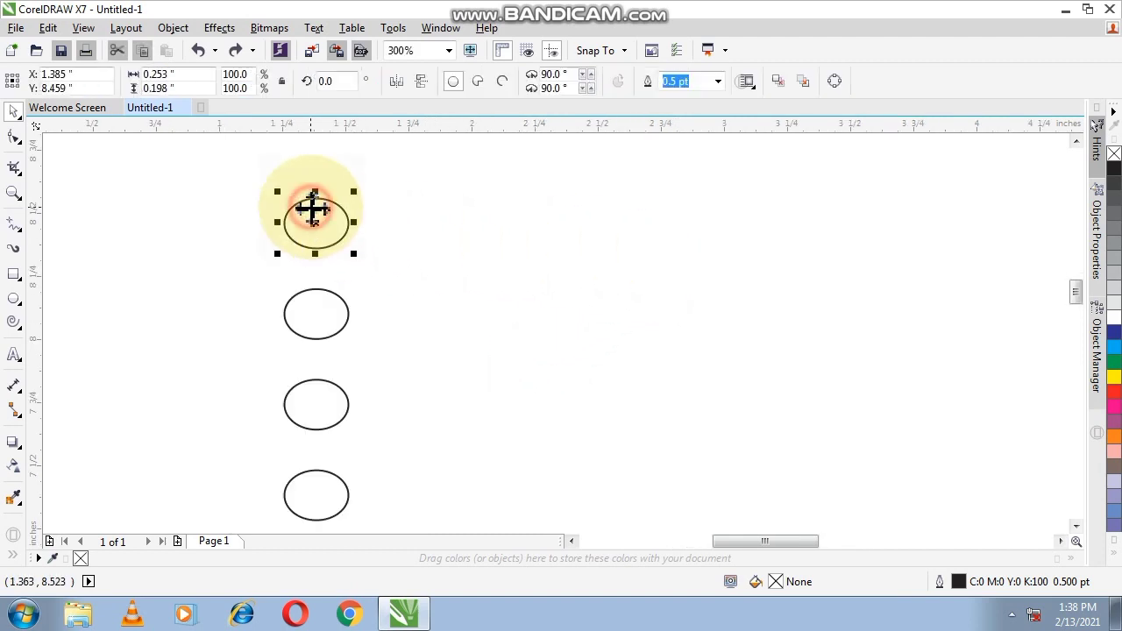
click(390, 230)
click(321, 225)
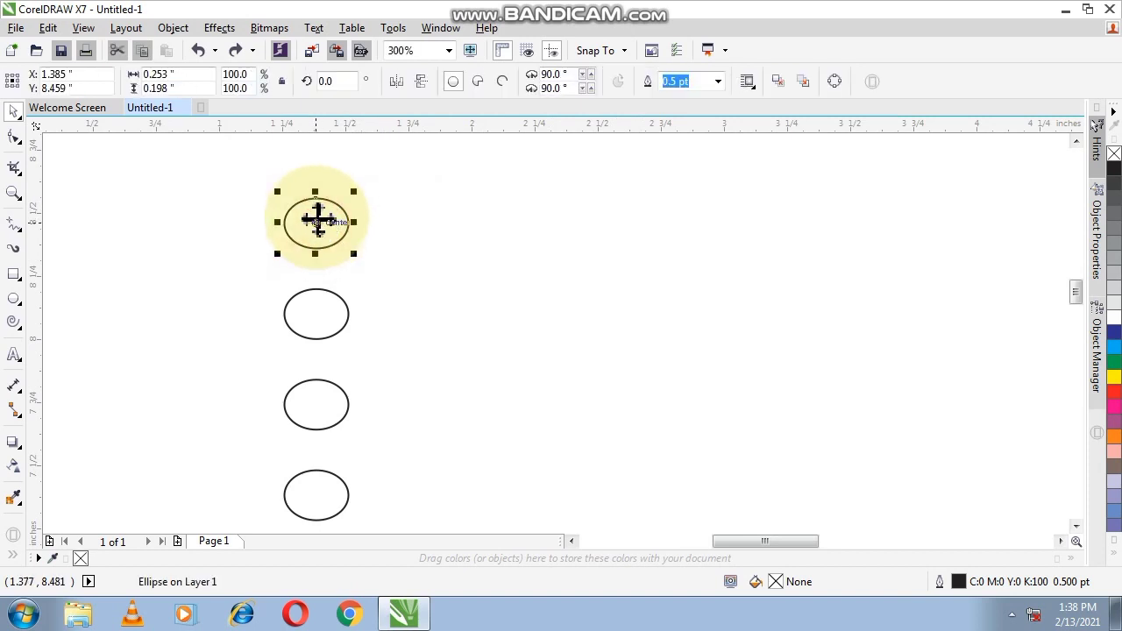
click(317, 219)
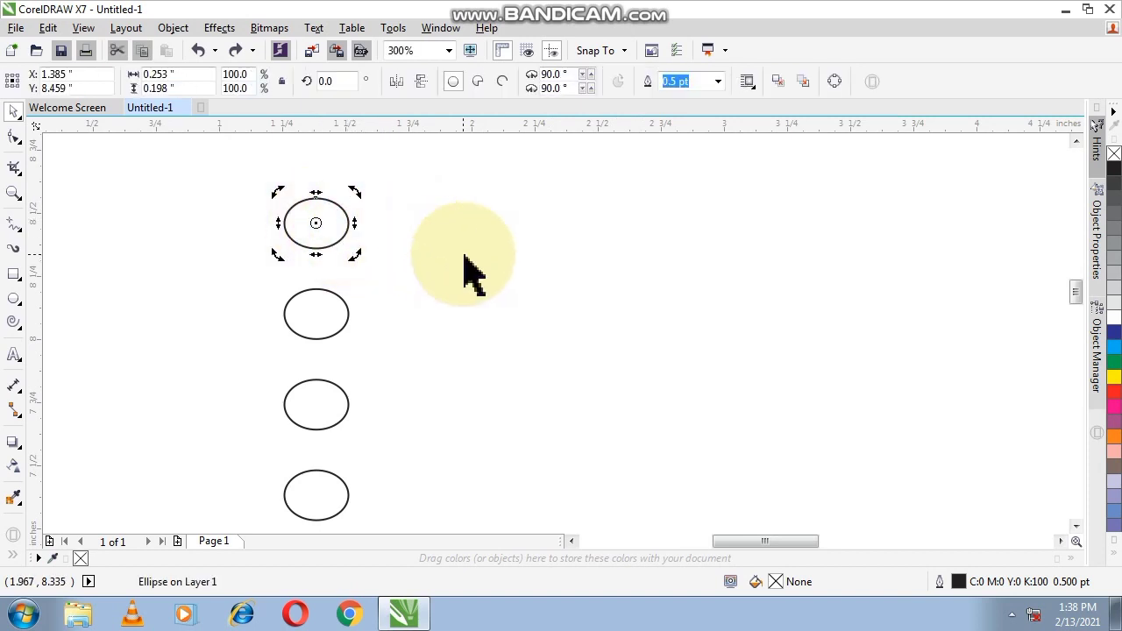
click(331, 219)
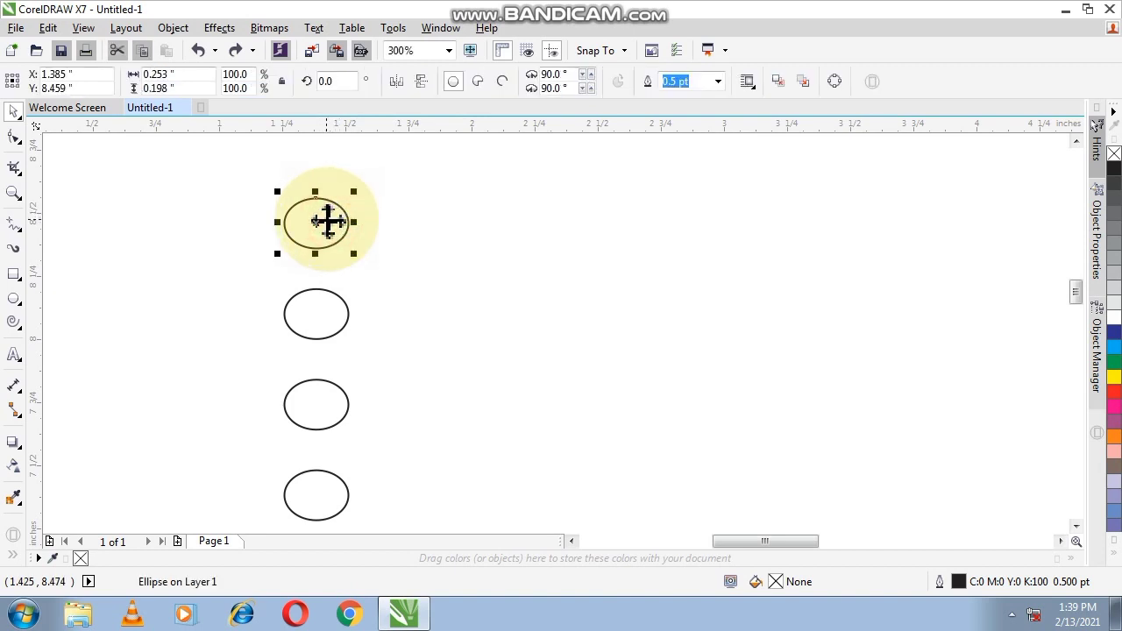
drag(328, 221, 648, 386)
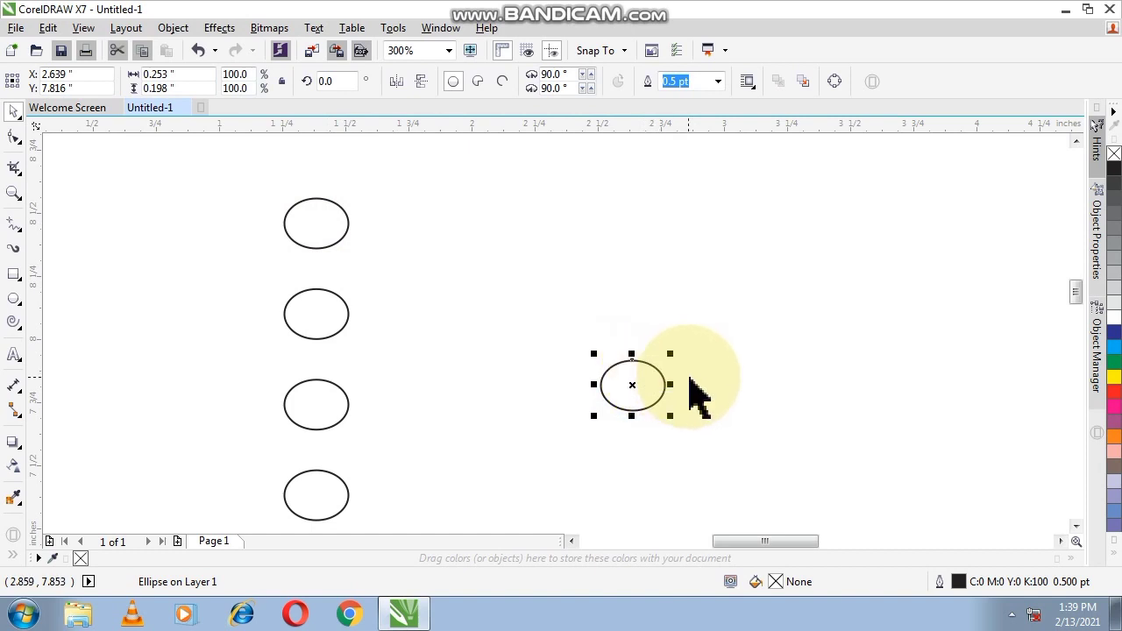
click(730, 322)
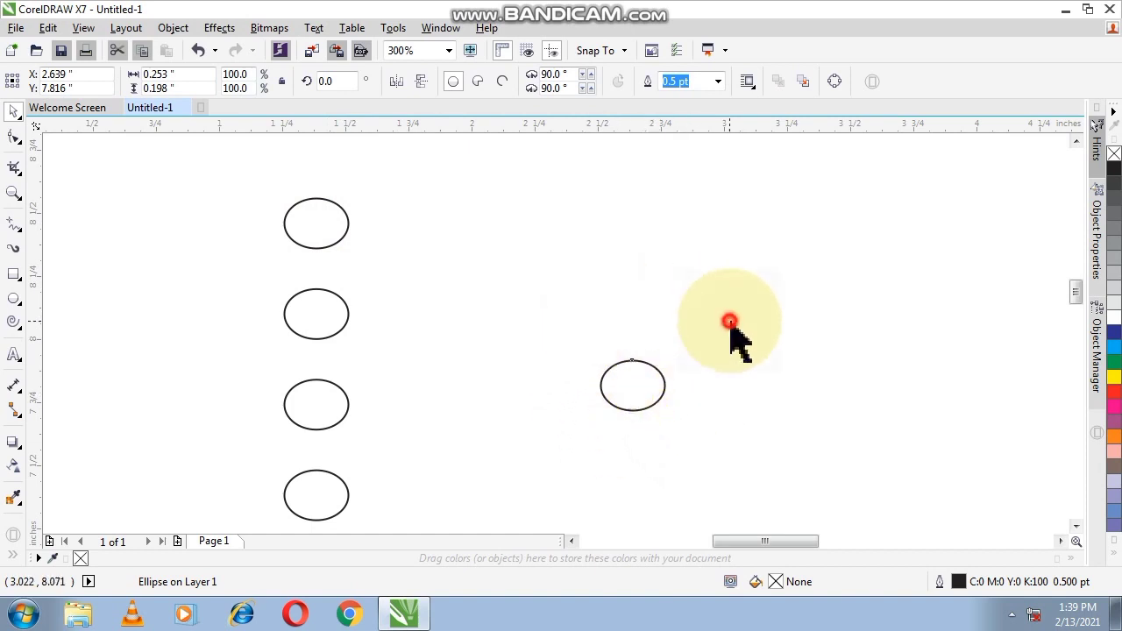
click(641, 398)
drag(337, 312, 611, 251)
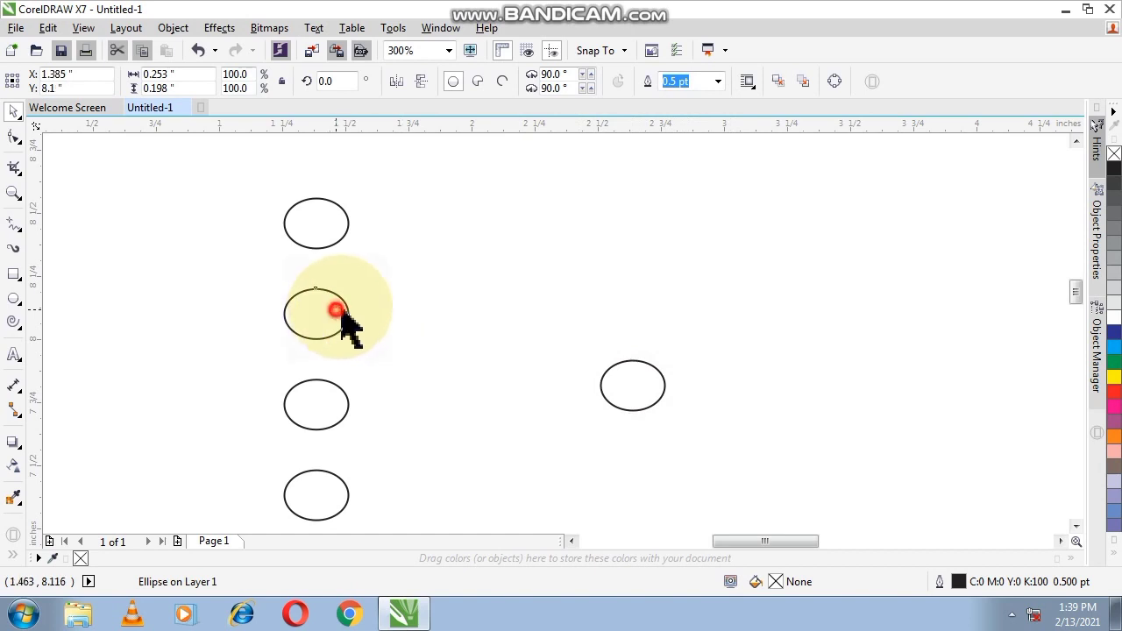
drag(338, 393, 545, 452)
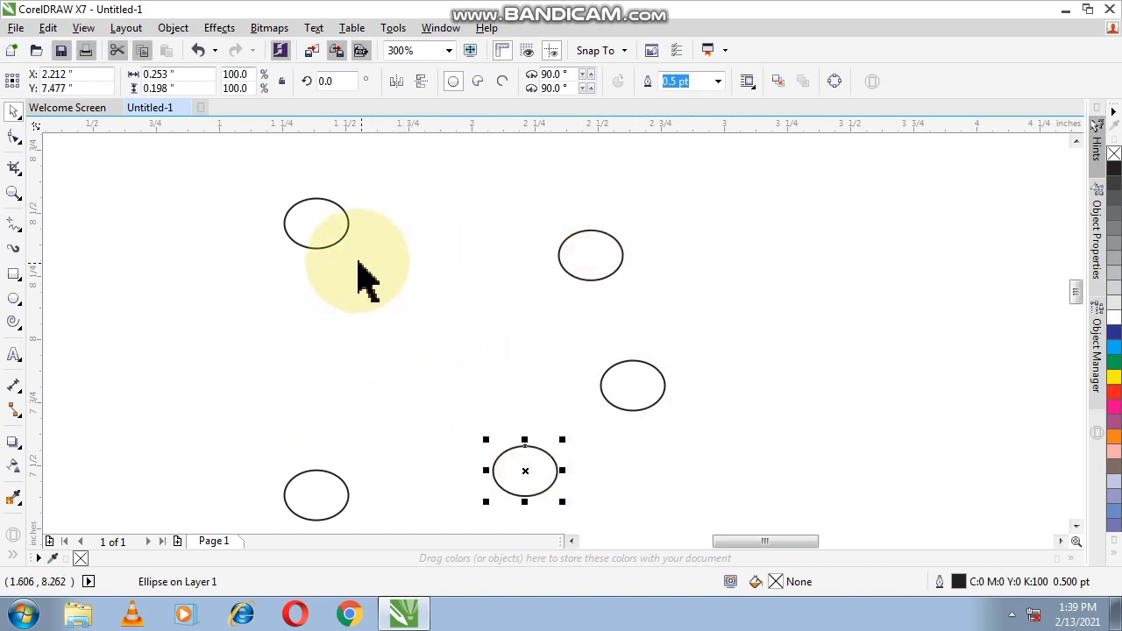
drag(314, 234, 550, 380)
mouse_move(323, 494)
mouse_down()
mouse_move(441, 347)
mouse_move(447, 364)
mouse_up()
key(ctrl+z)
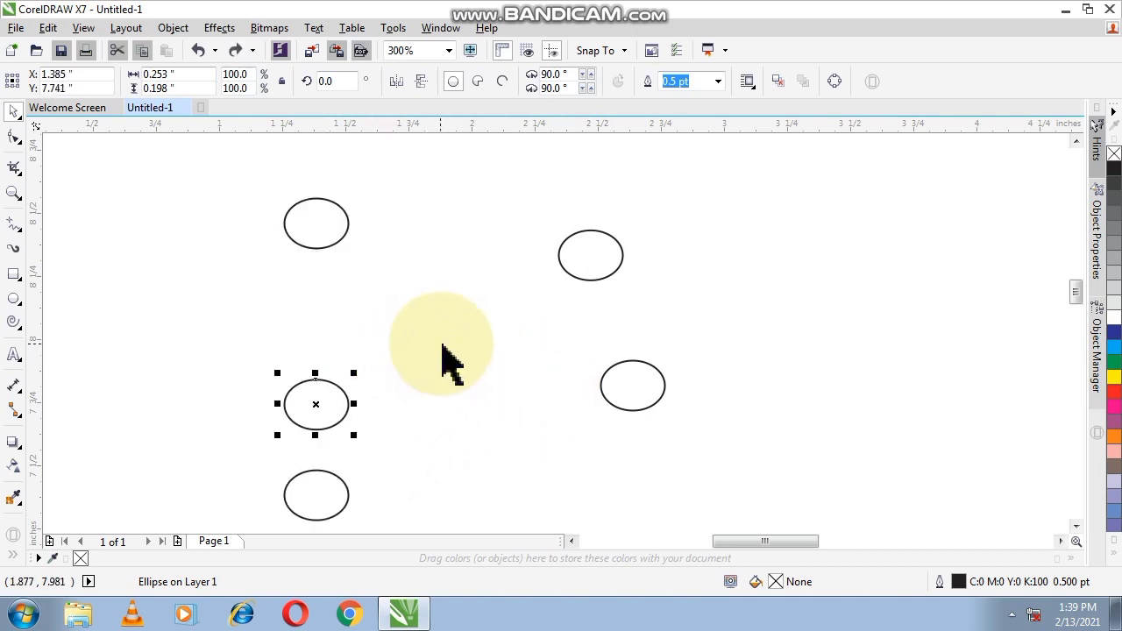
key(ctrl+z)
Step: Move the top ellipse of the column out to the right side of the page
click(471, 307)
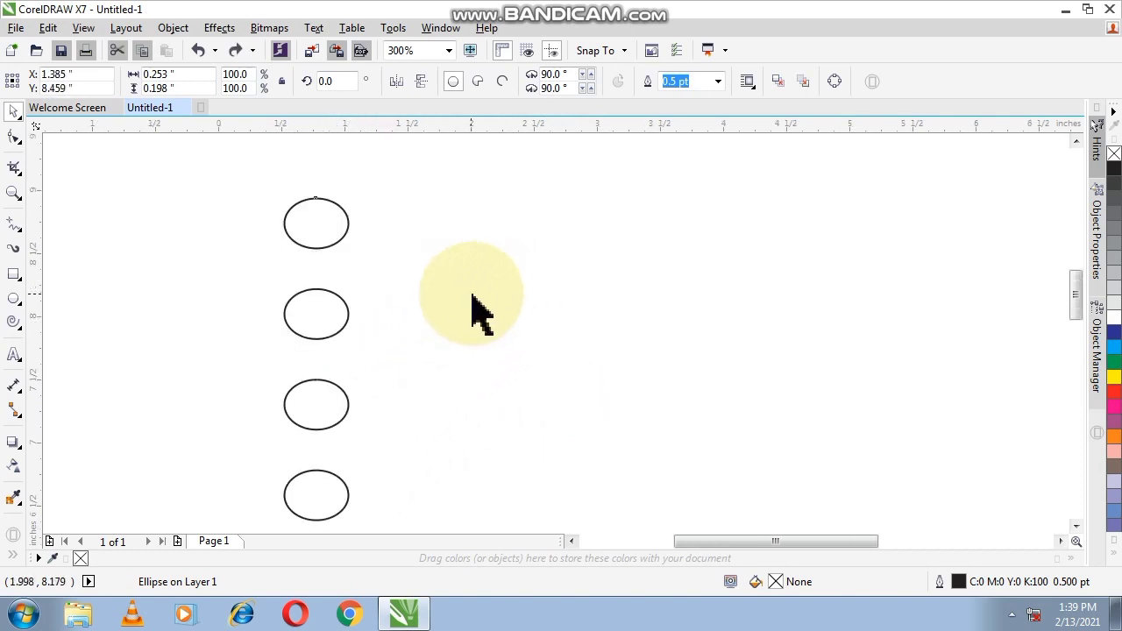
scroll(474, 311, down, 2)
scroll(471, 306, down, 2)
click(538, 288)
scroll(451, 325, up, 2)
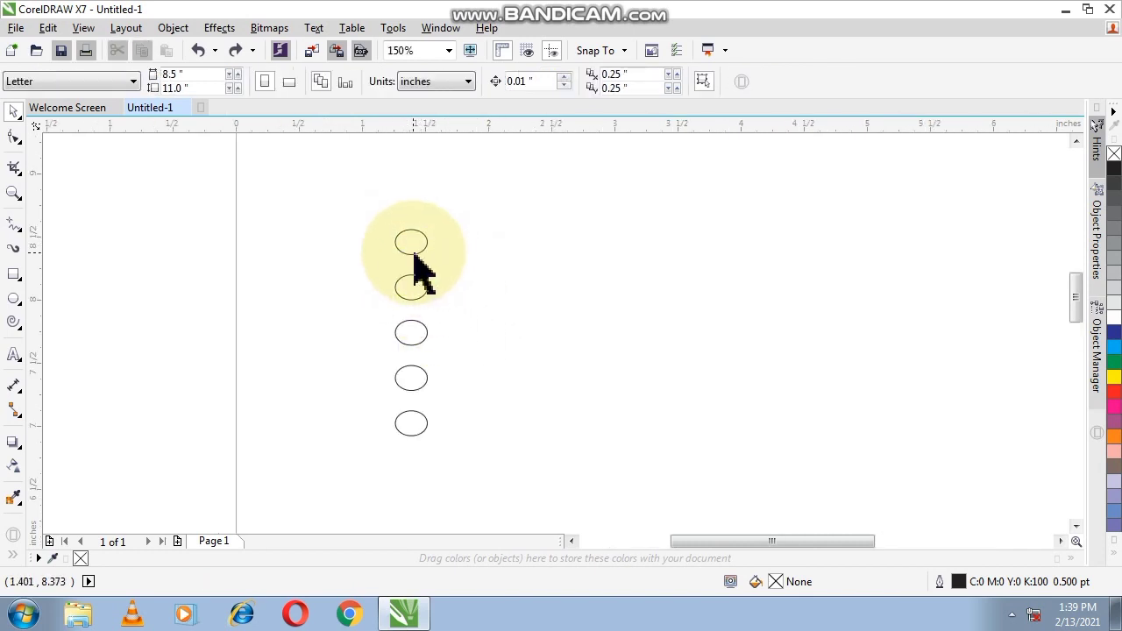
drag(411, 253, 836, 325)
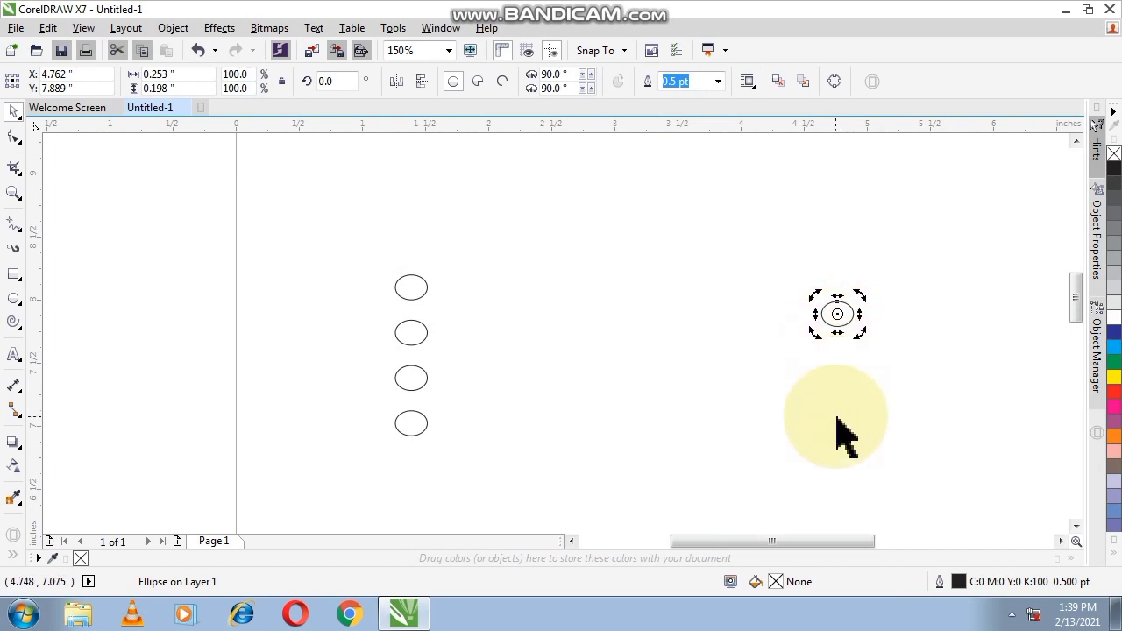
drag(837, 312, 826, 319)
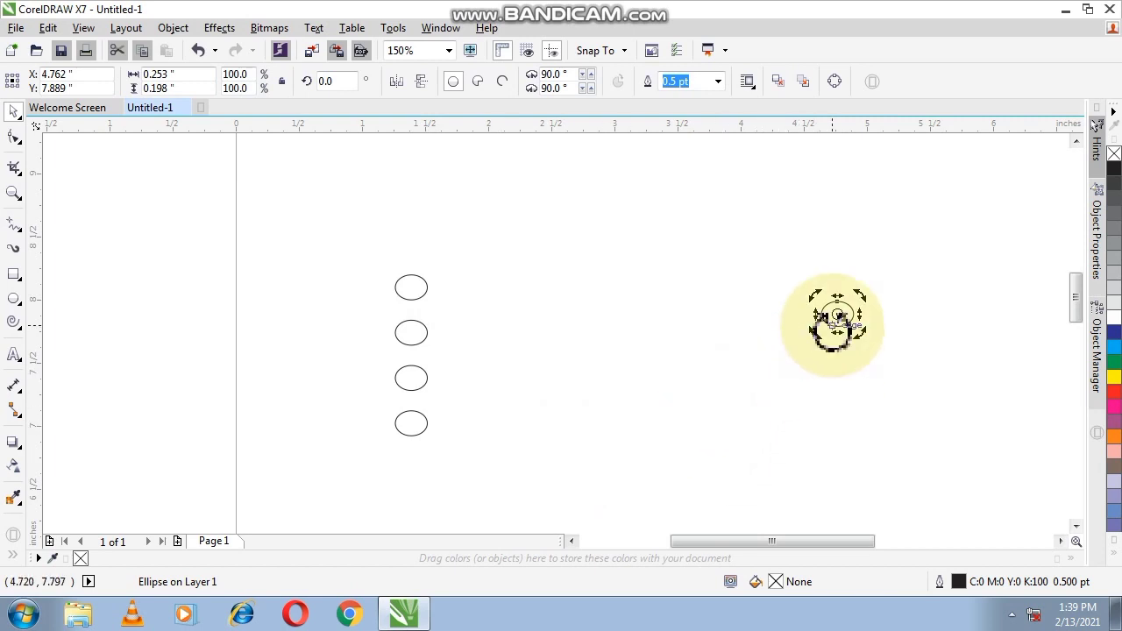
click(734, 282)
Step: Move two more ellipses into a column beneath it on the right
click(411, 282)
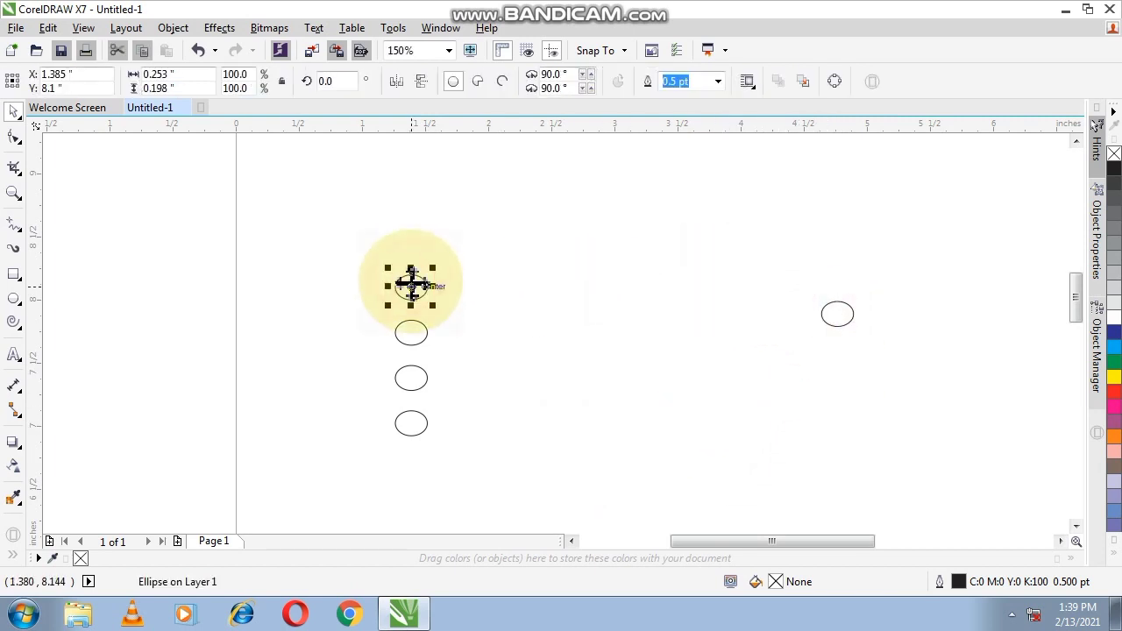
drag(411, 286, 837, 358)
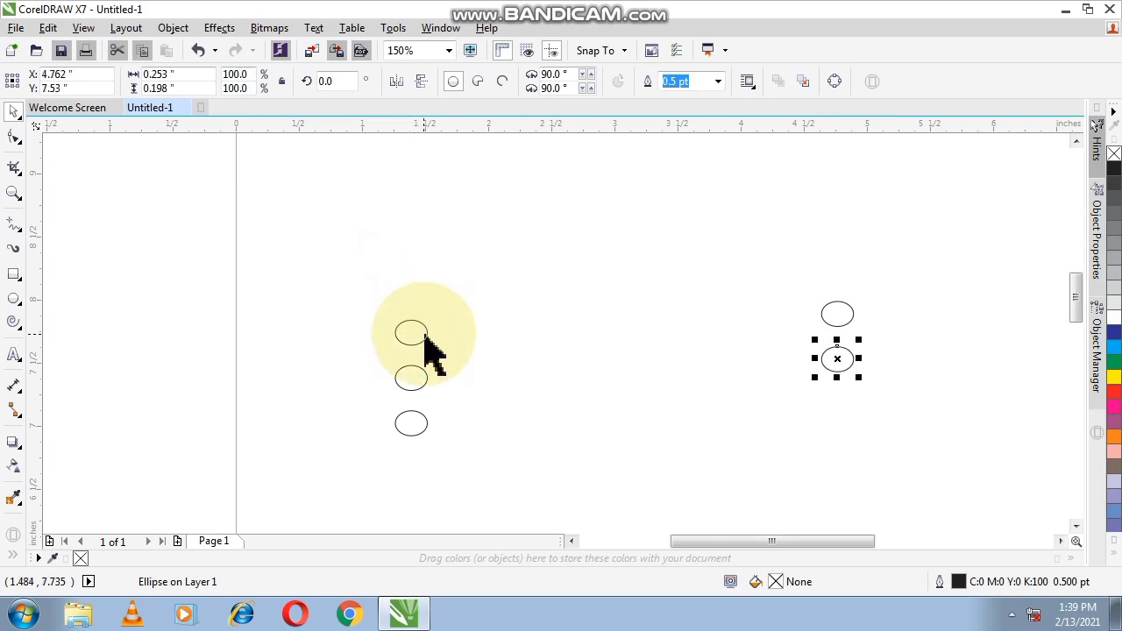
click(406, 382)
drag(406, 383, 837, 450)
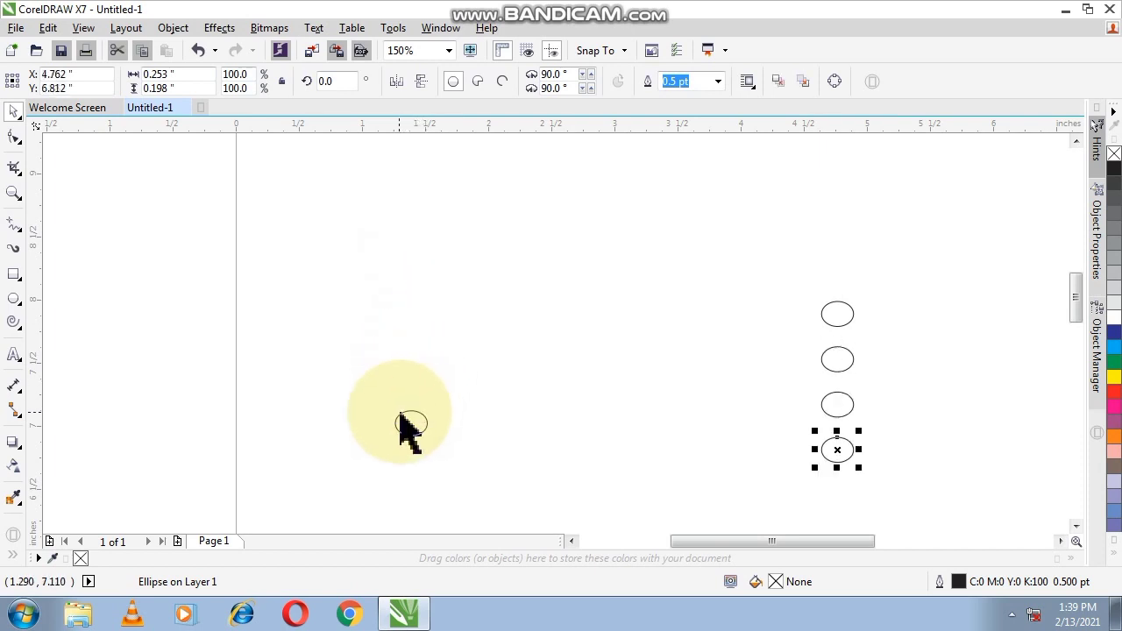
click(685, 326)
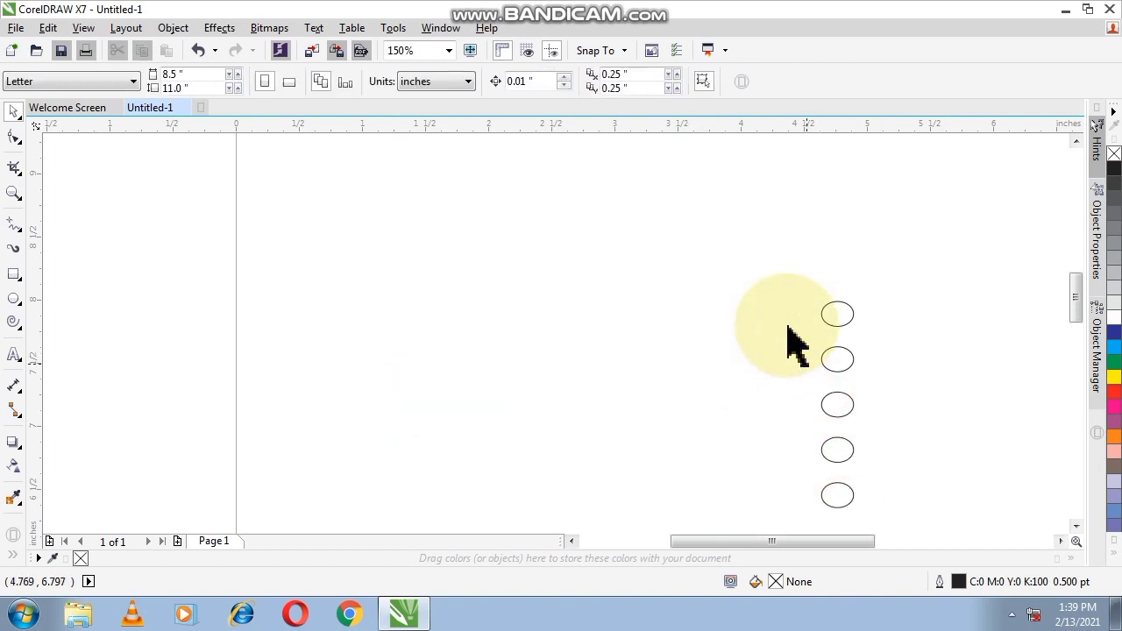
Step: Drag the ellipses back one by one into a column at the page's upper left
mouse_move(838, 314)
mouse_down()
mouse_move(492, 195)
mouse_move(330, 169)
mouse_up()
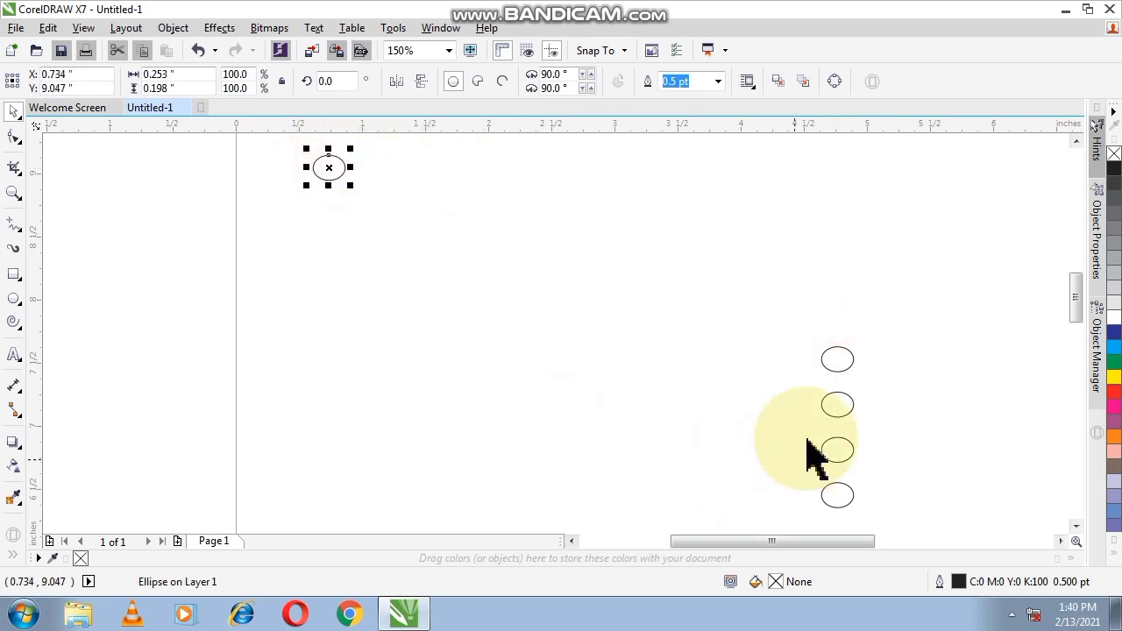
click(840, 355)
drag(840, 355, 328, 213)
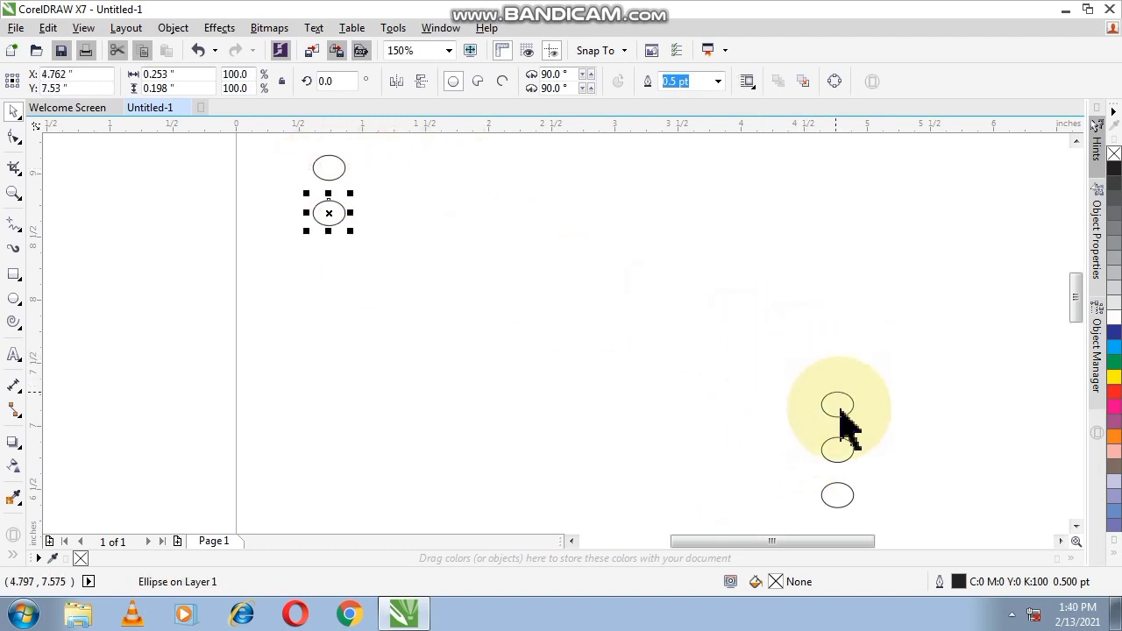
drag(771, 343, 899, 532)
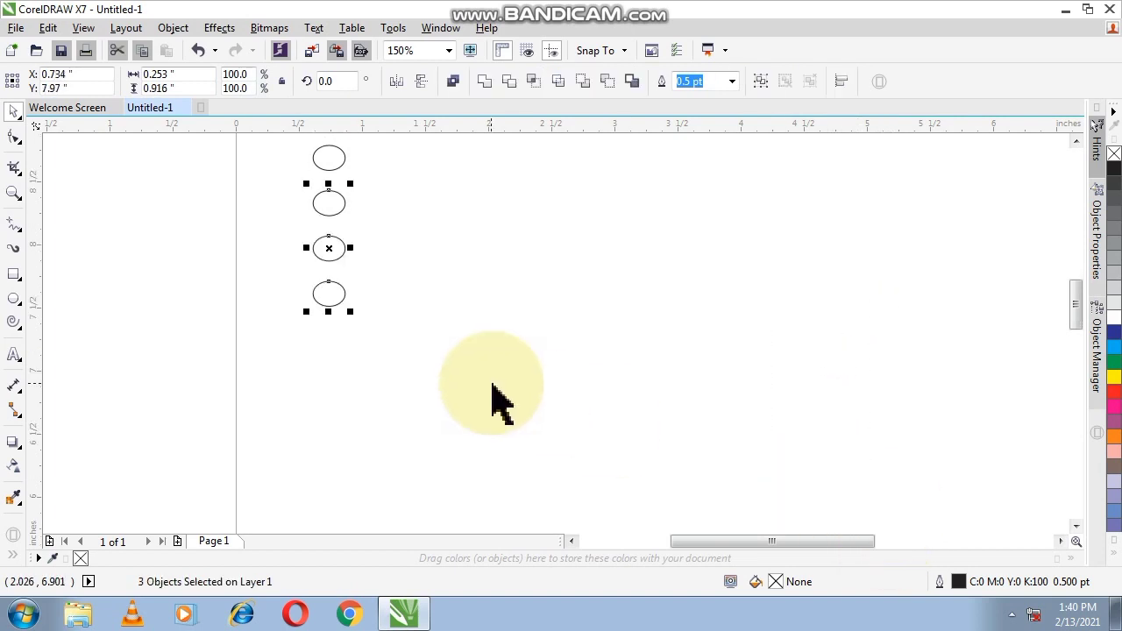
Step: Move the top ellipse out to the right, dismissing the Duplicate Offset prompt
scroll(482, 372, down, 2)
scroll(471, 353, up, 1)
click(472, 353)
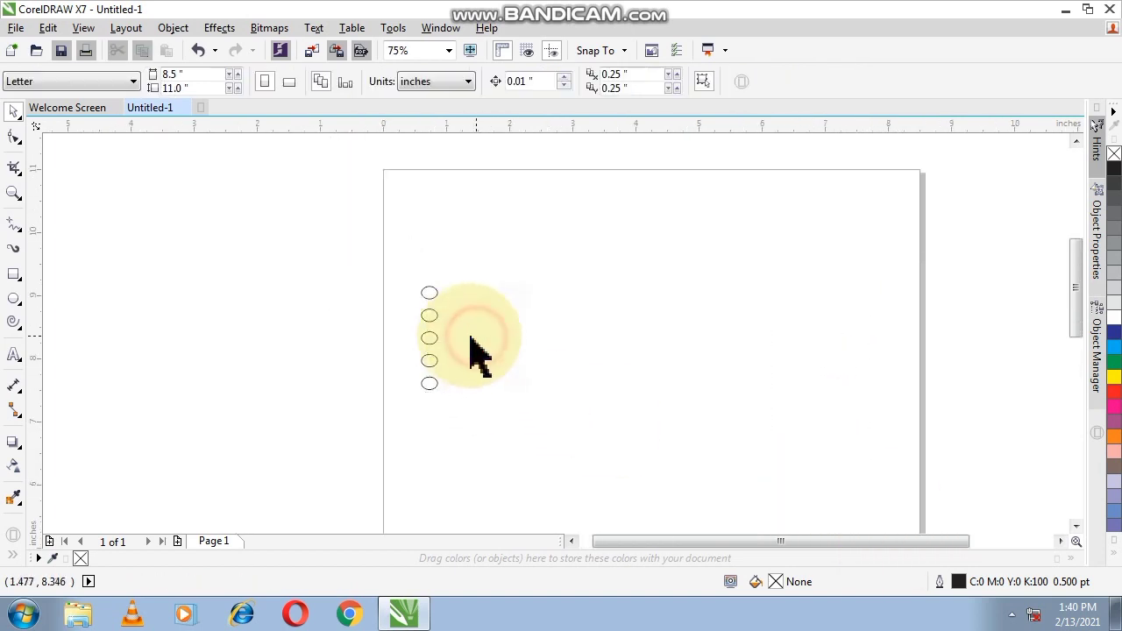
scroll(463, 351, up, 1)
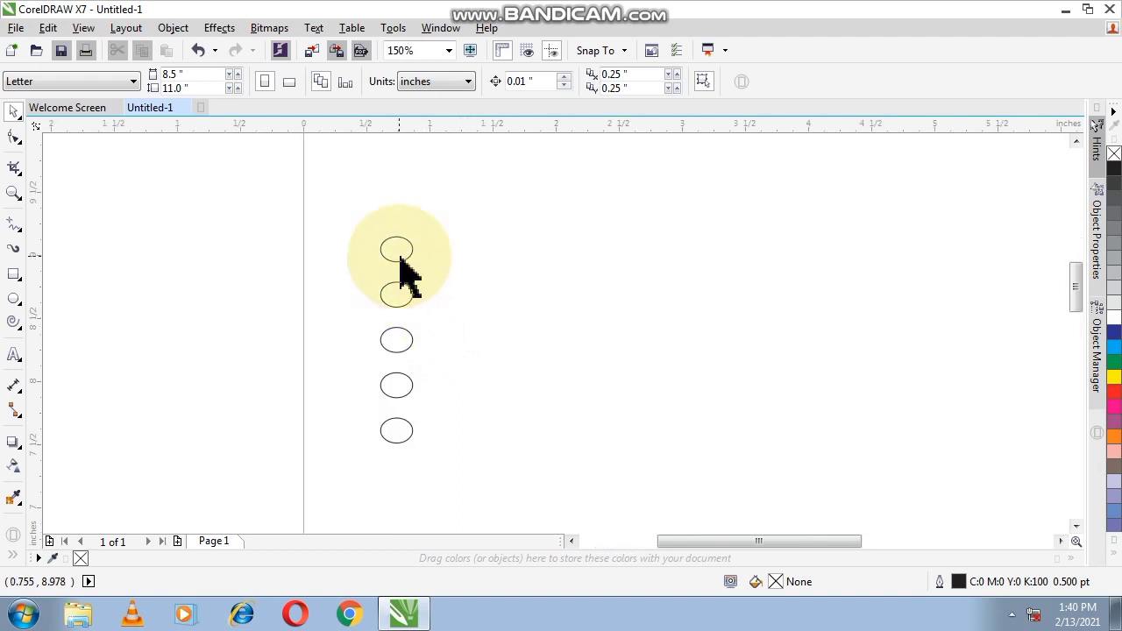
drag(400, 263, 651, 283)
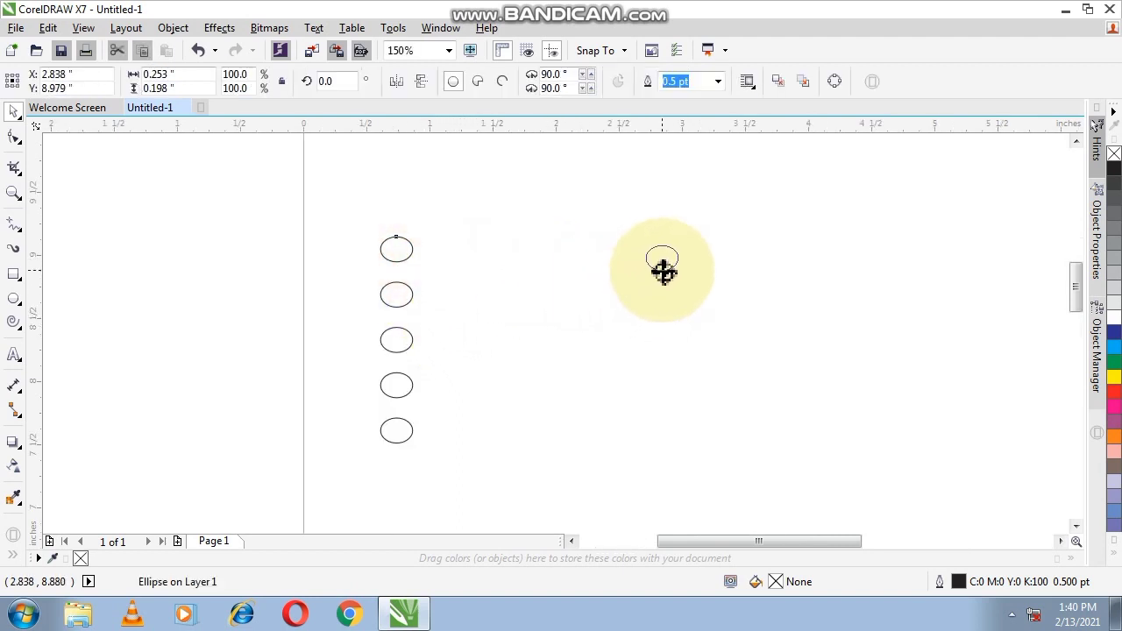
click(412, 296)
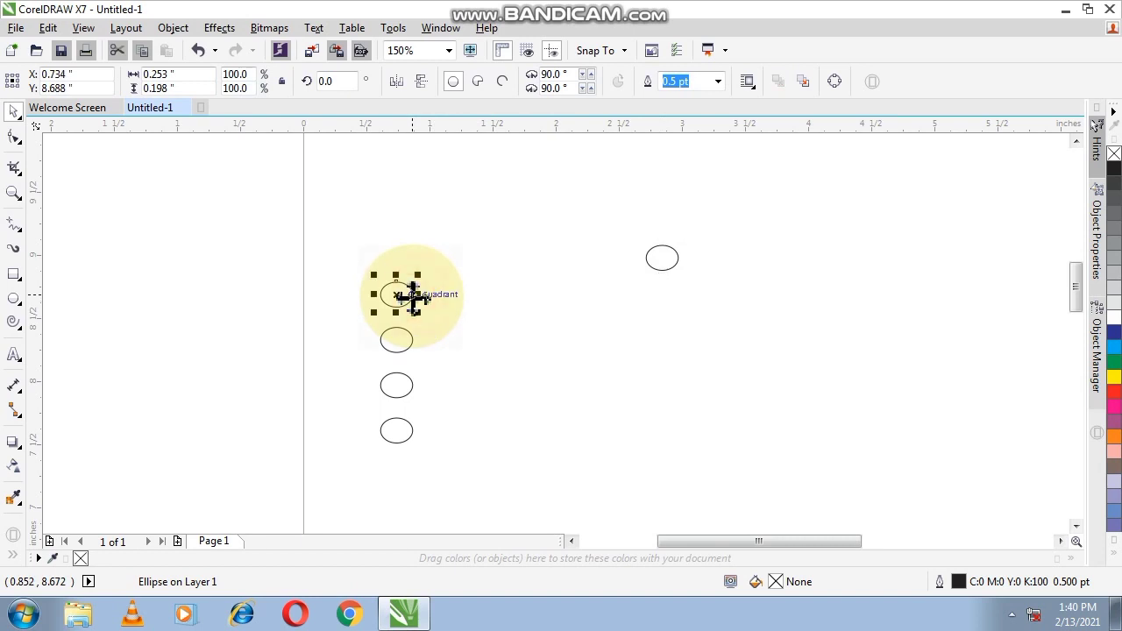
key(ctrl+d)
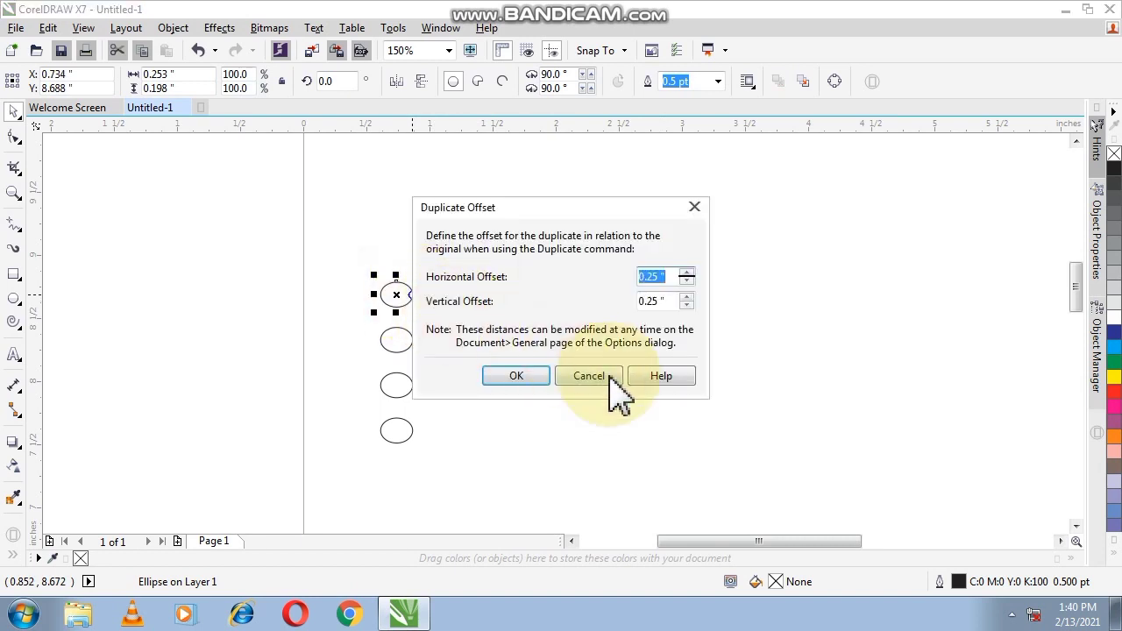
click(603, 379)
Step: Place a copy of the right-hand ellipse just below it, closing the offset prompt
click(652, 273)
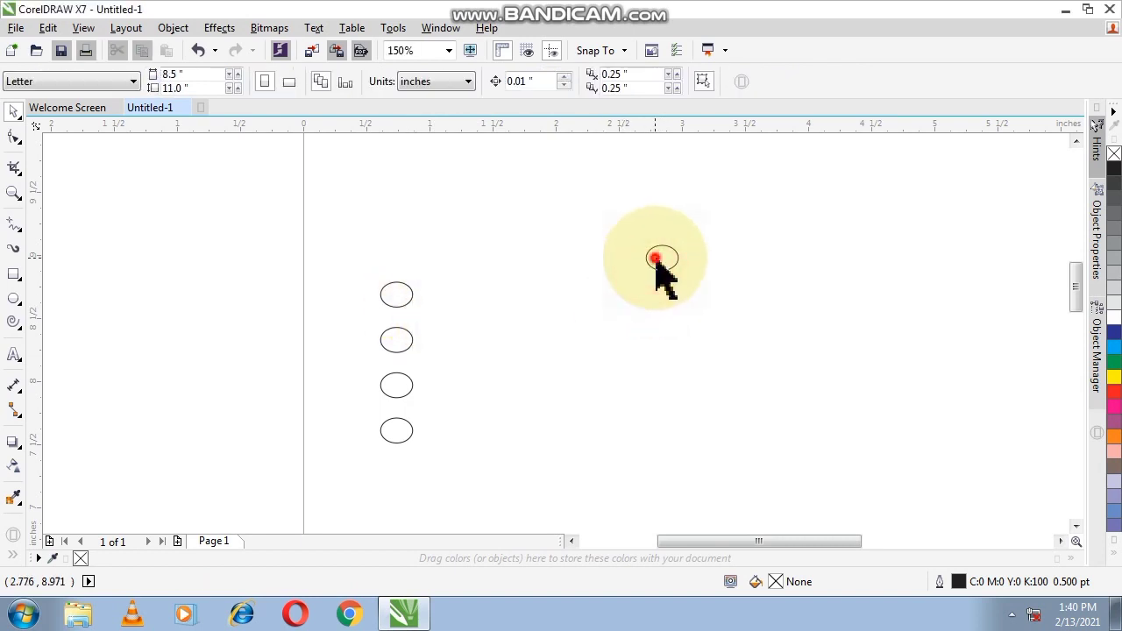
mouse_move(658, 265)
mouse_down()
mouse_move(662, 251)
mouse_move(668, 346)
mouse_up()
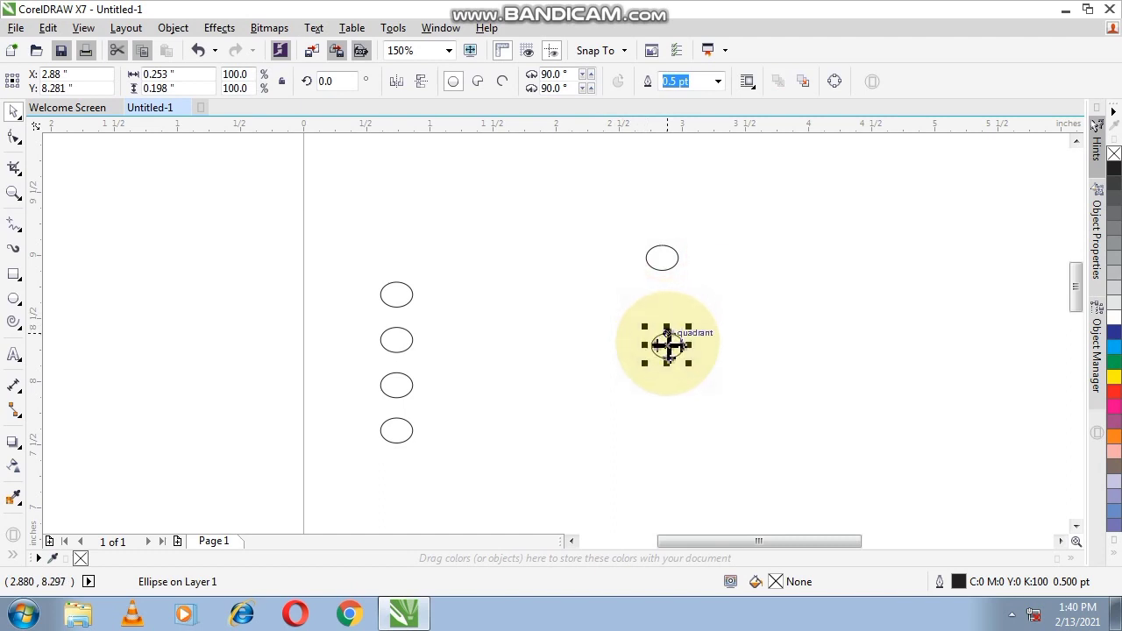
key(ctrl+d)
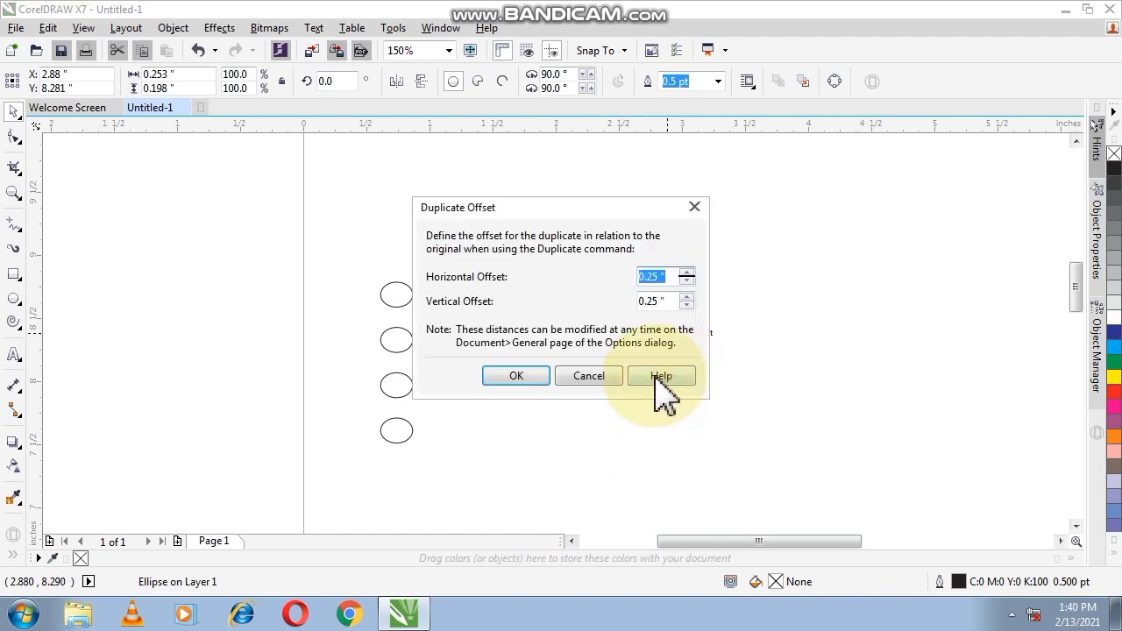
click(687, 378)
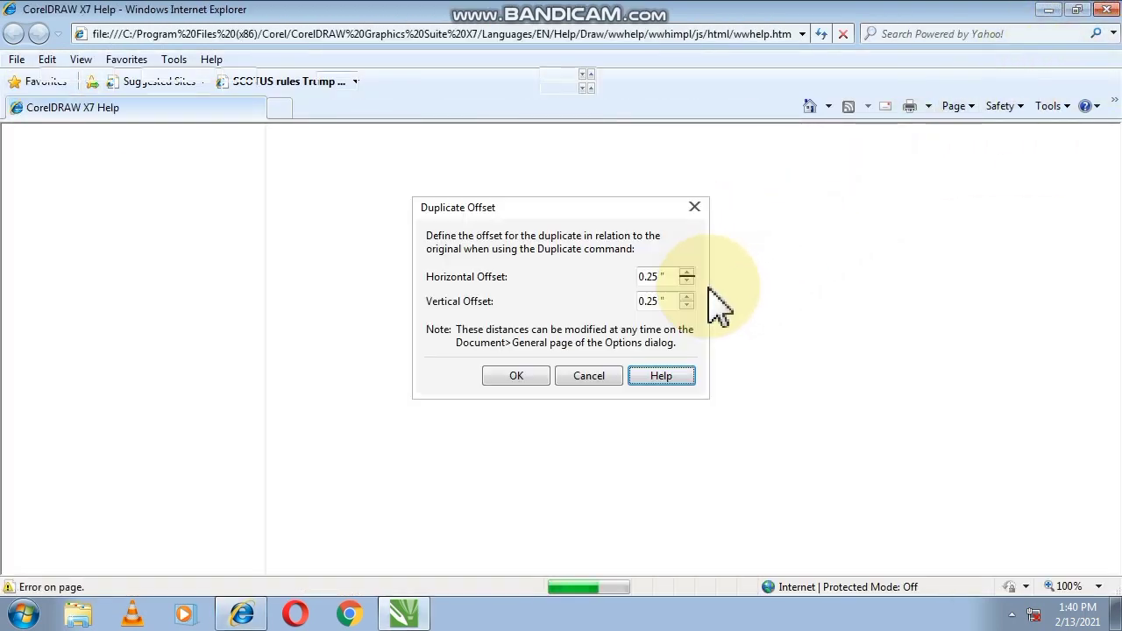
click(694, 207)
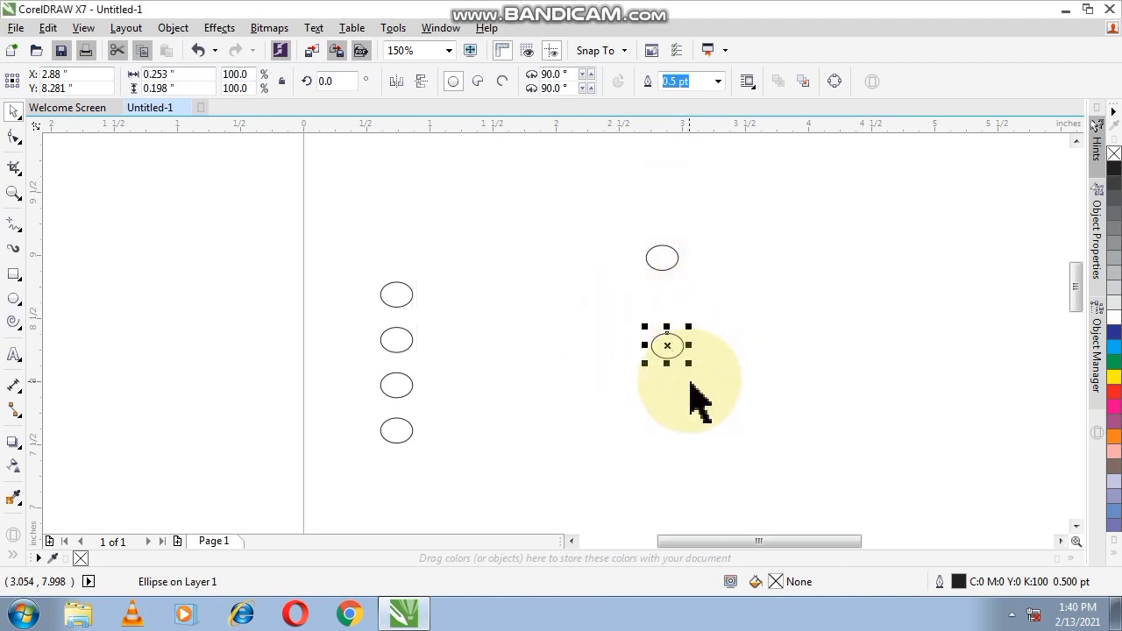
Step: Delete the two right-hand ellipses, then the four left-hand ellipses
drag(666, 333, 672, 390)
key(d)
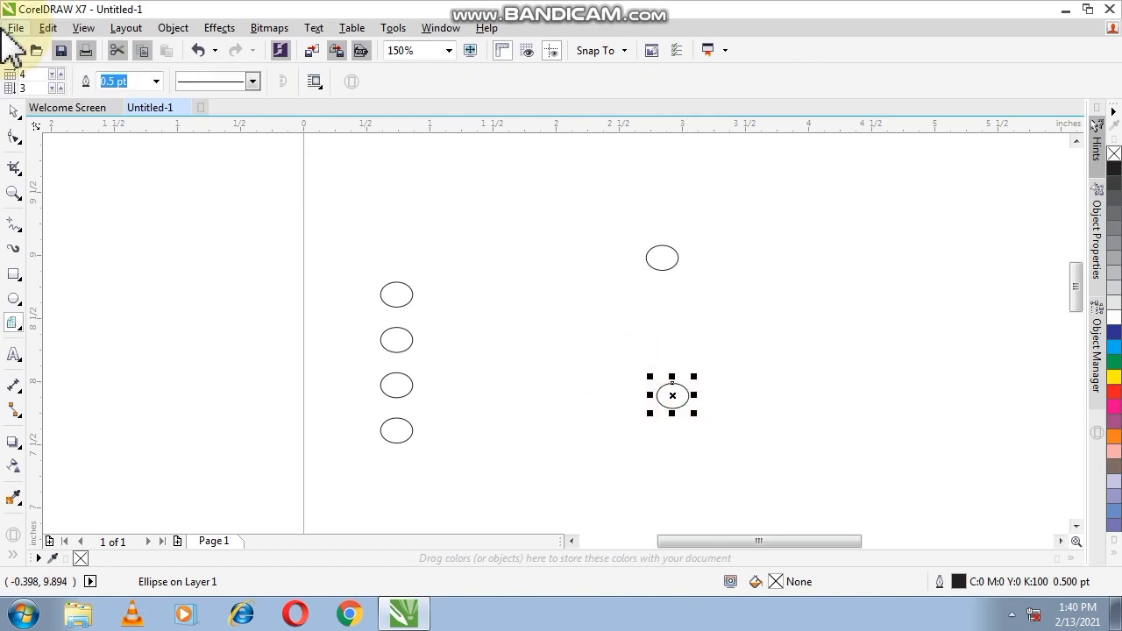
click(14, 111)
drag(579, 235, 712, 427)
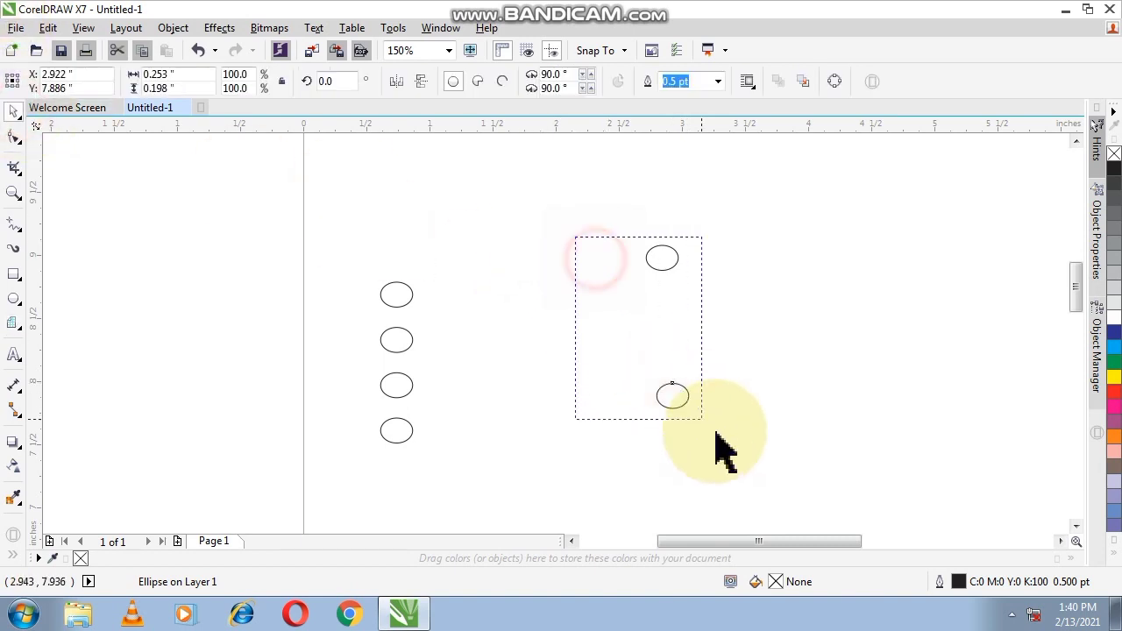
key(Delete)
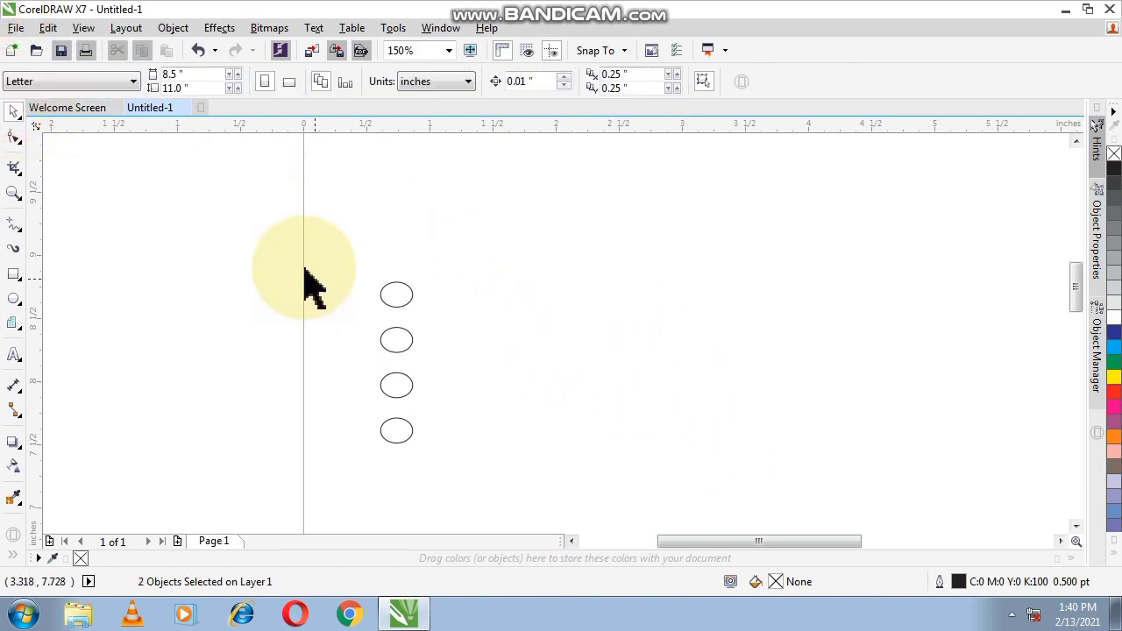
drag(301, 255, 513, 482)
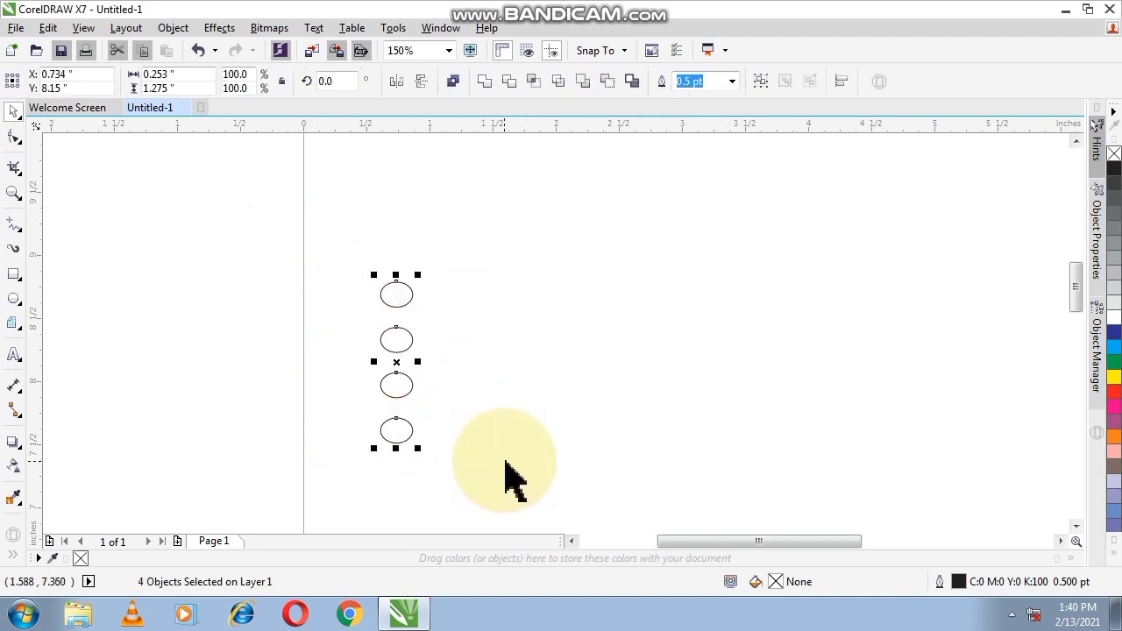
key(Delete)
click(158, 381)
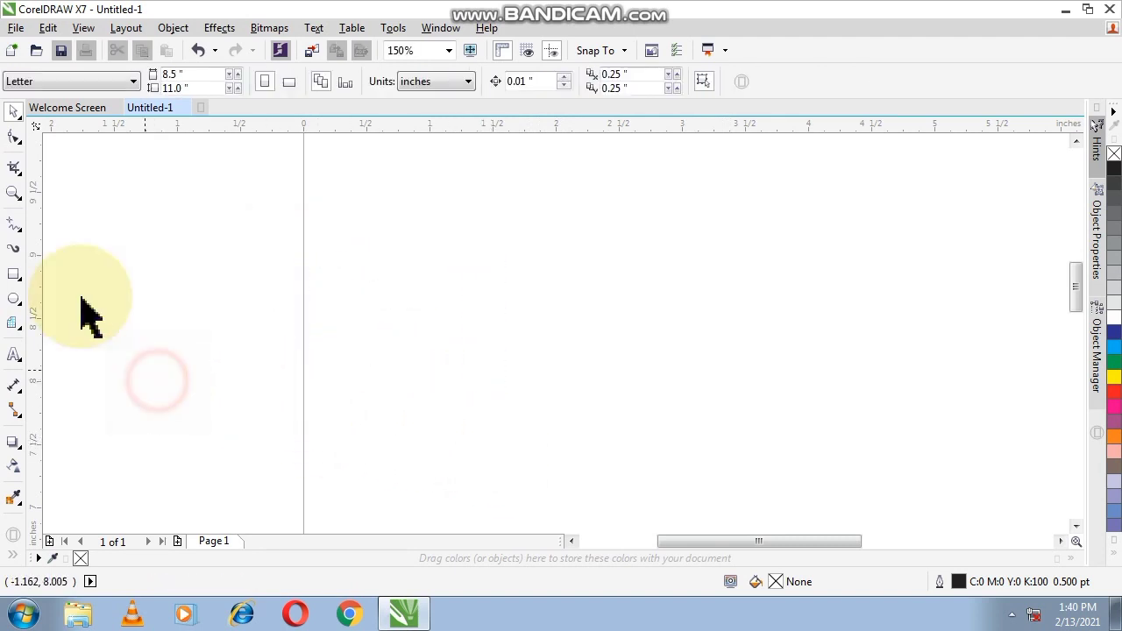
Step: Draw a large circle near the page centre and make a small copy beside it
click(12, 300)
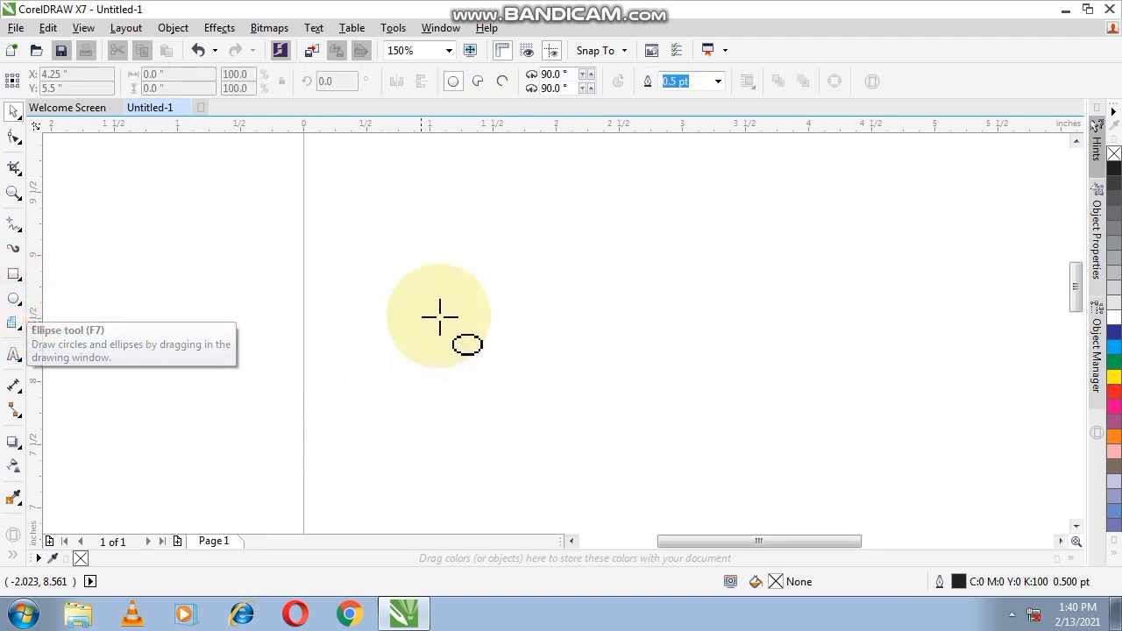
mouse_move(511, 250)
mouse_down()
mouse_move(563, 333)
mouse_move(697, 438)
mouse_up()
click(13, 112)
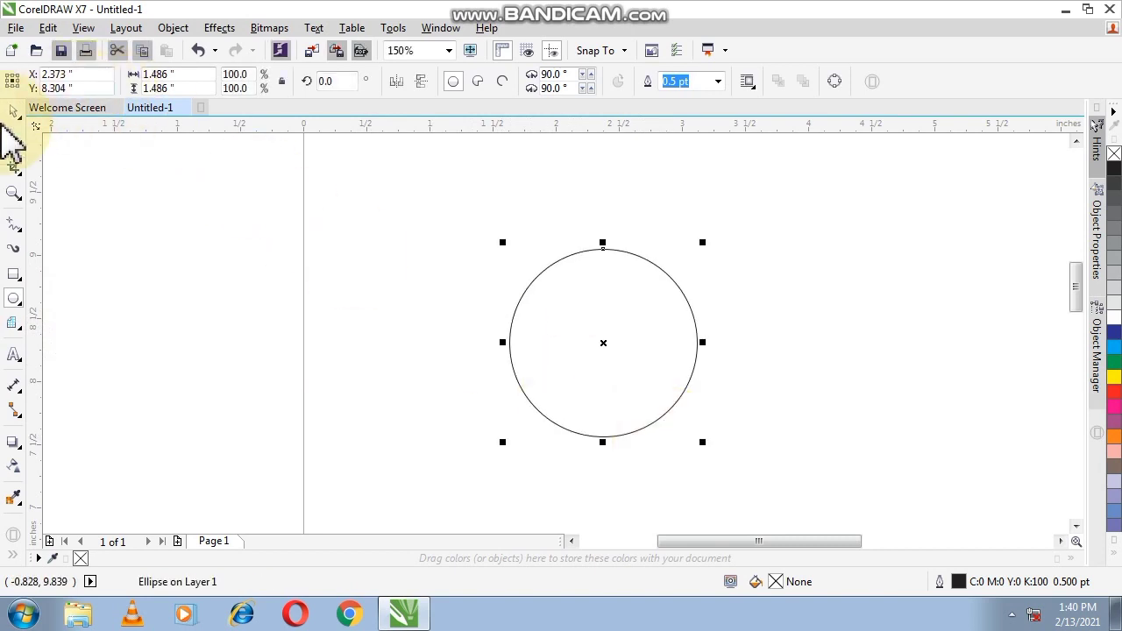
click(376, 268)
click(586, 351)
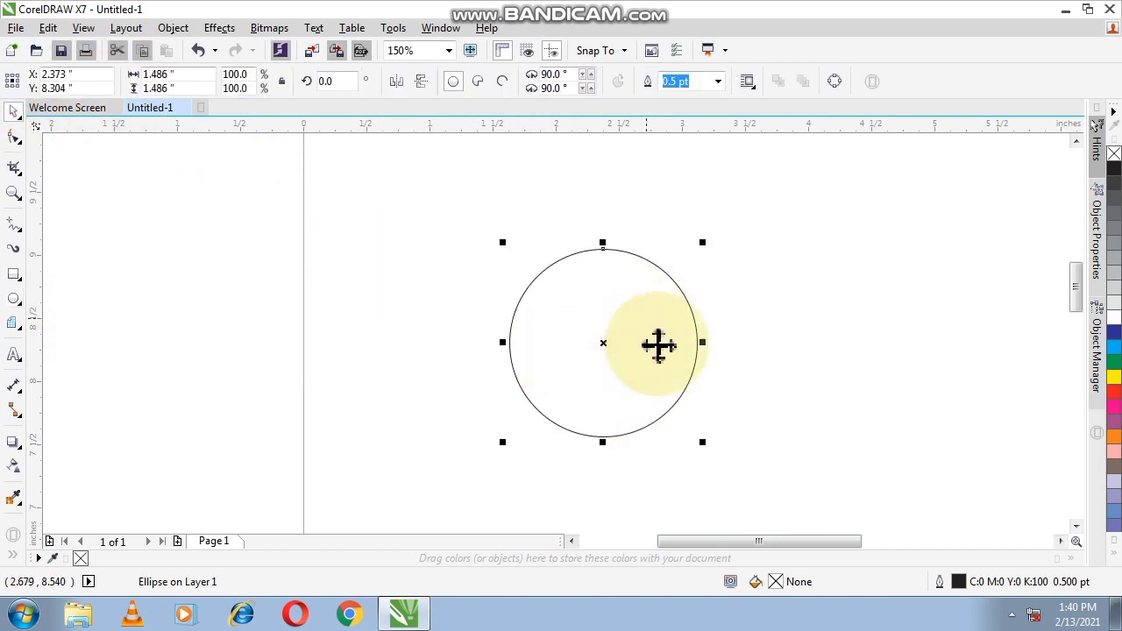
drag(704, 243, 679, 308)
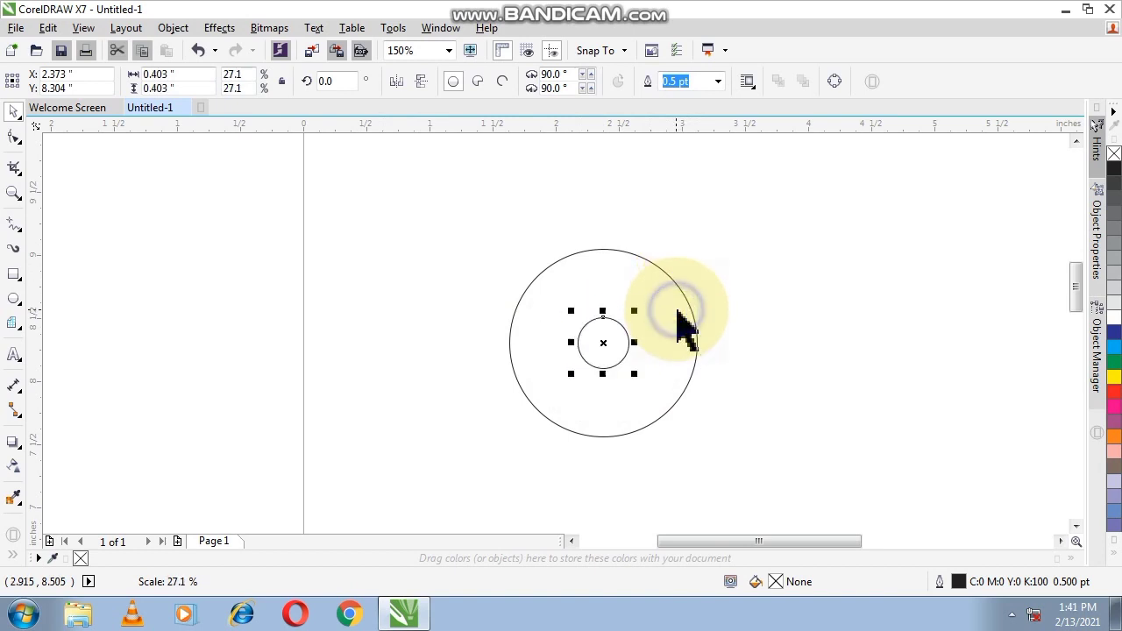
drag(603, 344, 845, 359)
Step: Shrink the small circle even further and move it toward the big circle
click(764, 228)
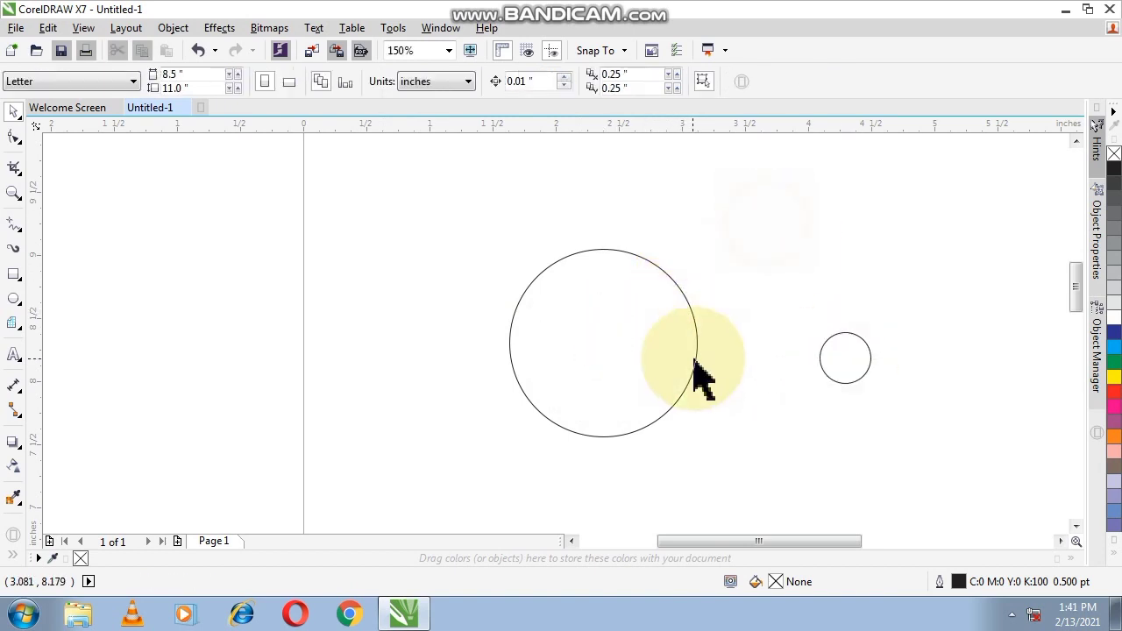
click(695, 373)
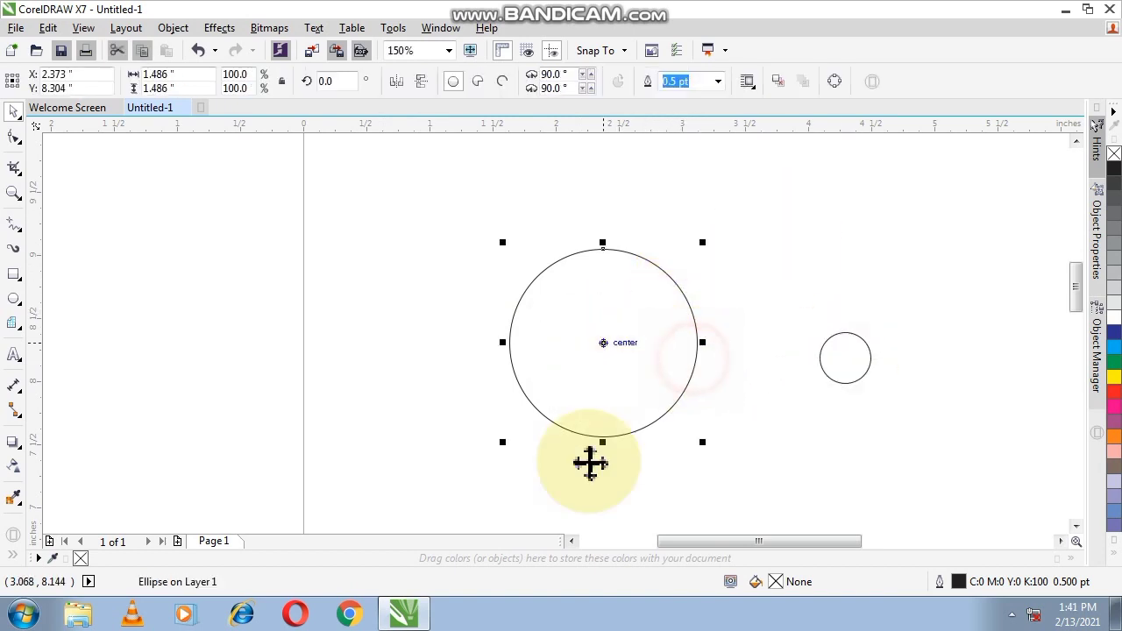
click(835, 365)
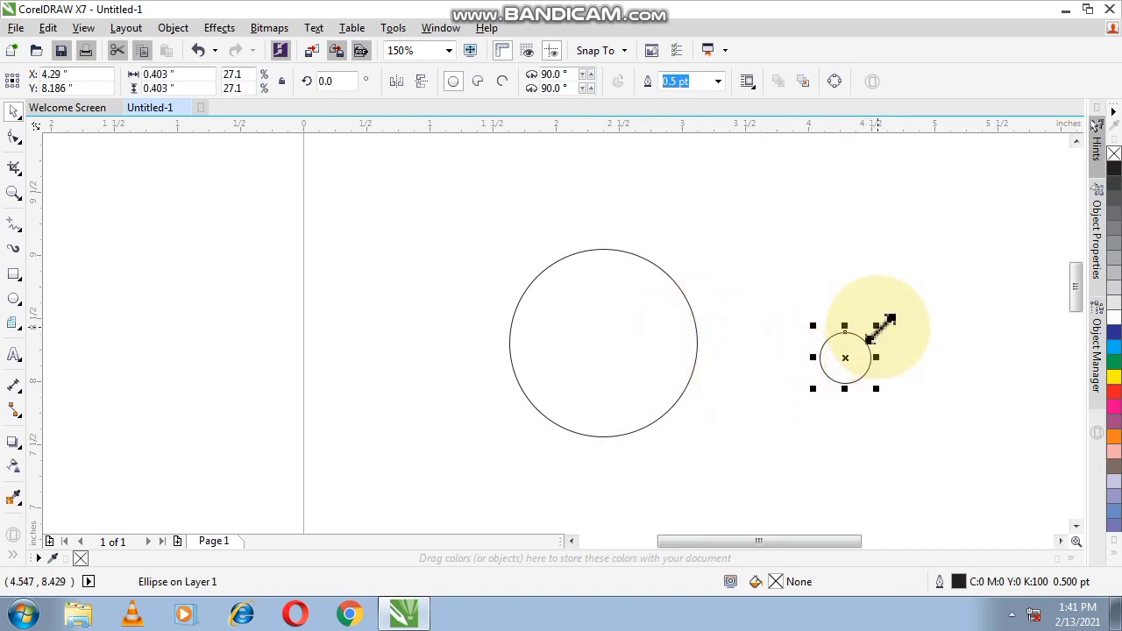
mouse_move(880, 329)
mouse_down()
mouse_move(873, 351)
mouse_move(842, 362)
mouse_up()
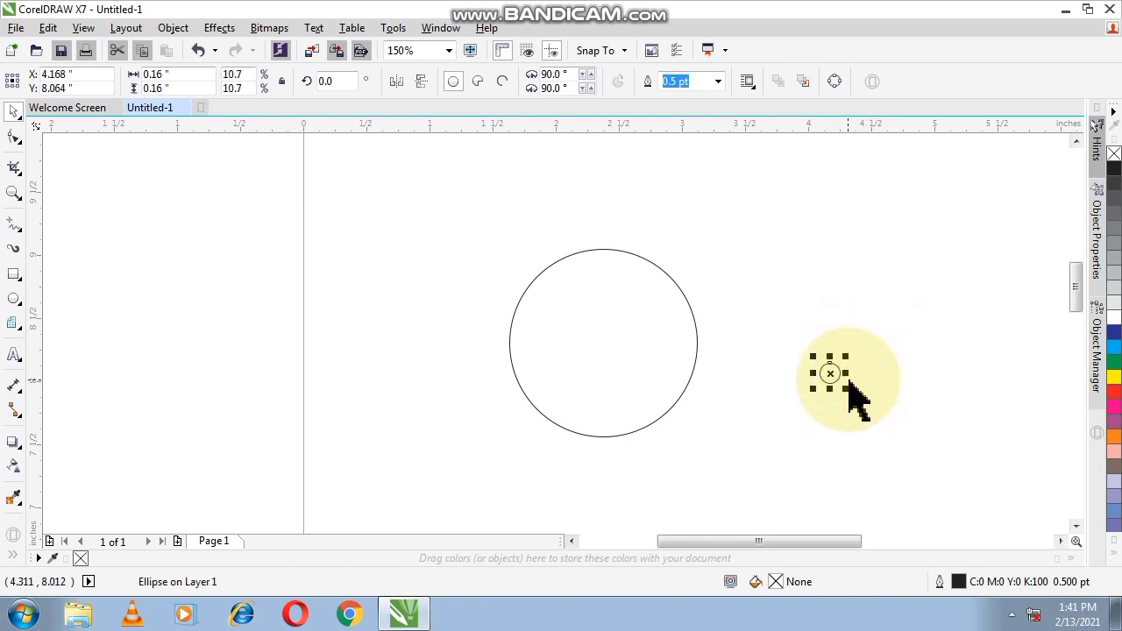
click(771, 351)
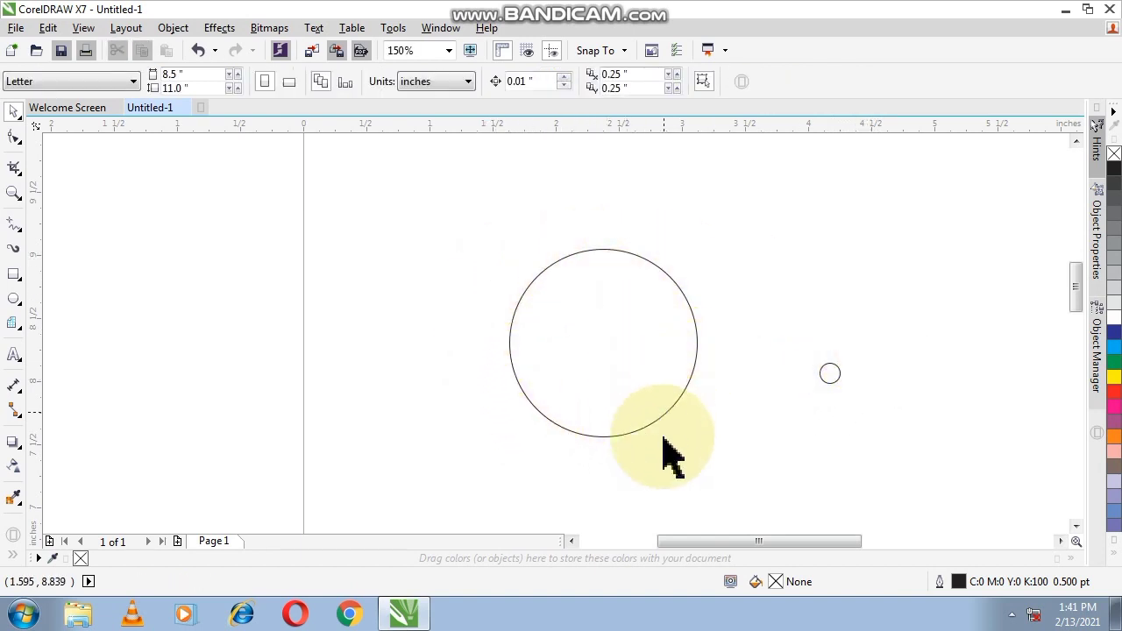
click(827, 371)
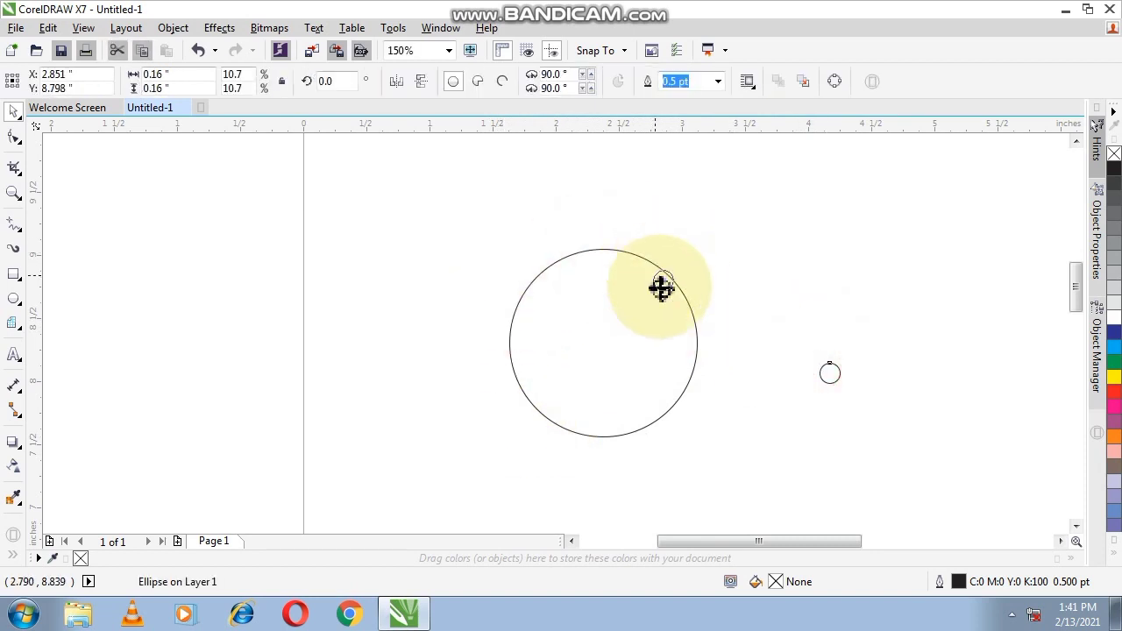
drag(820, 368, 797, 374)
Step: Select both circles and centre the tiny circle exactly inside the large one
click(779, 321)
click(653, 349)
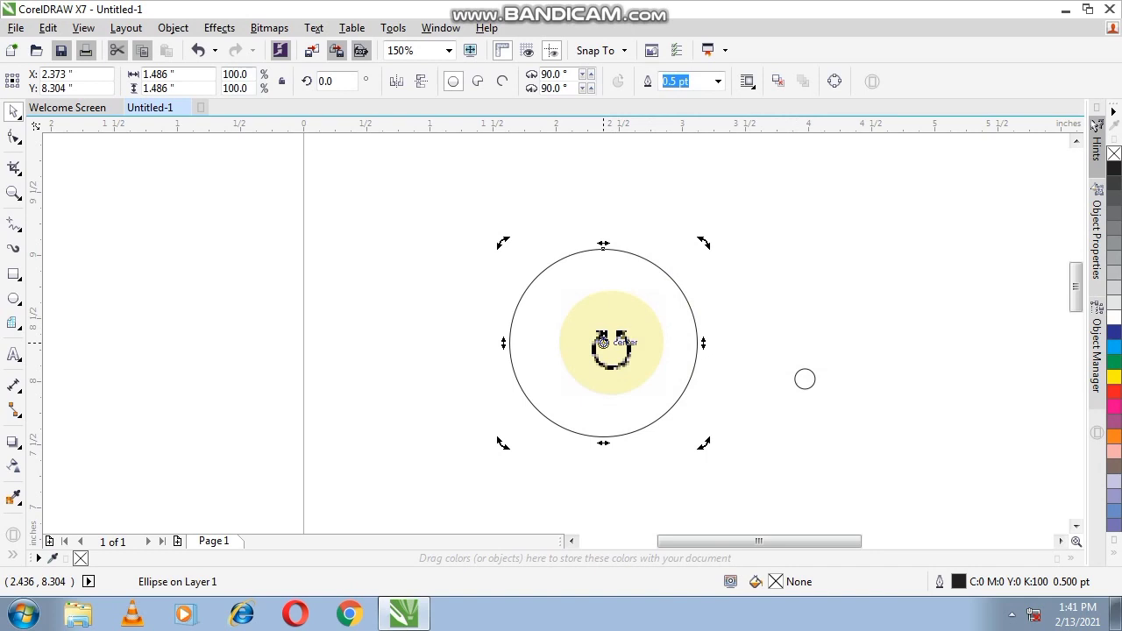
click(798, 392)
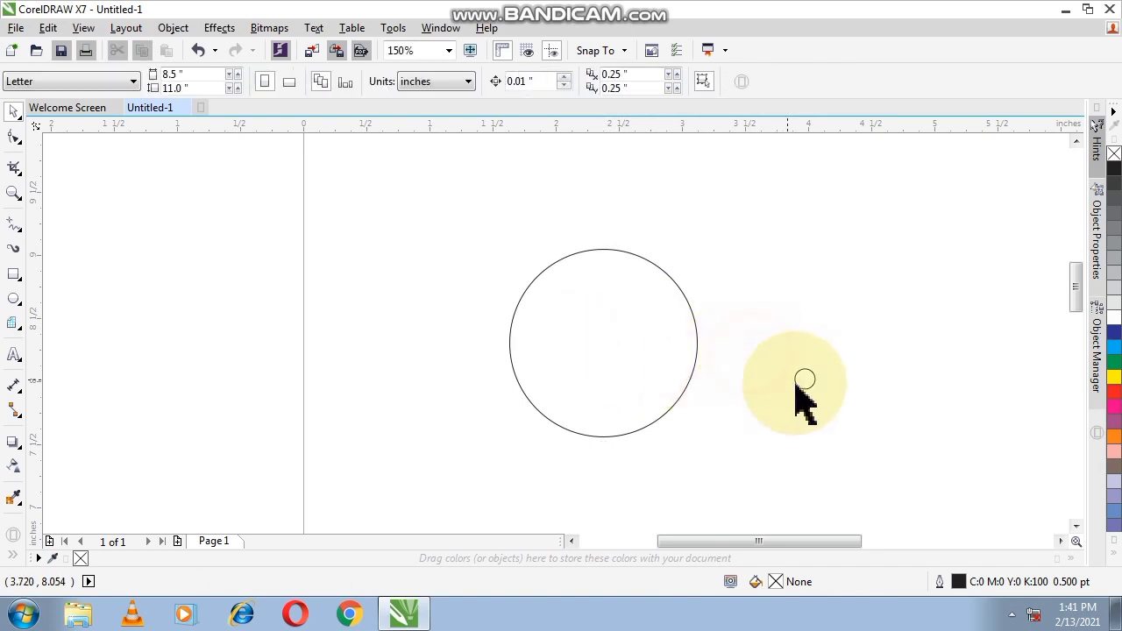
drag(801, 389, 769, 343)
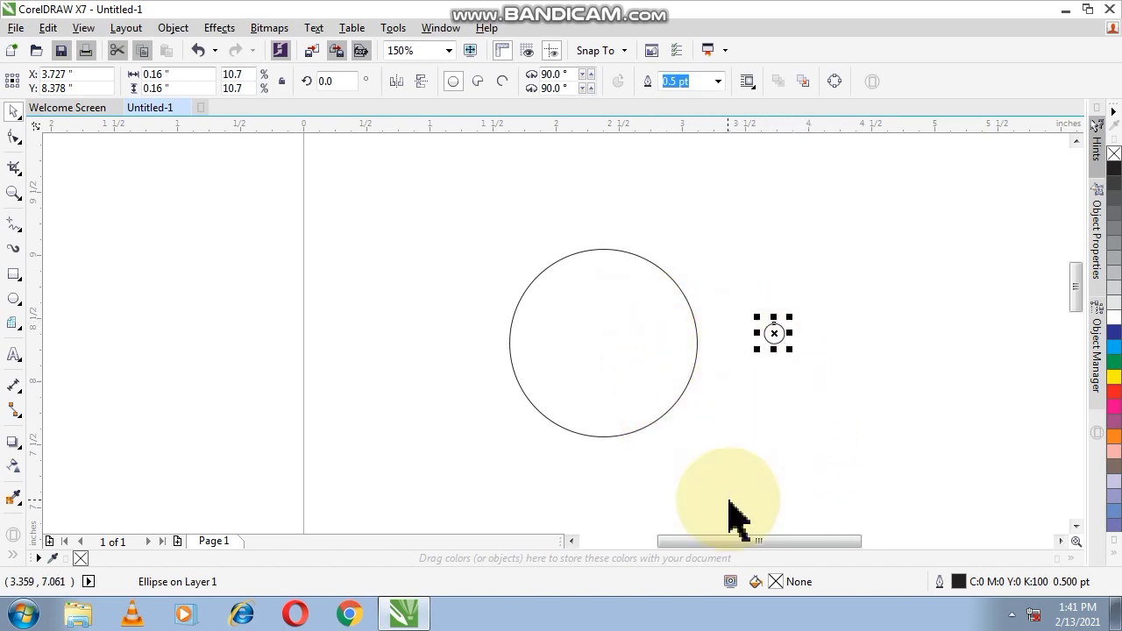
shift+click(659, 404)
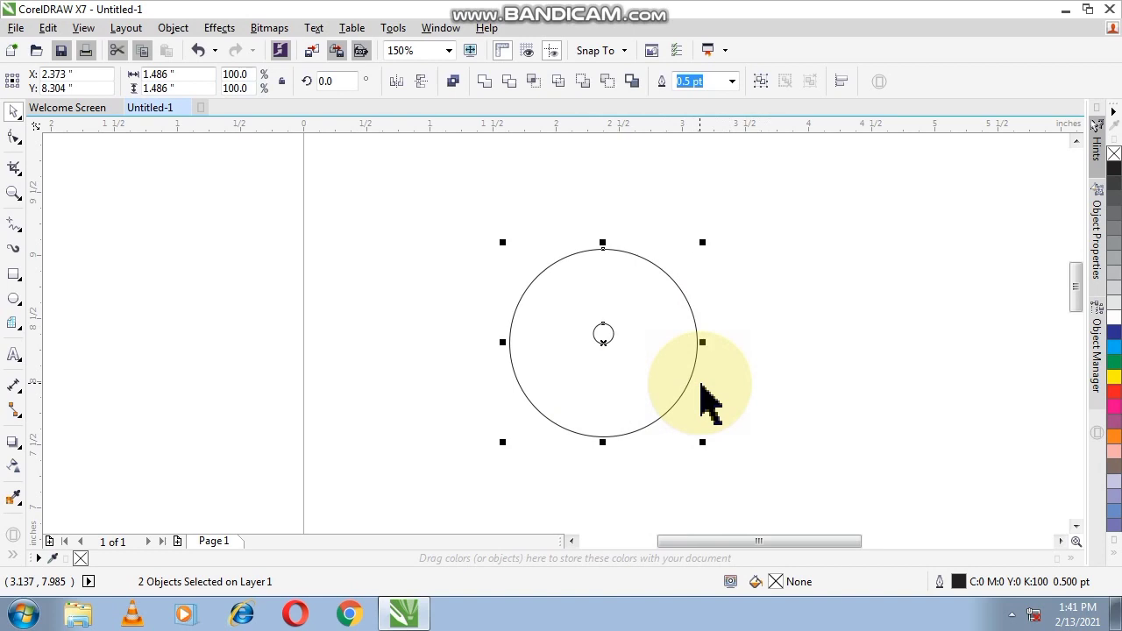
click(783, 309)
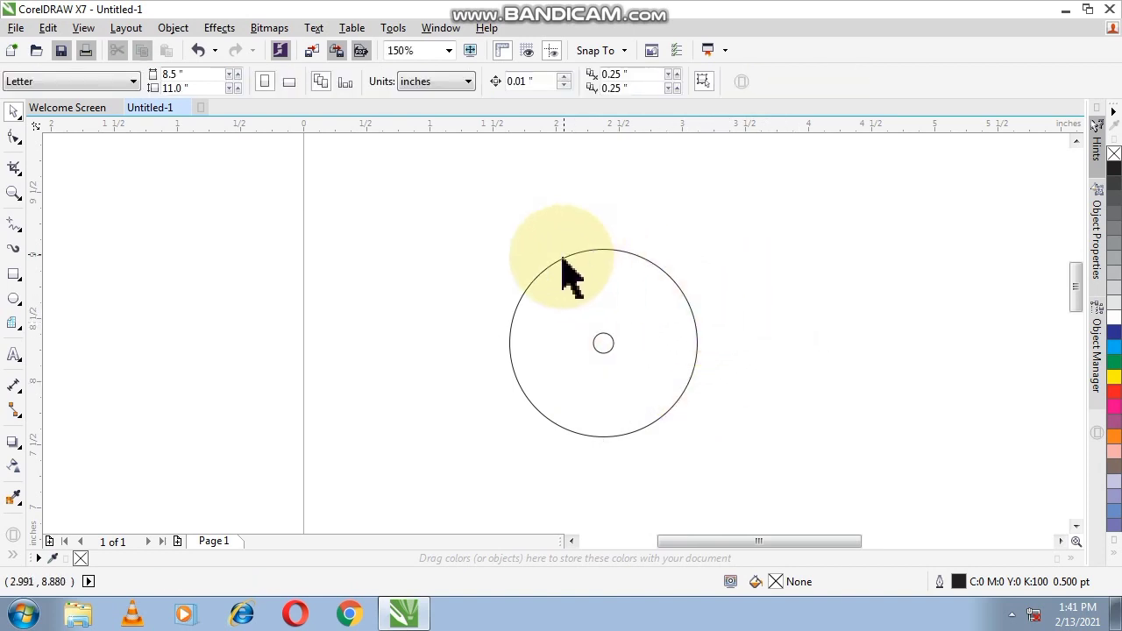
Step: Set the tiny circle's rotation centre on the big circle's edge and rotate a copy upward
scroll(640, 290, up, 2)
click(579, 413)
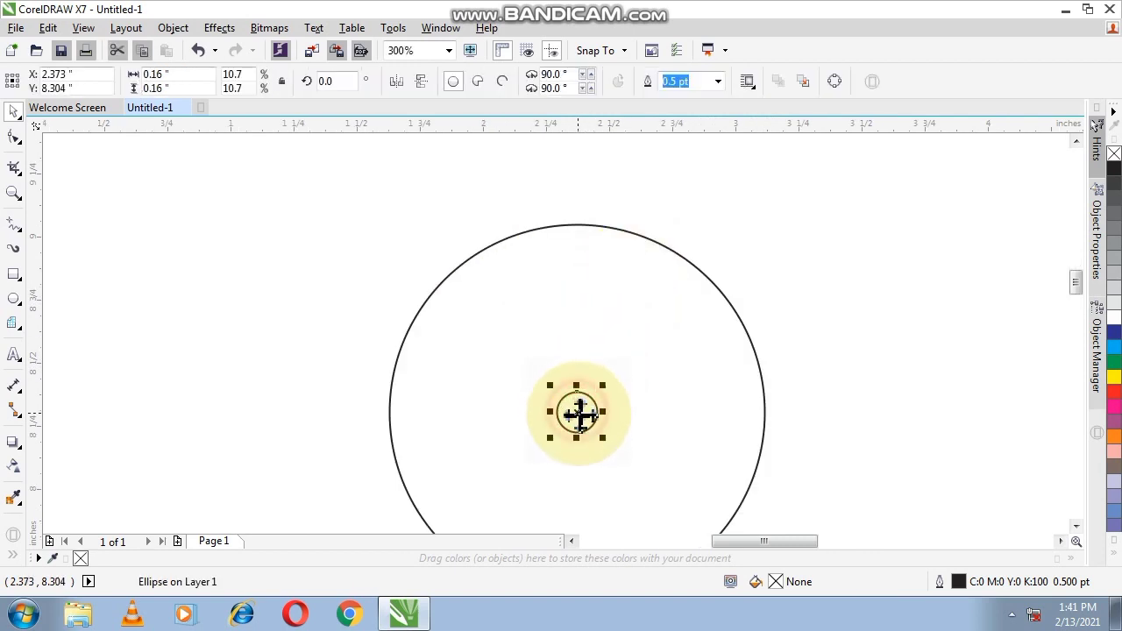
click(579, 414)
click(596, 450)
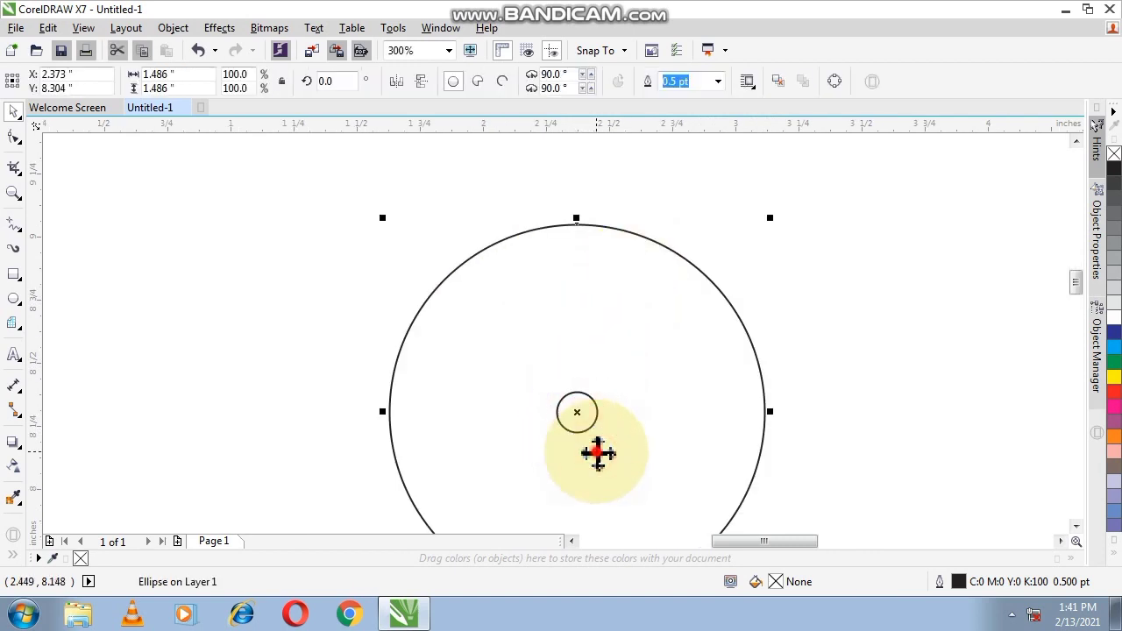
click(582, 414)
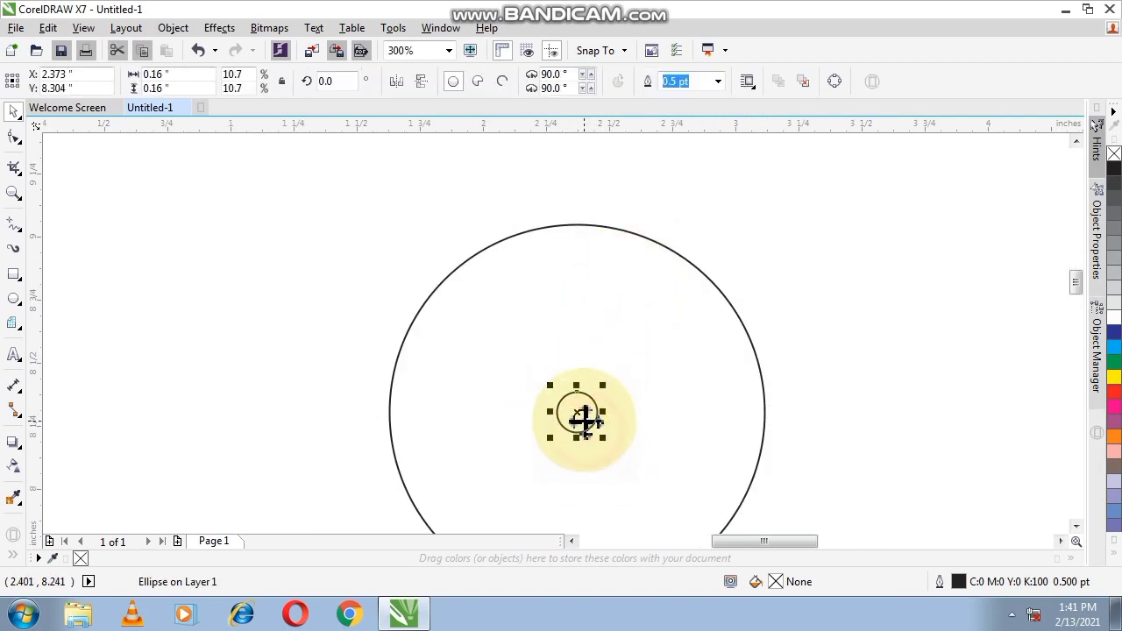
mouse_move(578, 412)
mouse_down()
mouse_move(724, 378)
mouse_move(764, 412)
mouse_up()
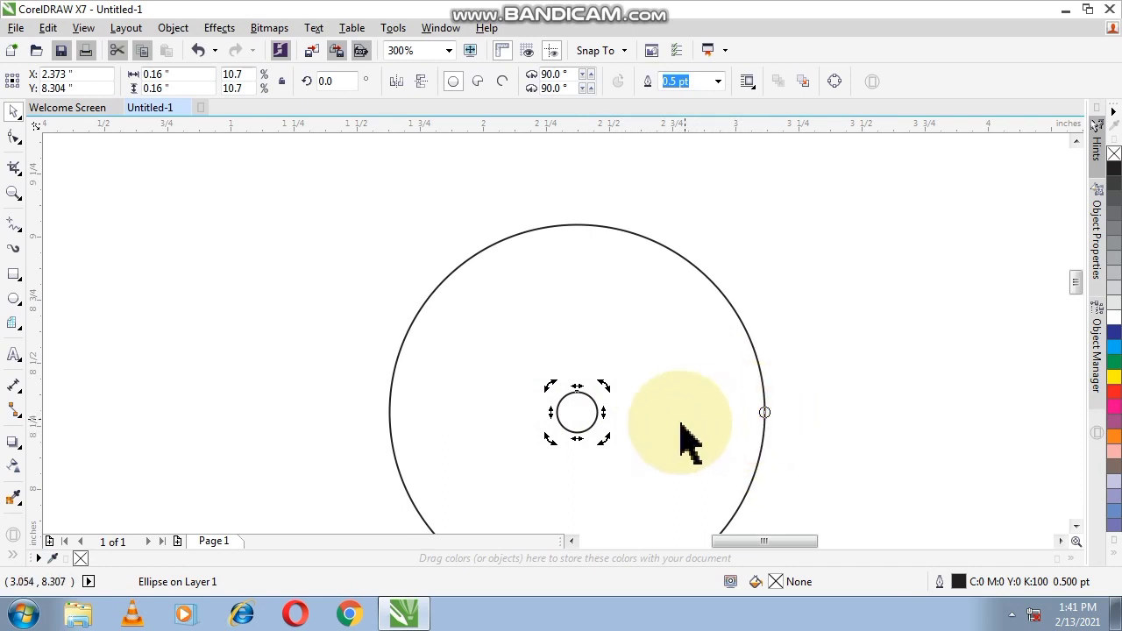
mouse_move(608, 392)
mouse_down()
mouse_move(697, 342)
mouse_move(714, 304)
mouse_up()
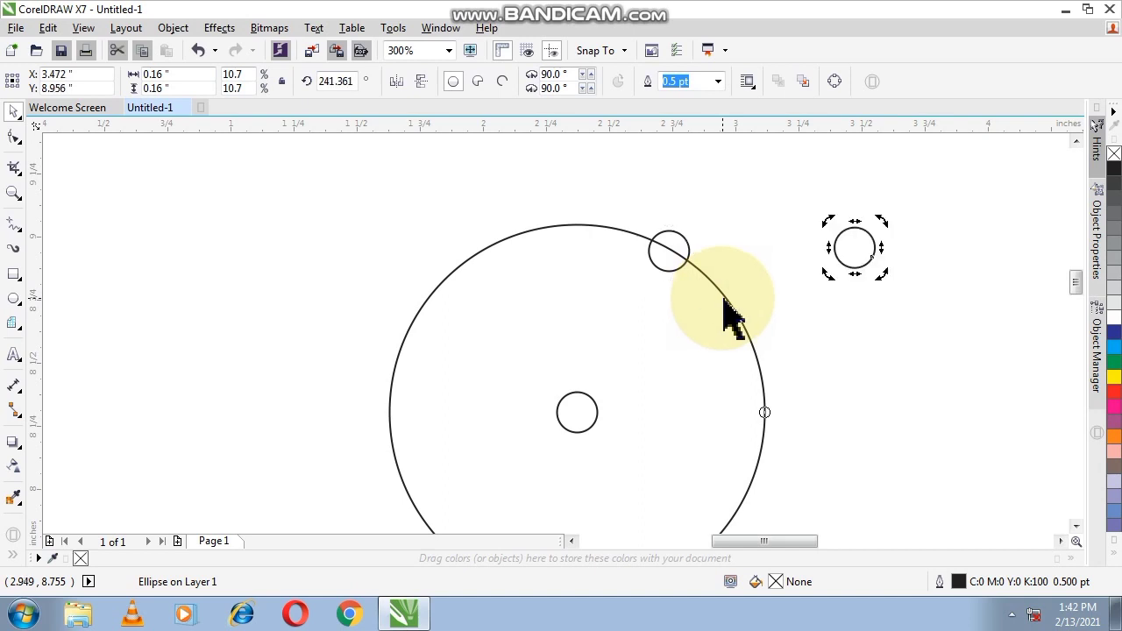
Step: Rotate further copies along the arc and repeat them with Ctrl+R to extend the chain
click(577, 419)
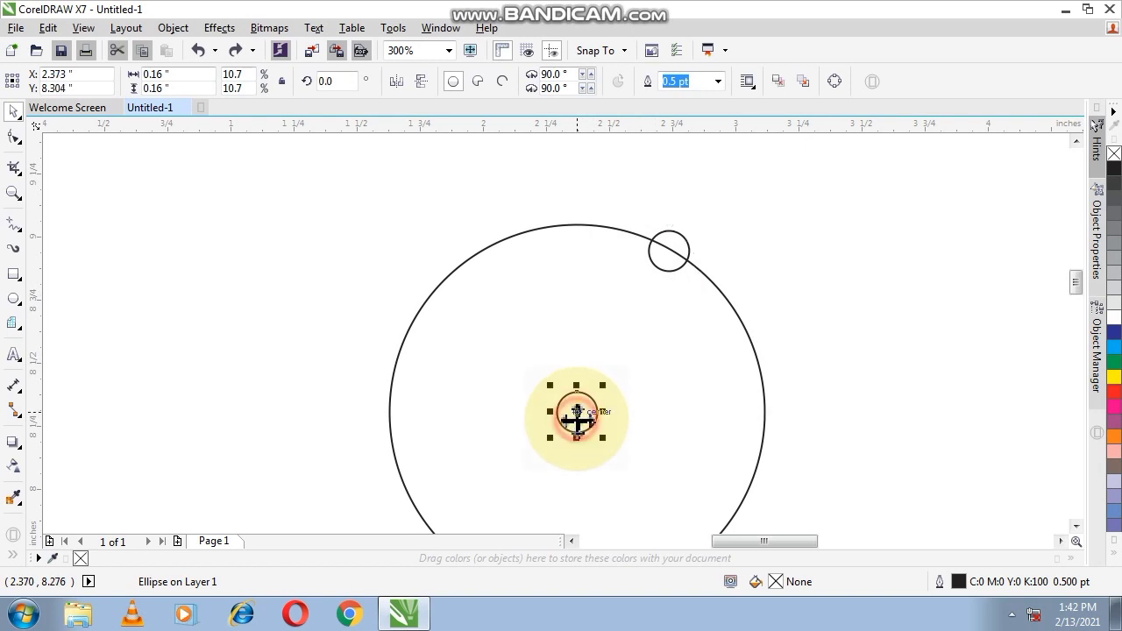
click(665, 253)
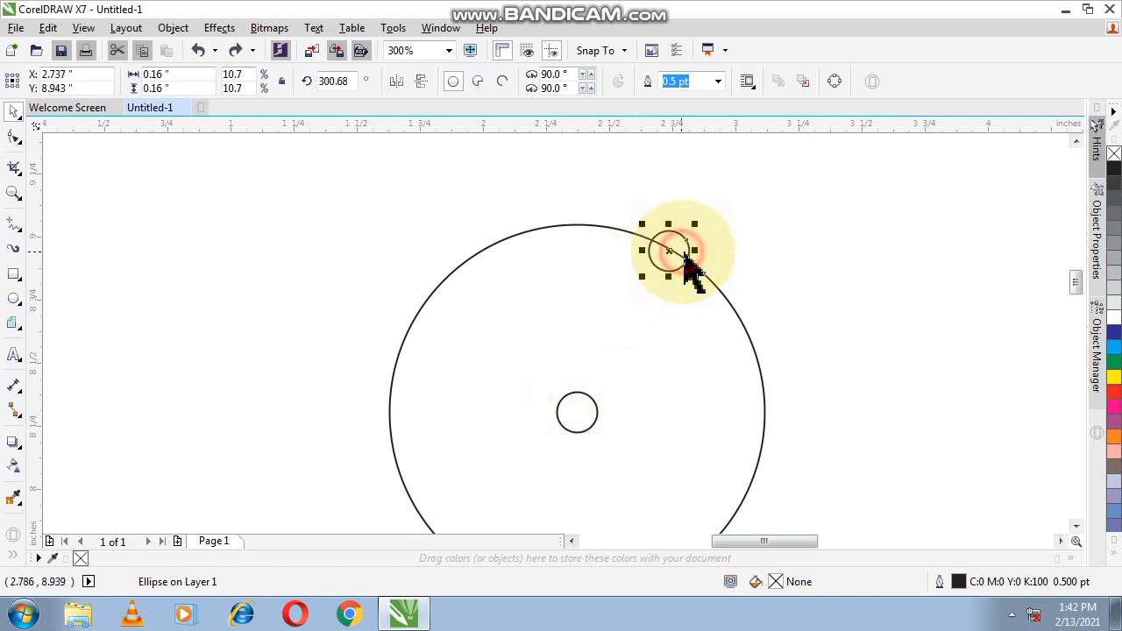
mouse_move(679, 248)
mouse_down()
mouse_move(710, 245)
mouse_move(747, 369)
mouse_move(735, 379)
mouse_up()
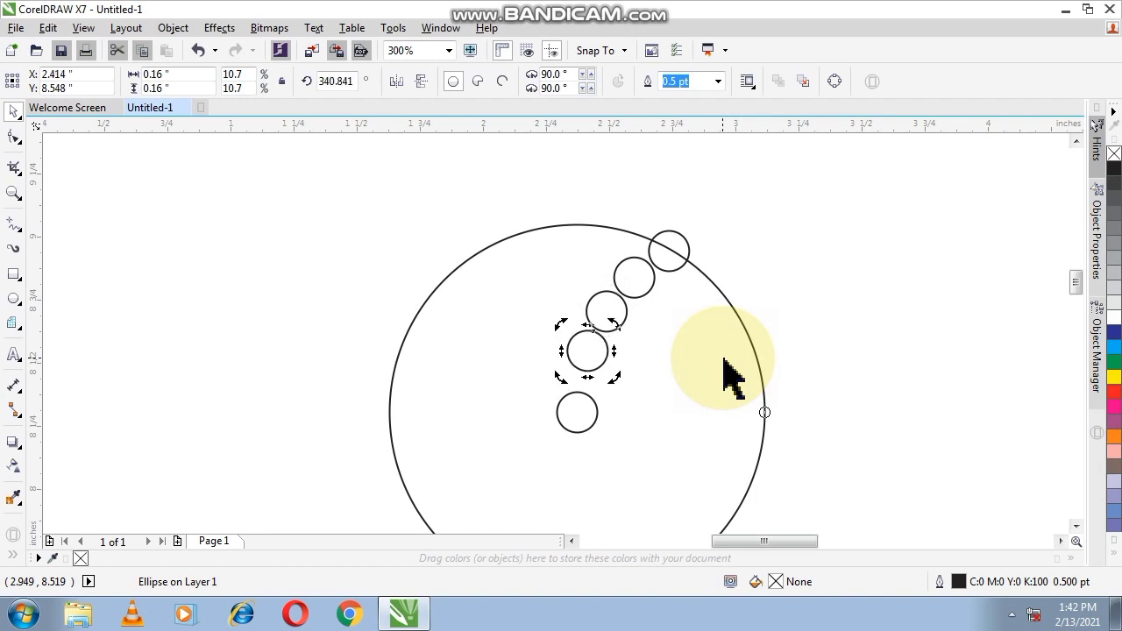
drag(719, 368, 659, 331)
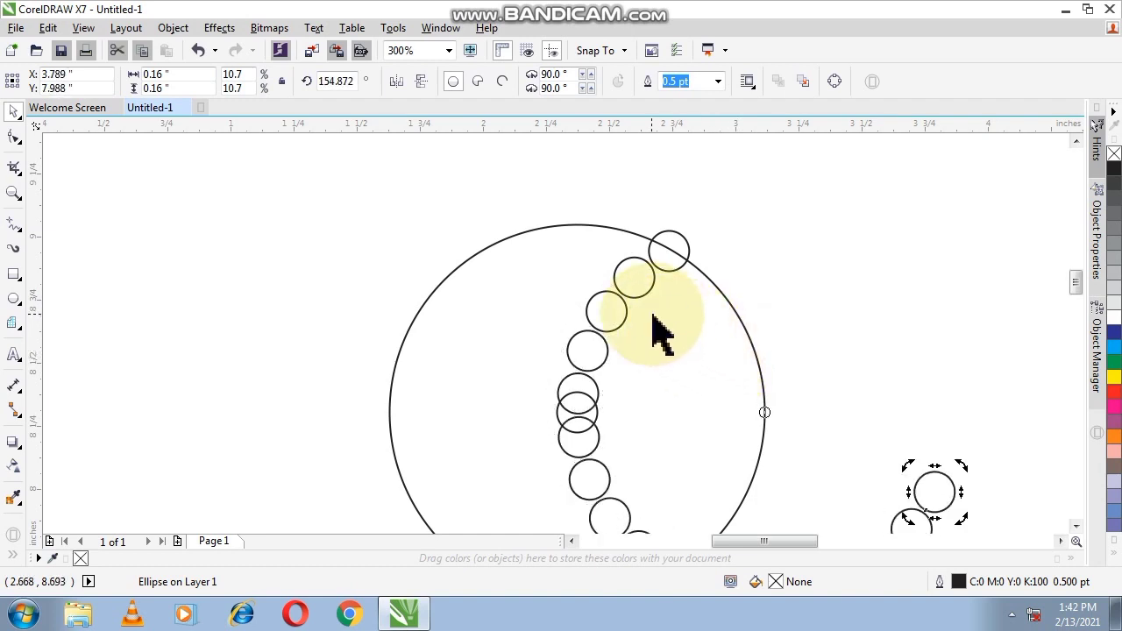
key(ctrl+r)
key(ctrl+r)
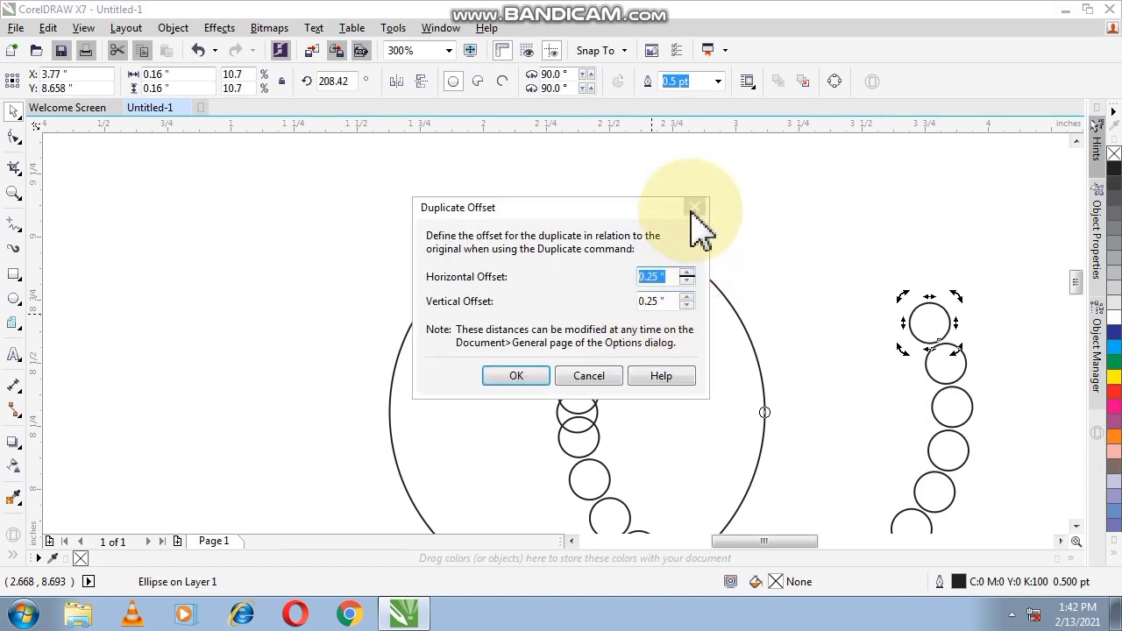
Step: Close the Duplicate Offset dialog and slightly rotate the top small circle of the ring
click(691, 208)
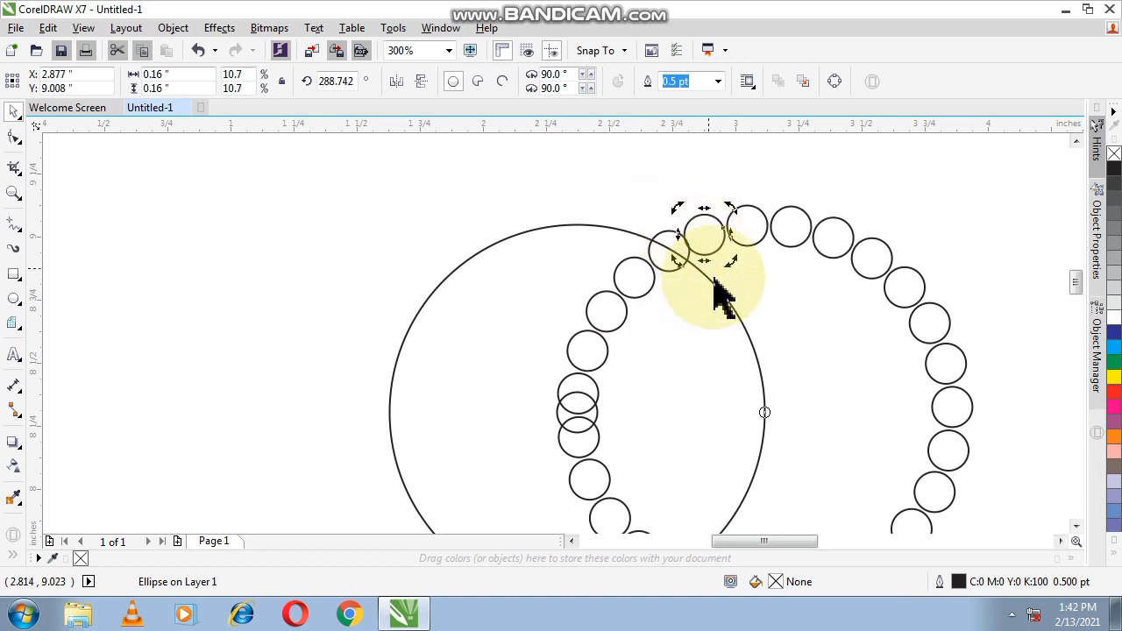
scroll(706, 236, up, 1)
click(712, 221)
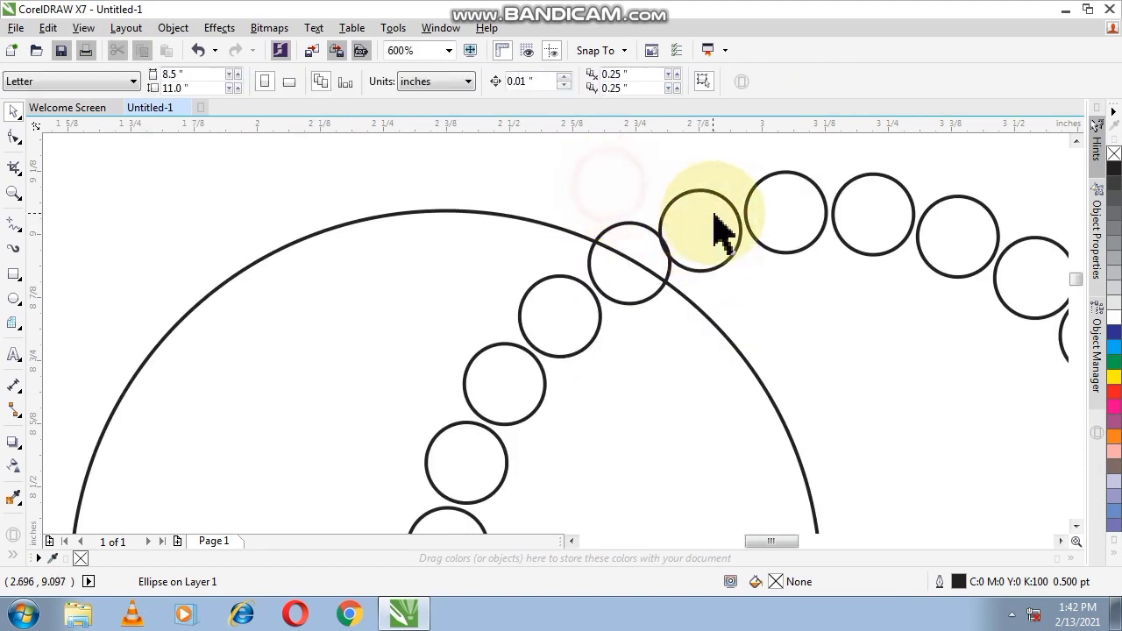
scroll(746, 215, up, 1)
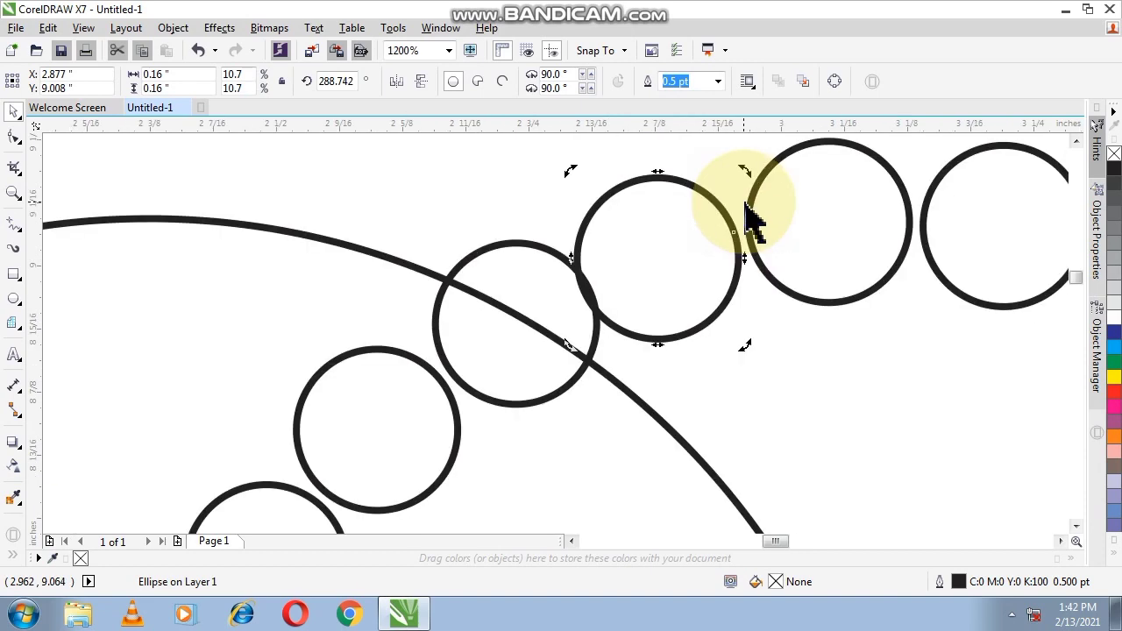
click(690, 207)
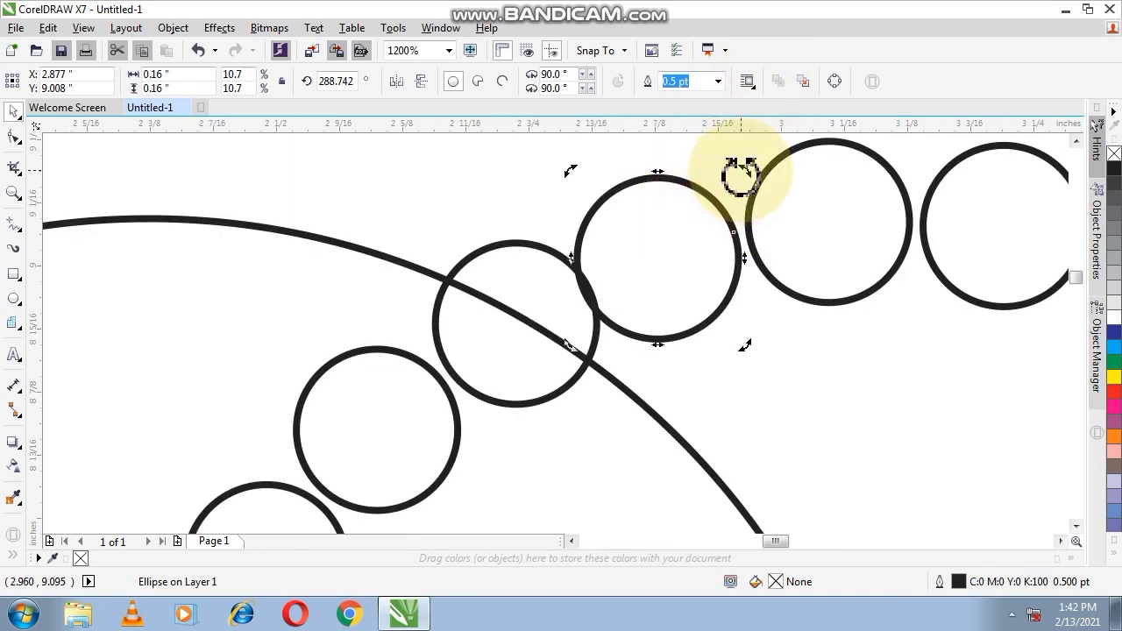
drag(739, 176, 689, 205)
Step: Drag one of the overlapping small circles out of the ring to the left
scroll(689, 210, down, 1)
scroll(689, 218, down, 1)
scroll(734, 231, down, 1)
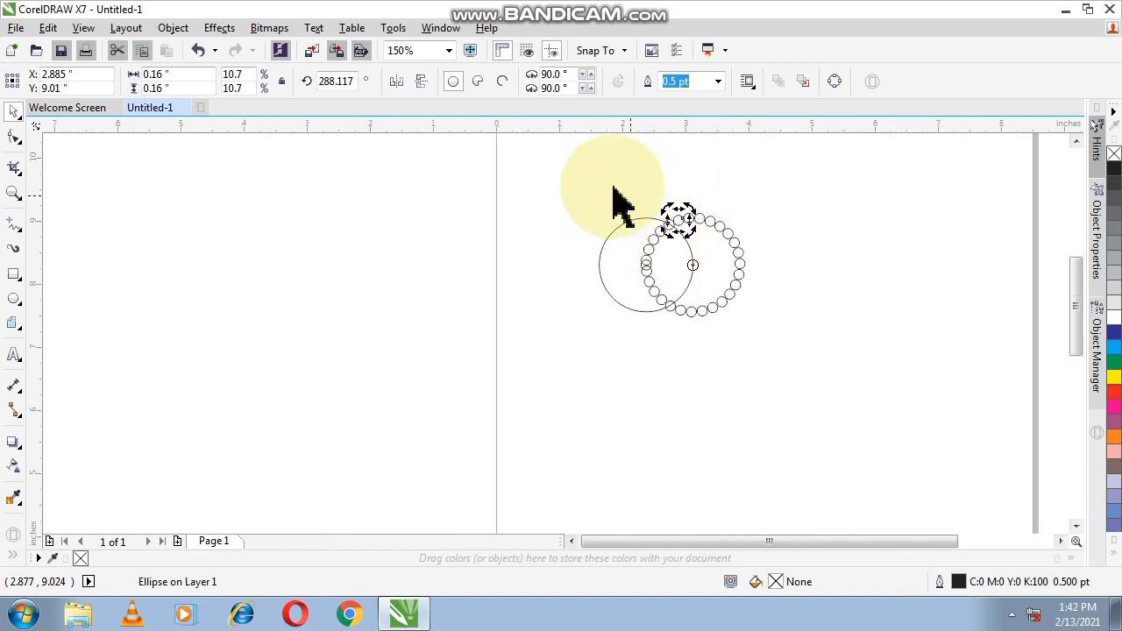
click(596, 170)
scroll(657, 271, up, 1)
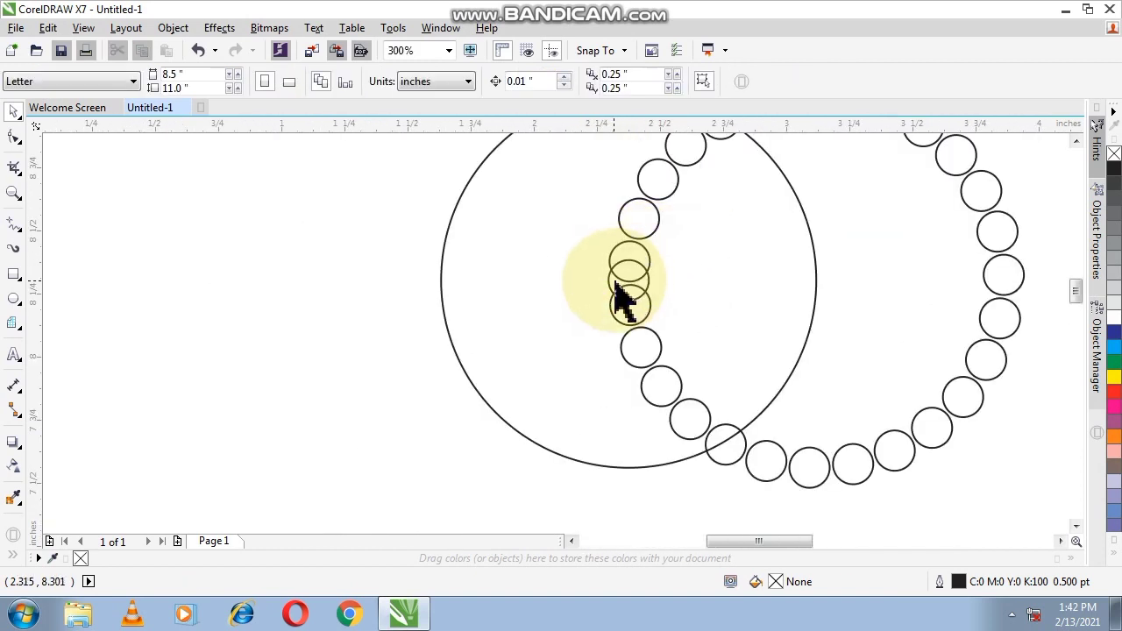
drag(616, 298, 240, 296)
scroll(240, 296, down, 1)
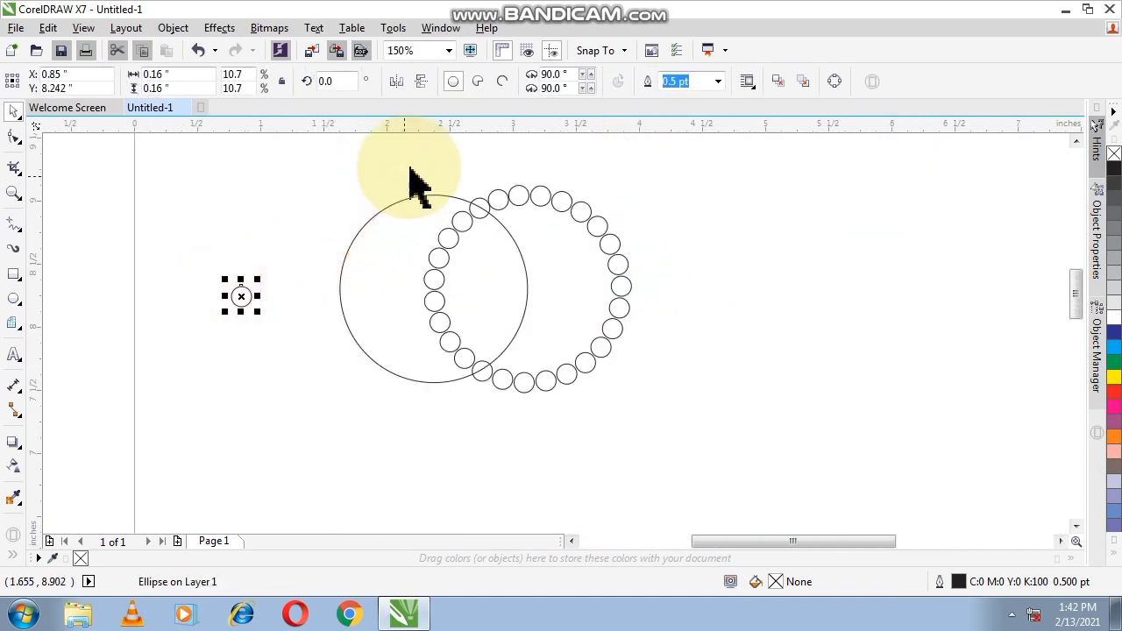
Step: Group the 27 ring circles with Ctrl+G and add the big circle to the selection
drag(410, 172, 681, 456)
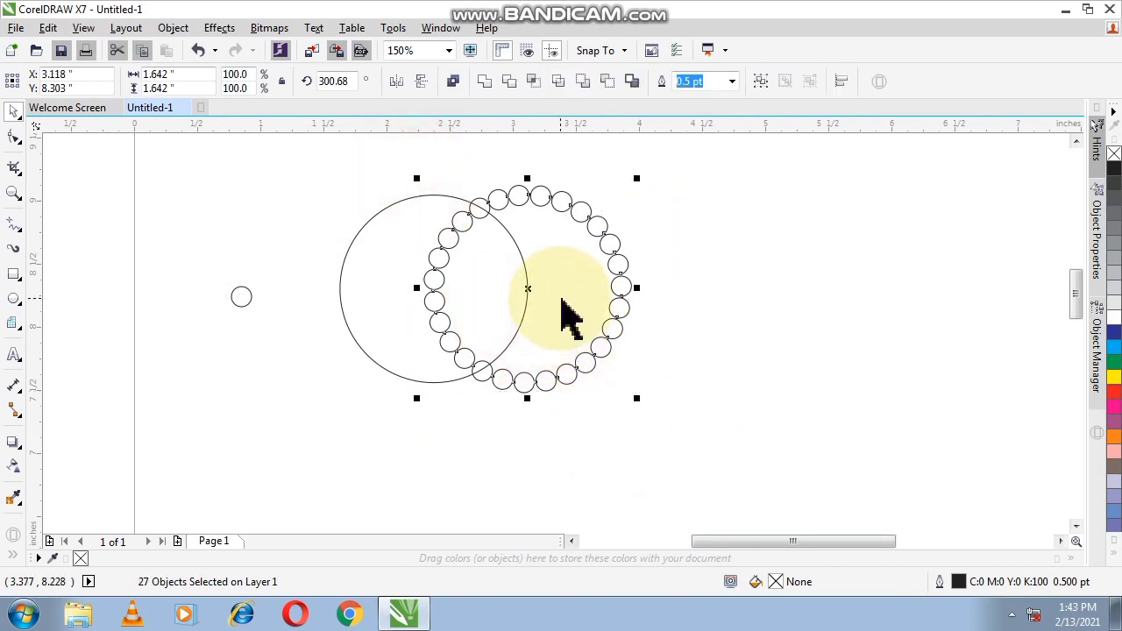
key(ctrl+g)
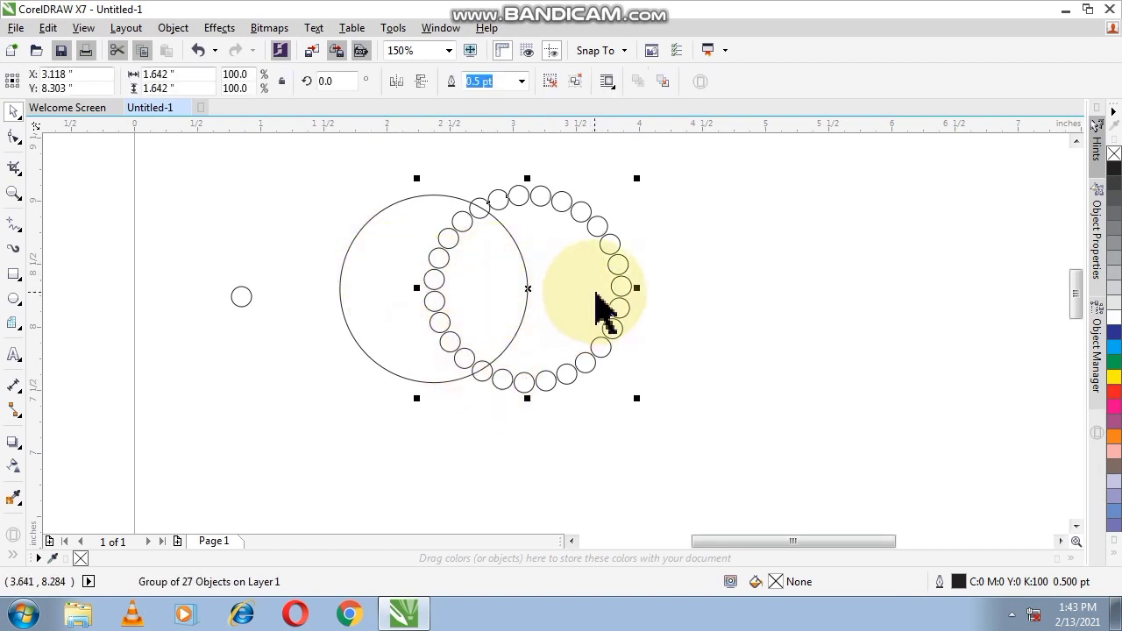
shift+click(364, 258)
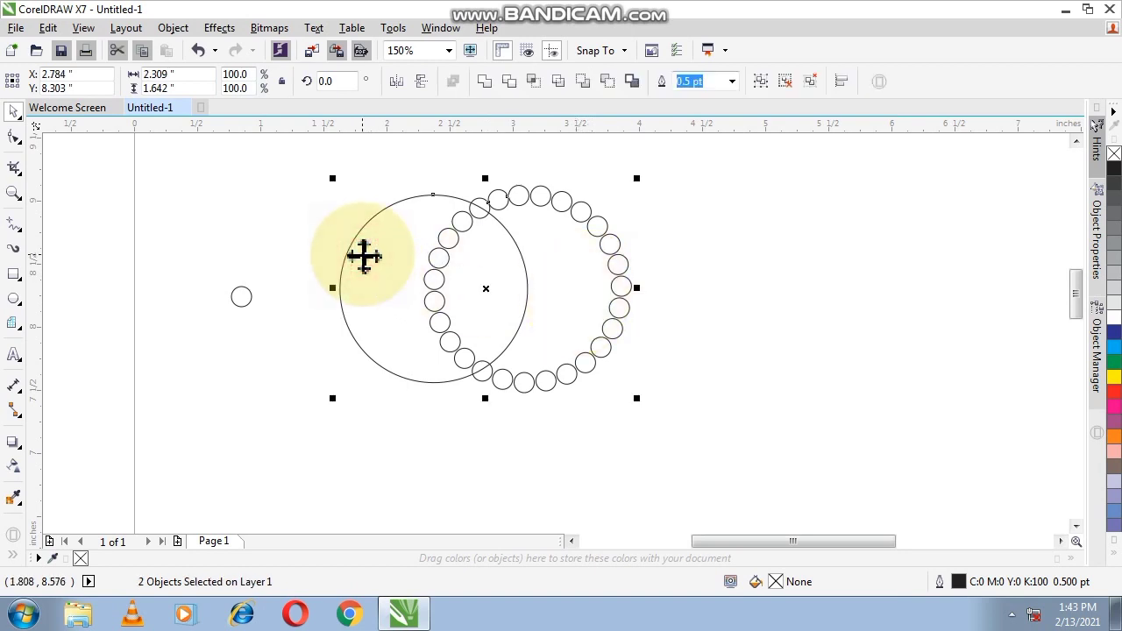
Step: Centre the ring on the big circle, move the big circle aside, and delete the ring group
key(c)
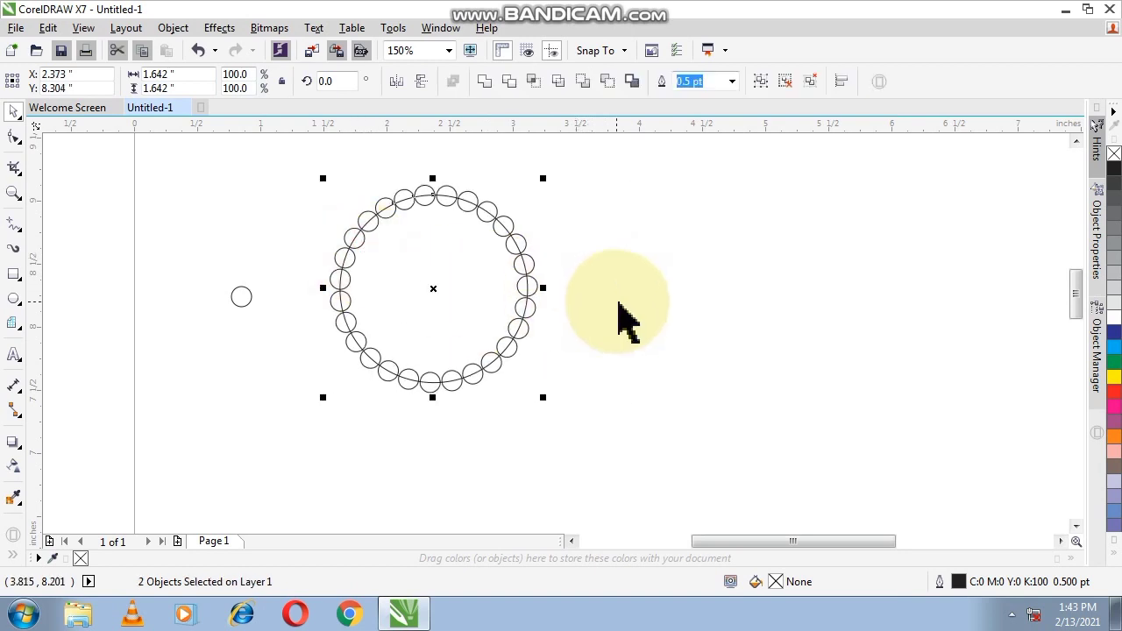
click(618, 301)
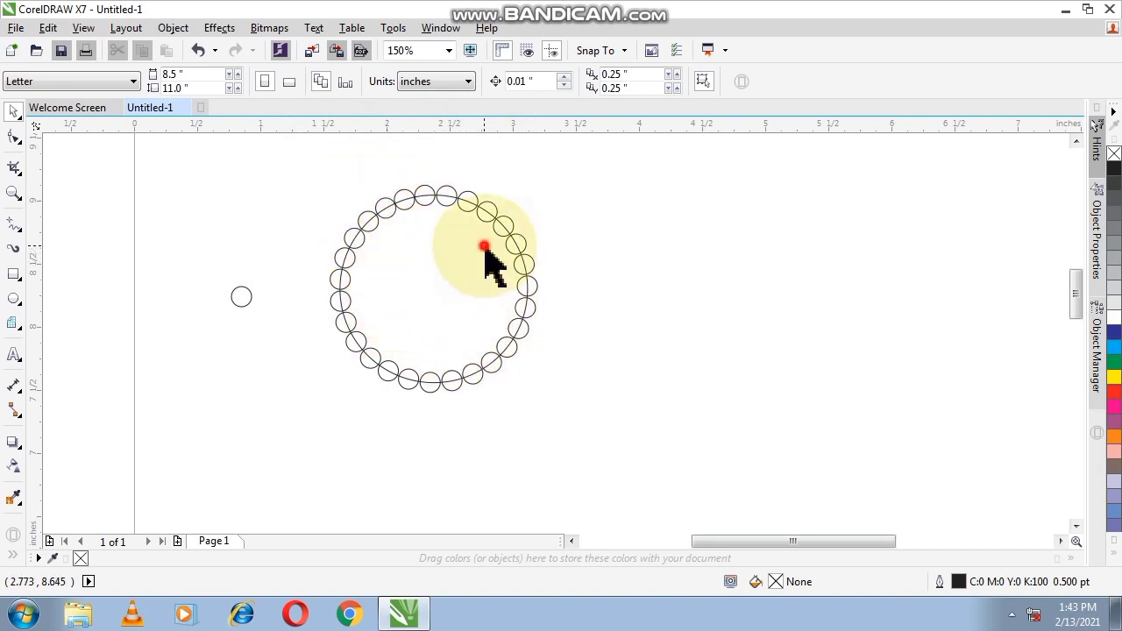
click(441, 187)
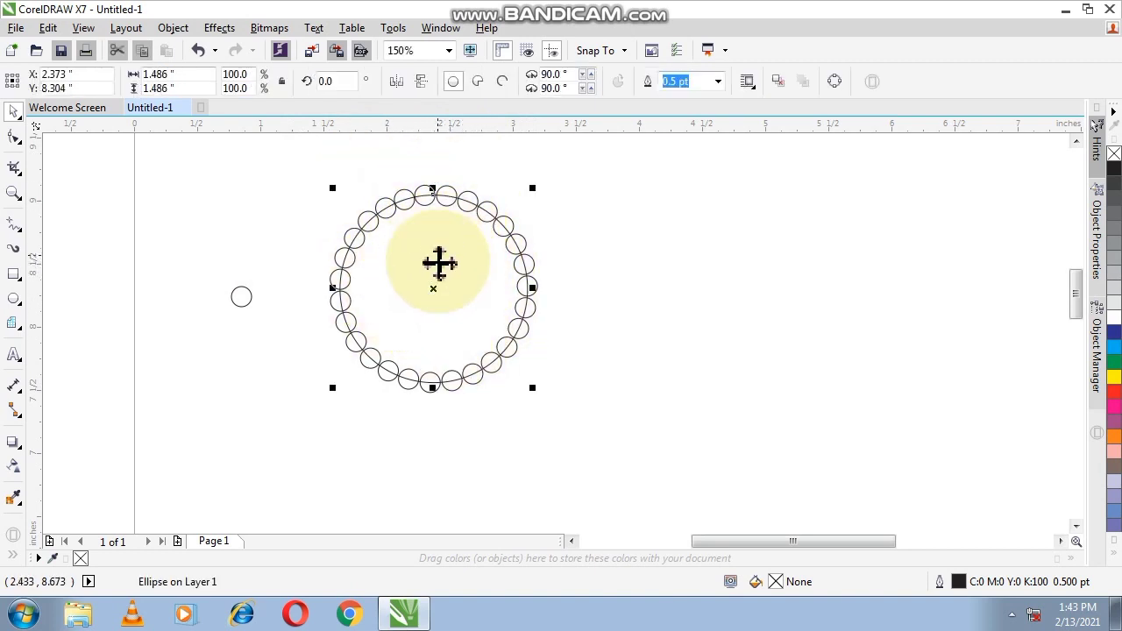
drag(453, 262, 189, 397)
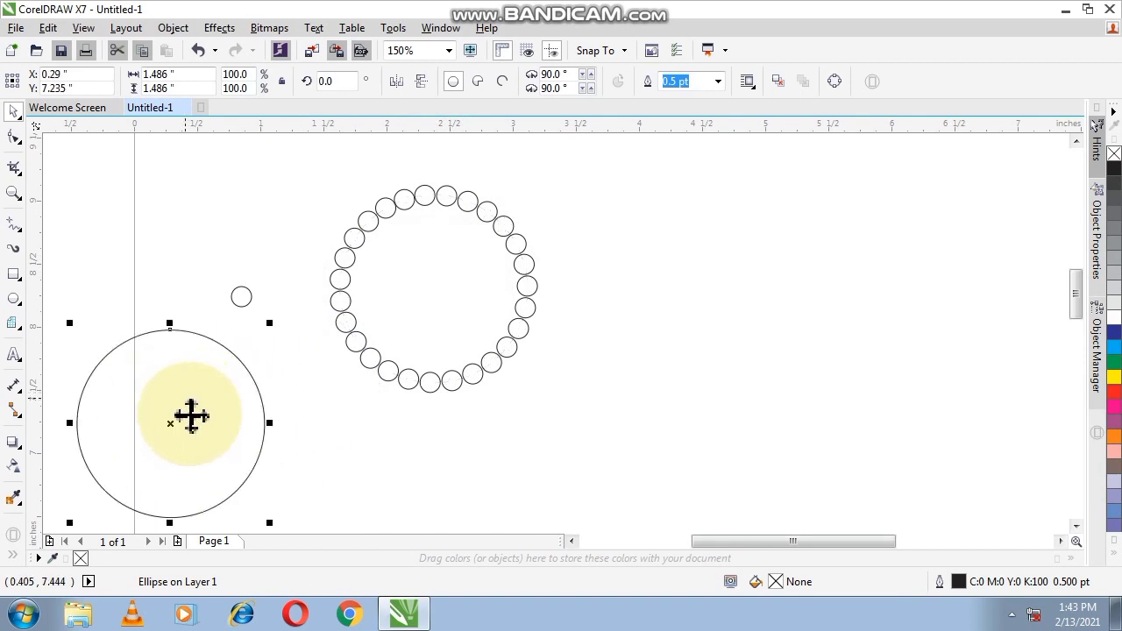
drag(326, 164, 561, 443)
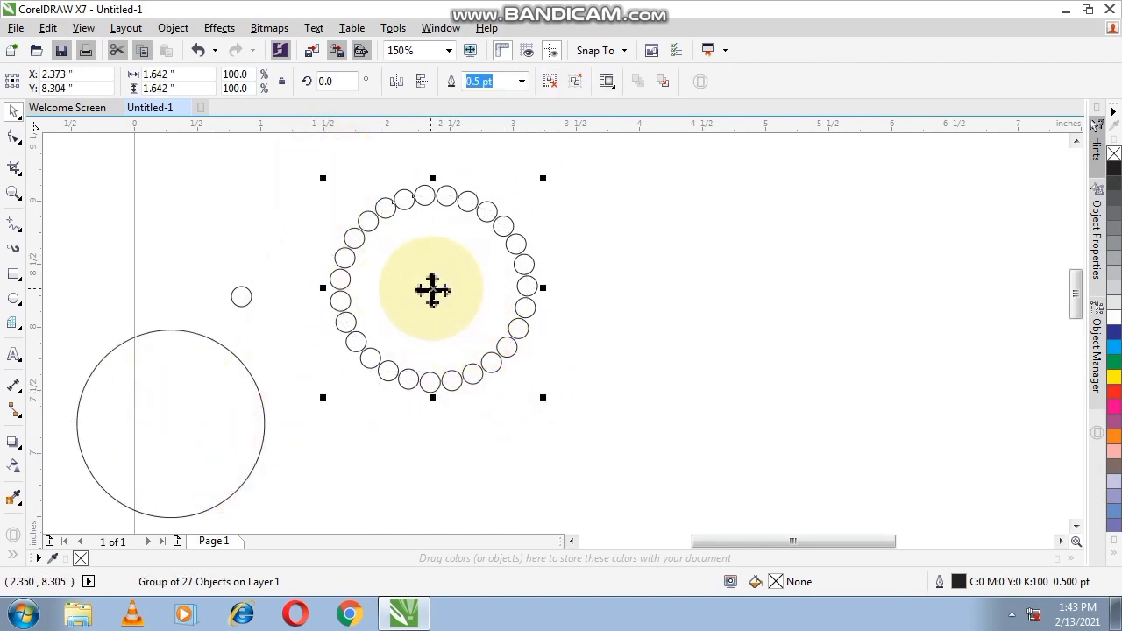
key(Delete)
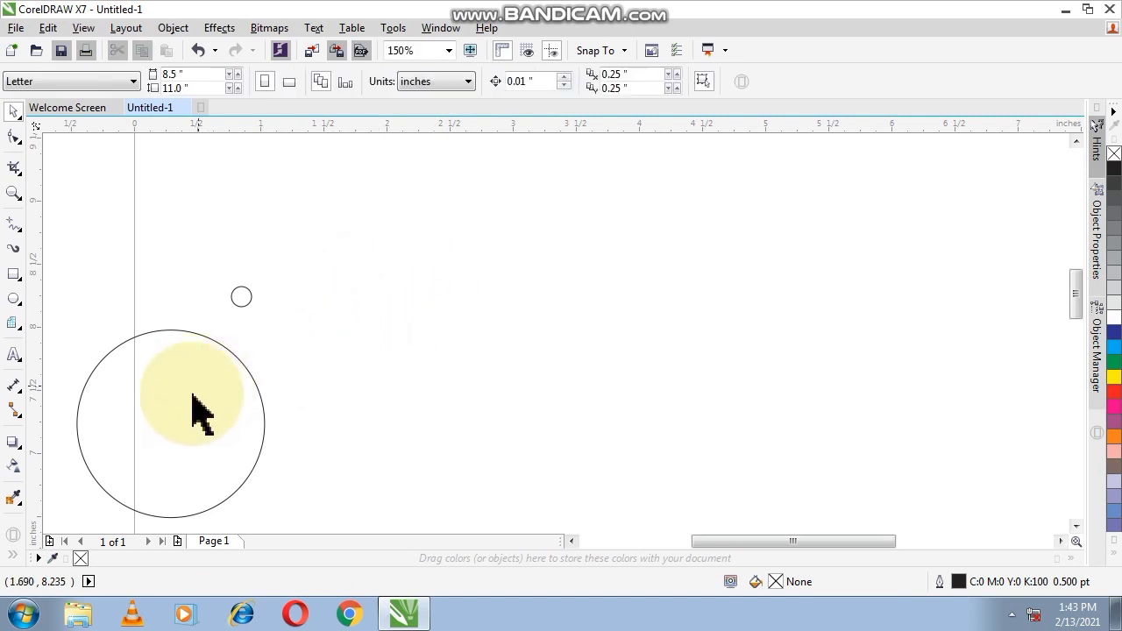
mouse_move(196, 408)
mouse_down()
mouse_move(553, 313)
mouse_move(540, 332)
mouse_up()
Step: Place the big circle near the page centre and delete the leftover small circle
click(772, 240)
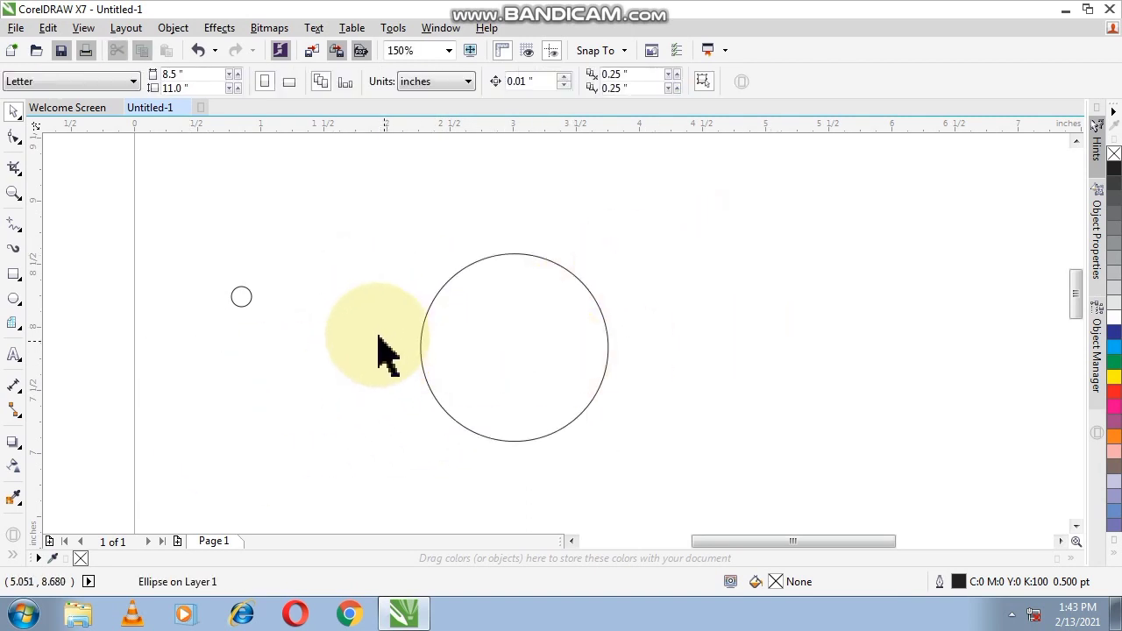
click(252, 304)
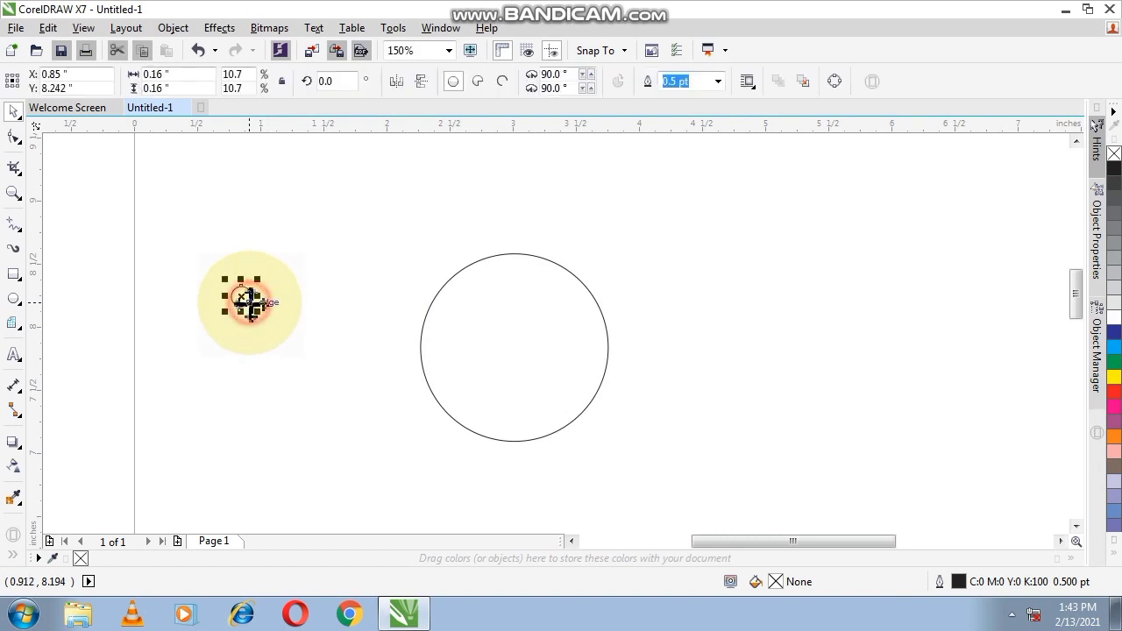
key(Delete)
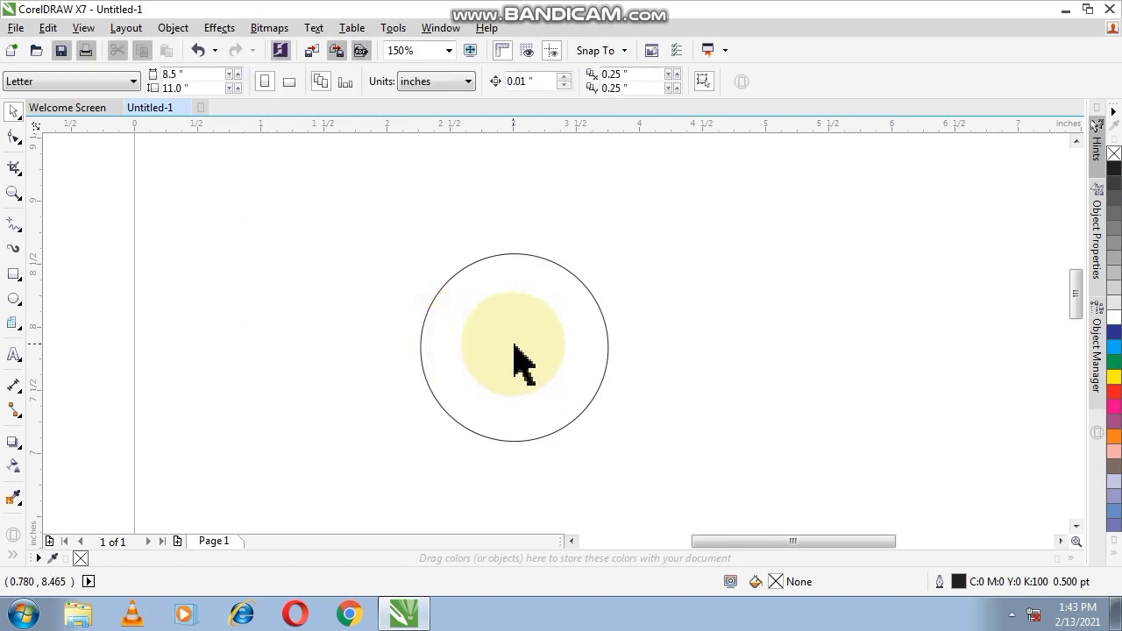
Step: Nudge the big circle up and right, then fill it dark blue
click(513, 343)
click(408, 255)
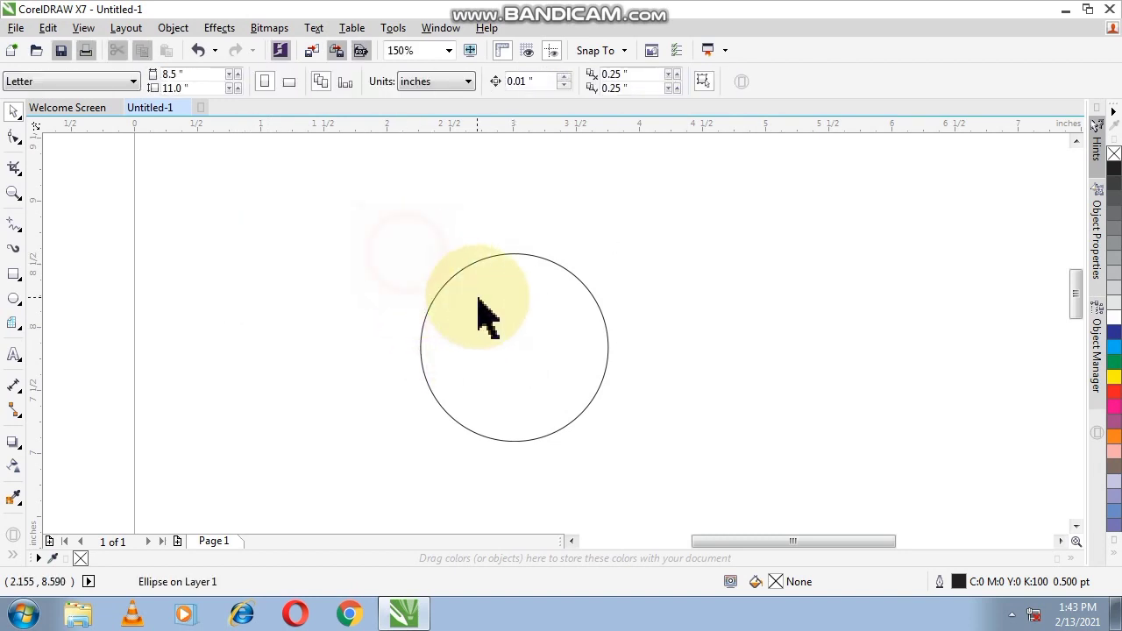
click(471, 296)
click(359, 256)
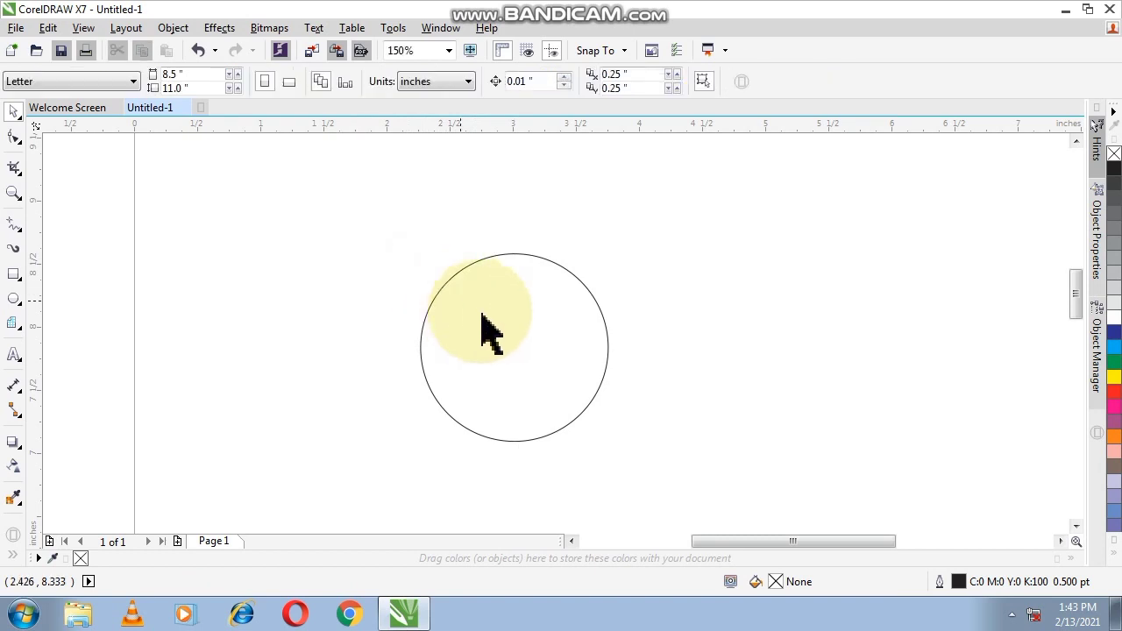
click(254, 338)
click(485, 392)
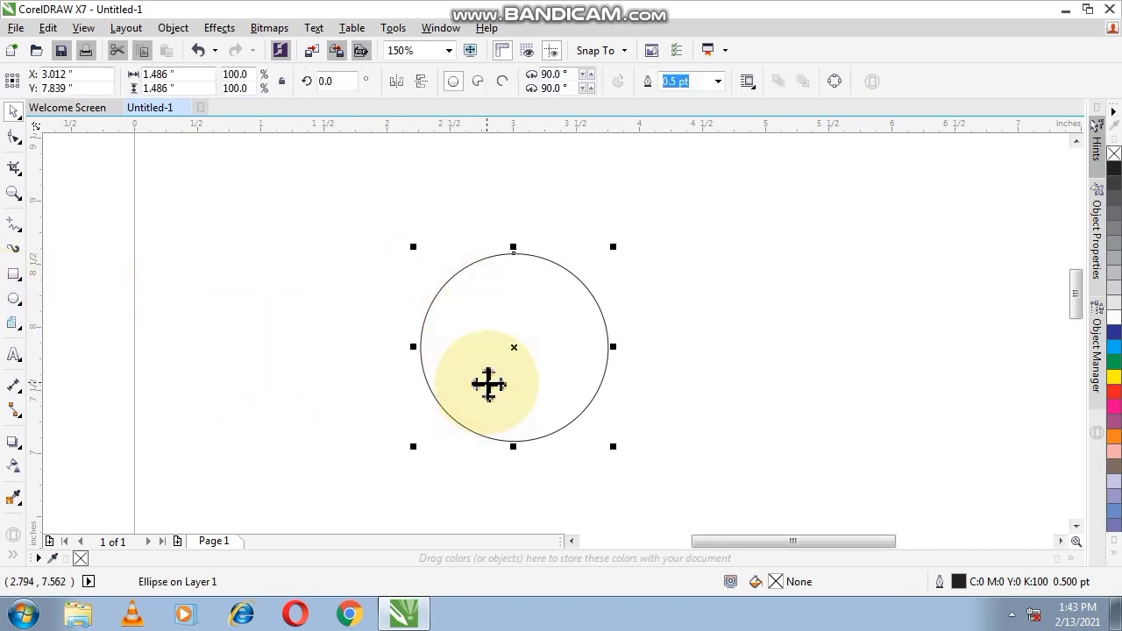
mouse_move(484, 392)
mouse_down()
mouse_move(499, 353)
mouse_move(498, 368)
mouse_up()
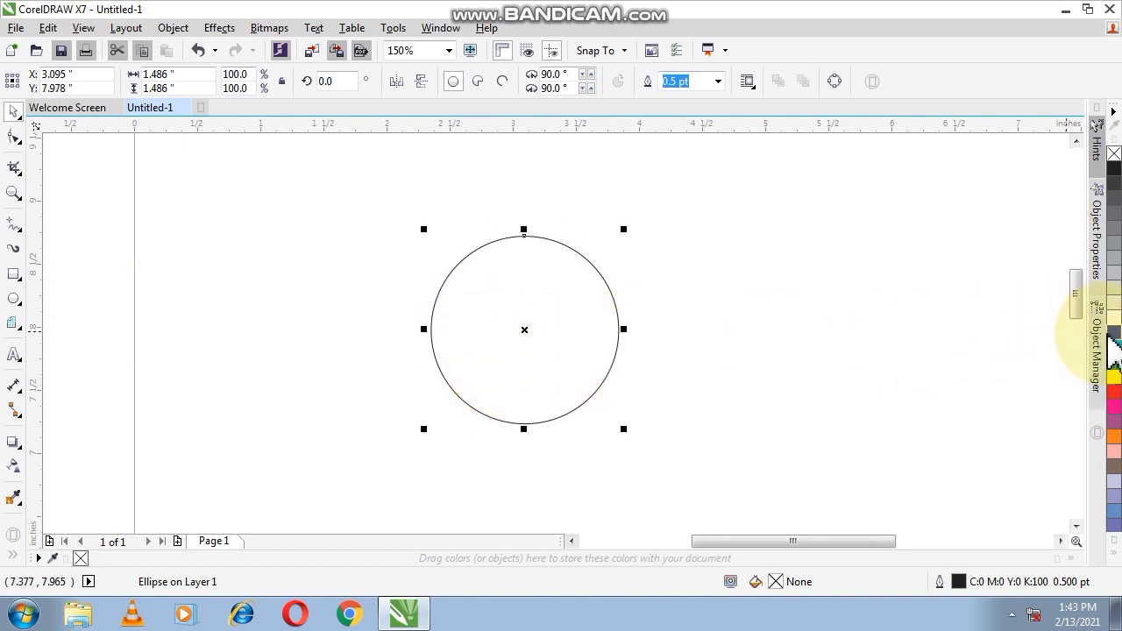
drag(1112, 338, 536, 301)
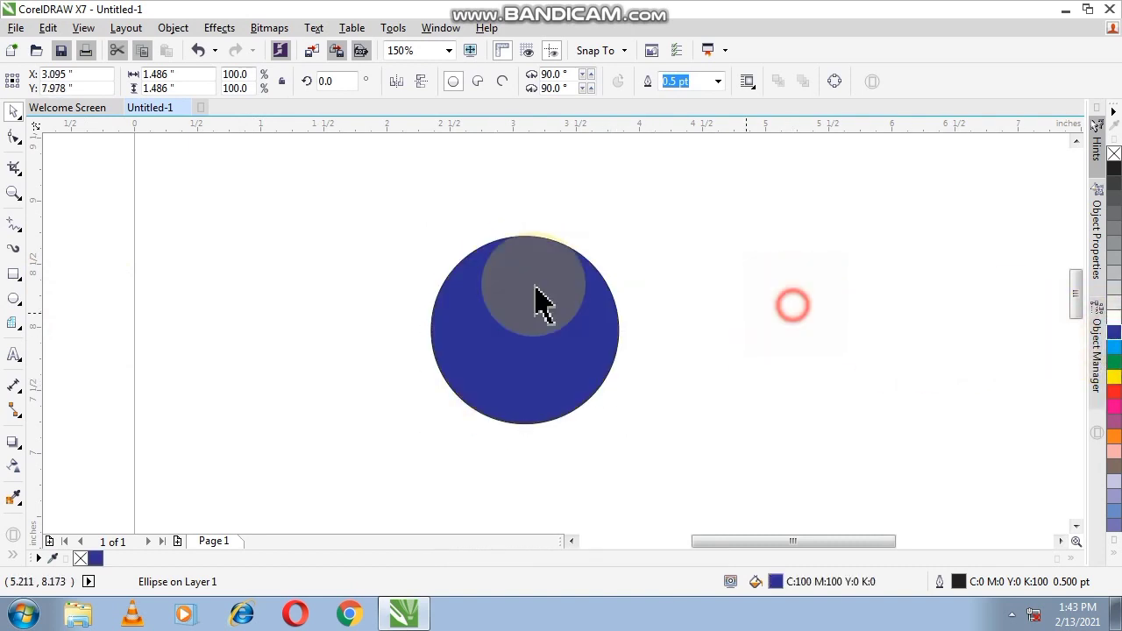
Step: Copy the blue circle to the left as a 47% cyan circle, with a red copy below
click(13, 299)
click(13, 111)
drag(498, 312, 291, 356)
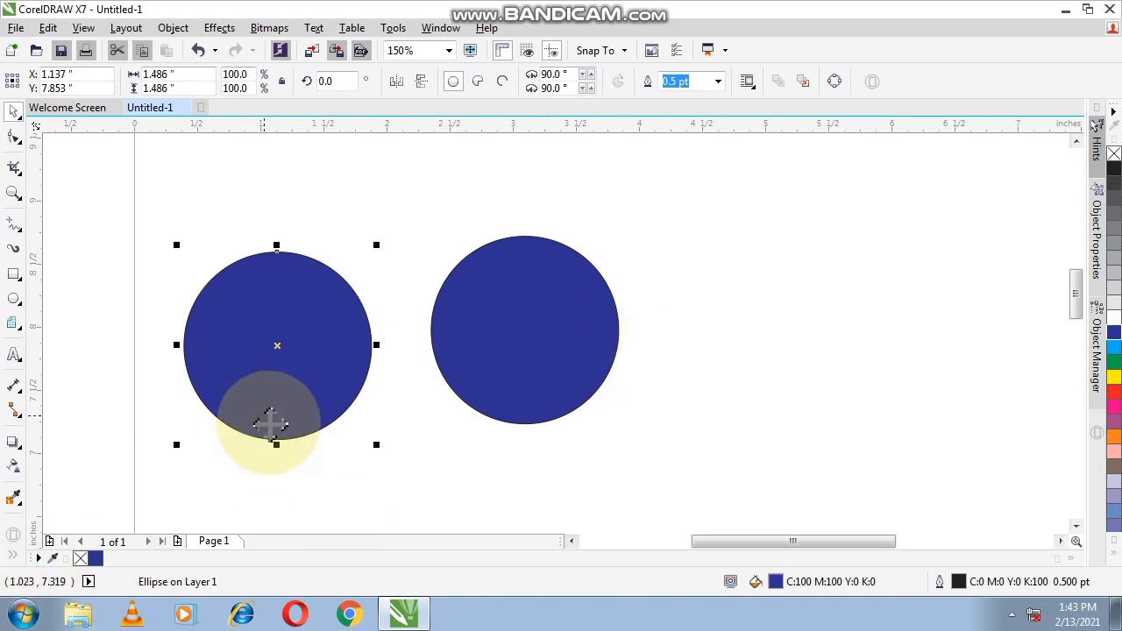
click(1114, 349)
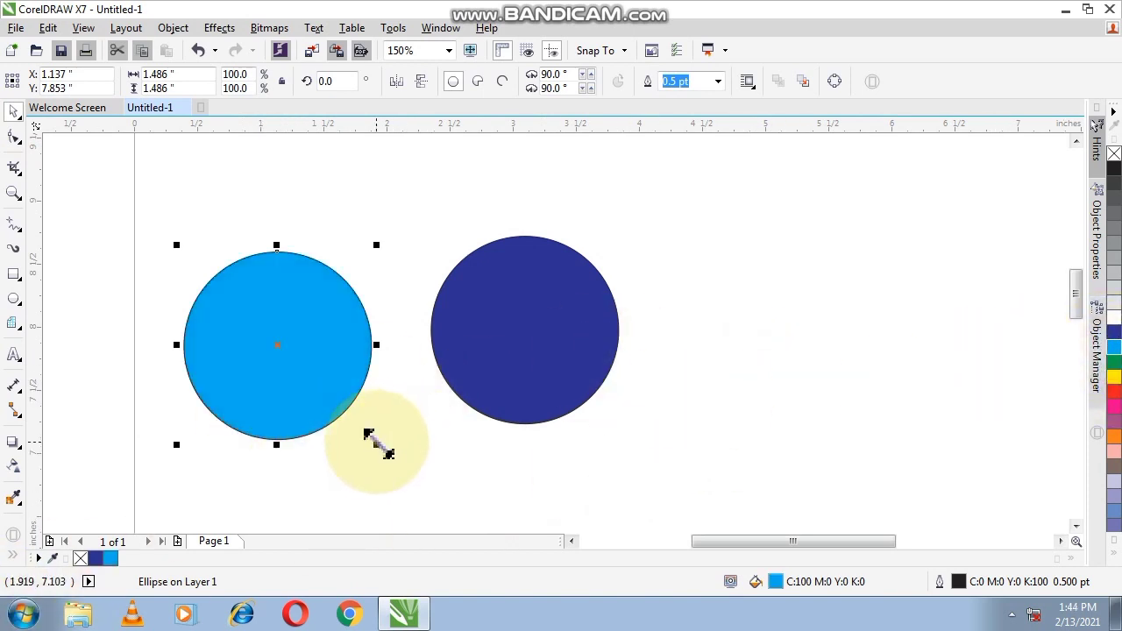
drag(368, 435, 263, 330)
mouse_move(229, 284)
mouse_down()
mouse_move(276, 312)
mouse_move(247, 454)
mouse_up()
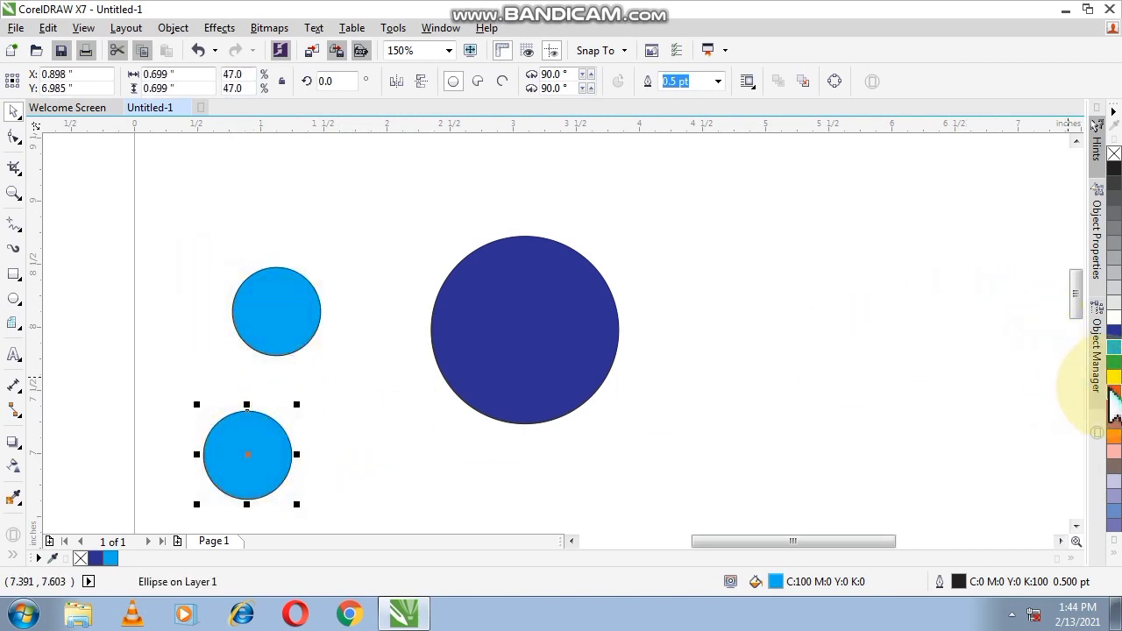
click(1114, 391)
Step: PowerClip the cyan circle inside the dark blue circle
click(500, 493)
click(301, 316)
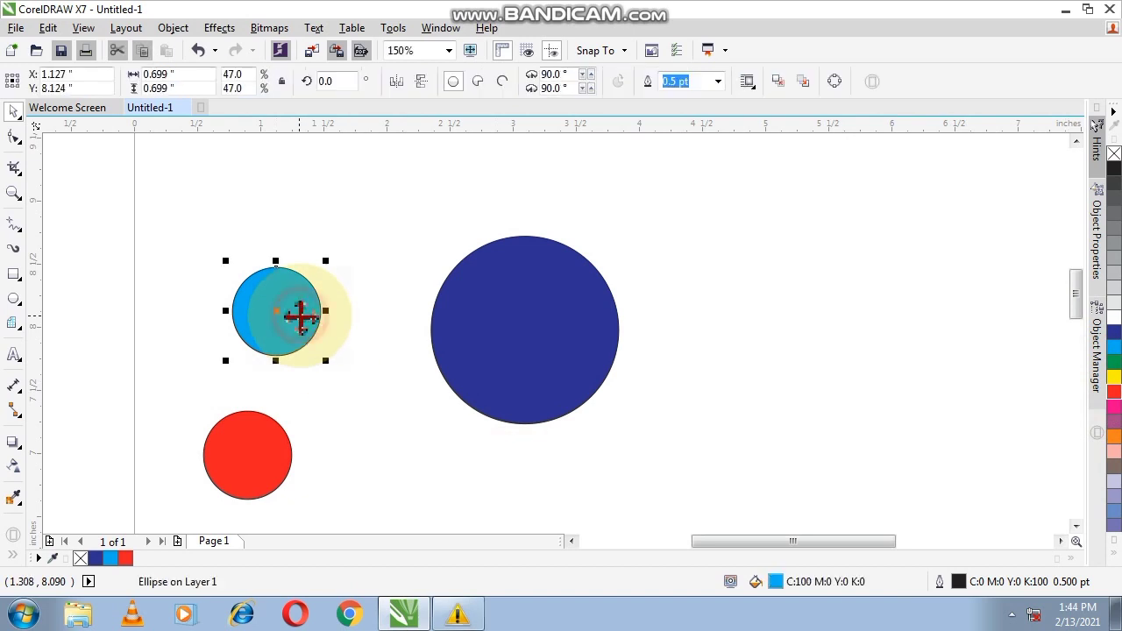
right_click(301, 316)
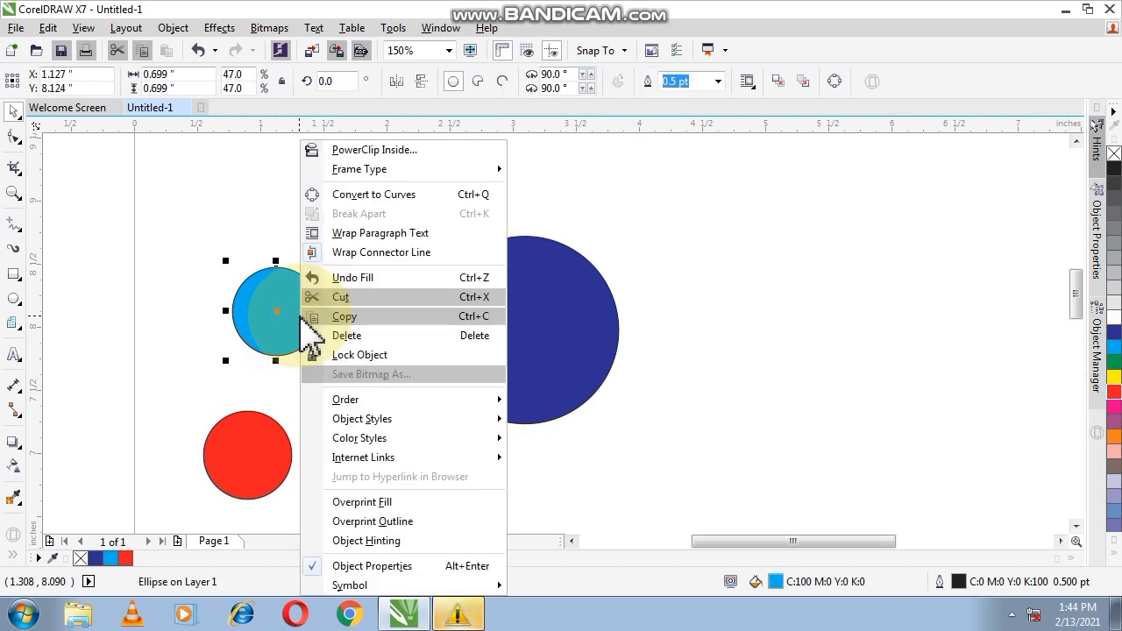
click(368, 150)
click(486, 310)
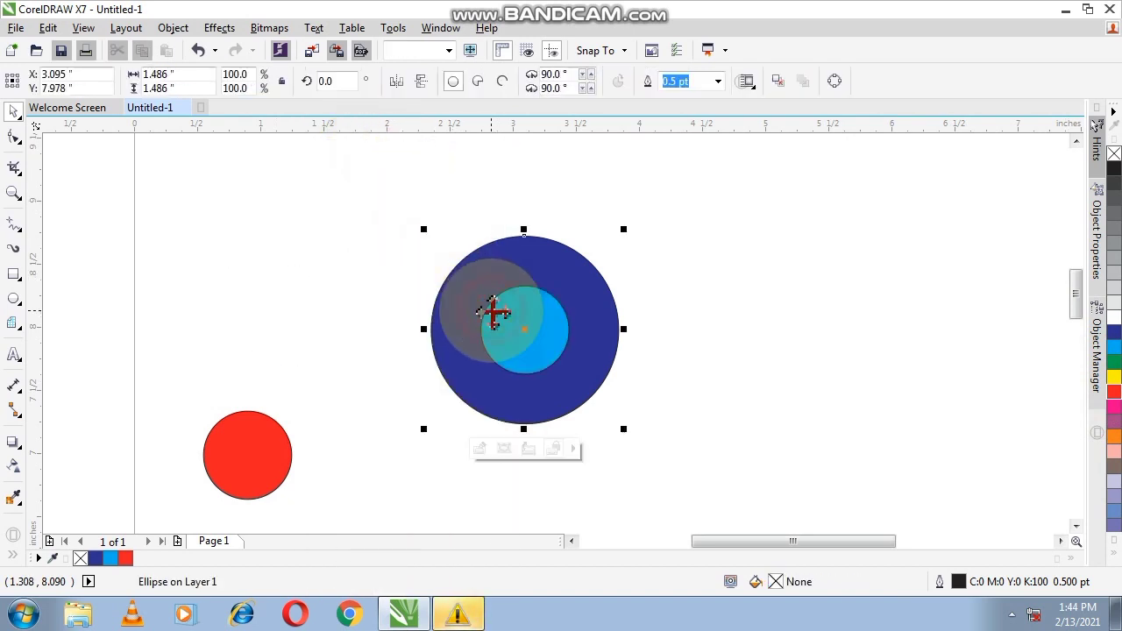
click(313, 290)
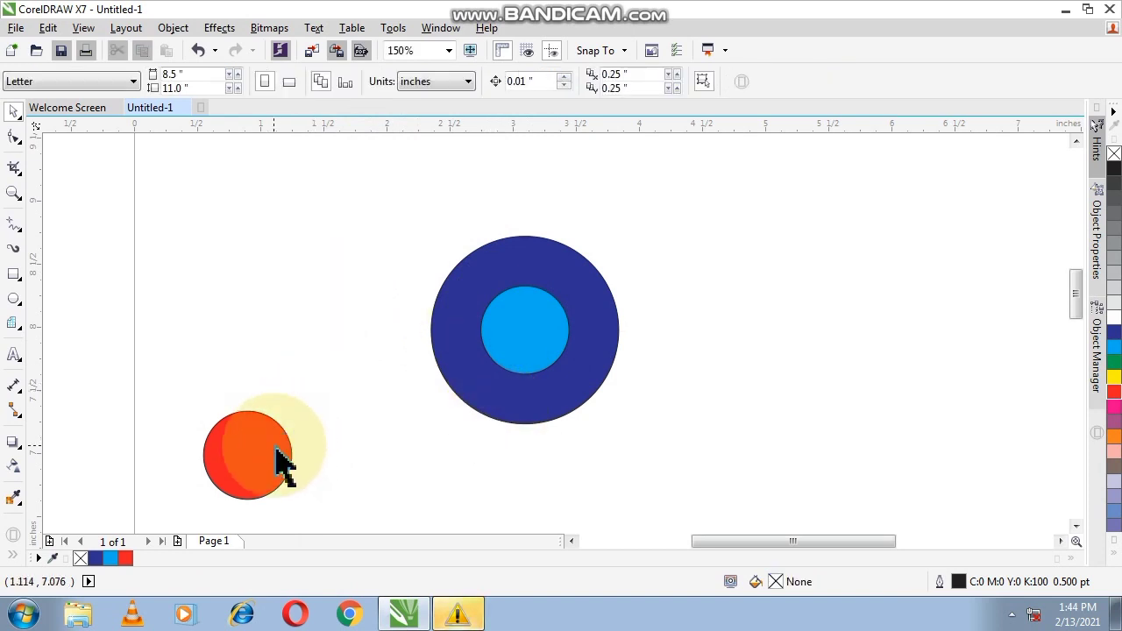
Step: Nudge the red circle around, opening and dismissing its context menu twice
click(375, 366)
drag(375, 367, 375, 395)
right_click(374, 399)
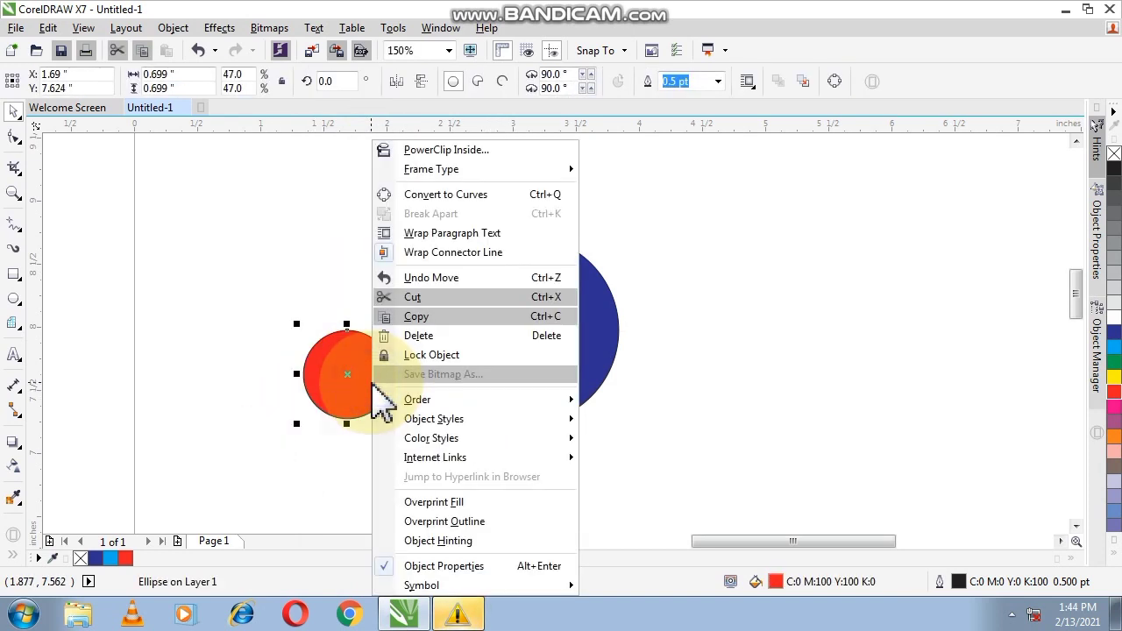
click(178, 235)
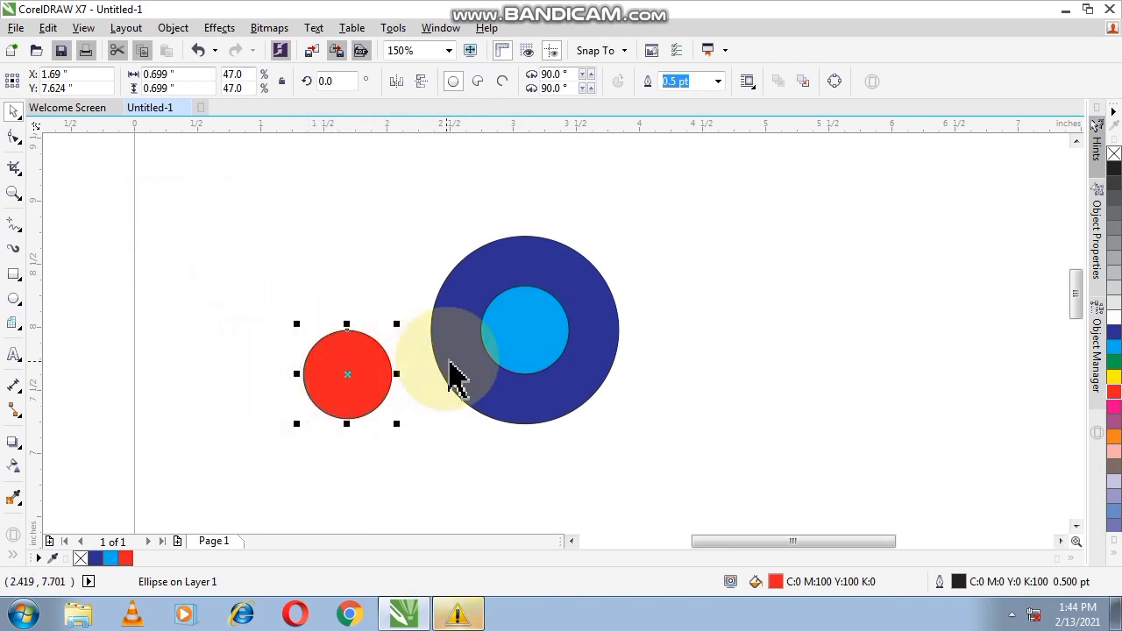
drag(357, 374, 370, 409)
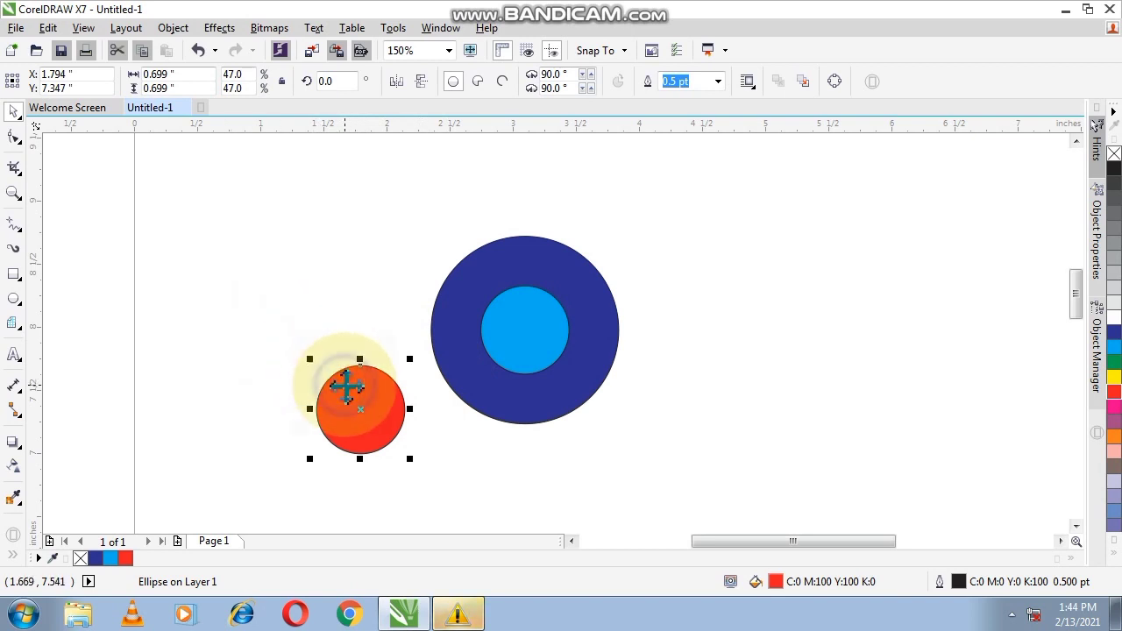
right_click(346, 385)
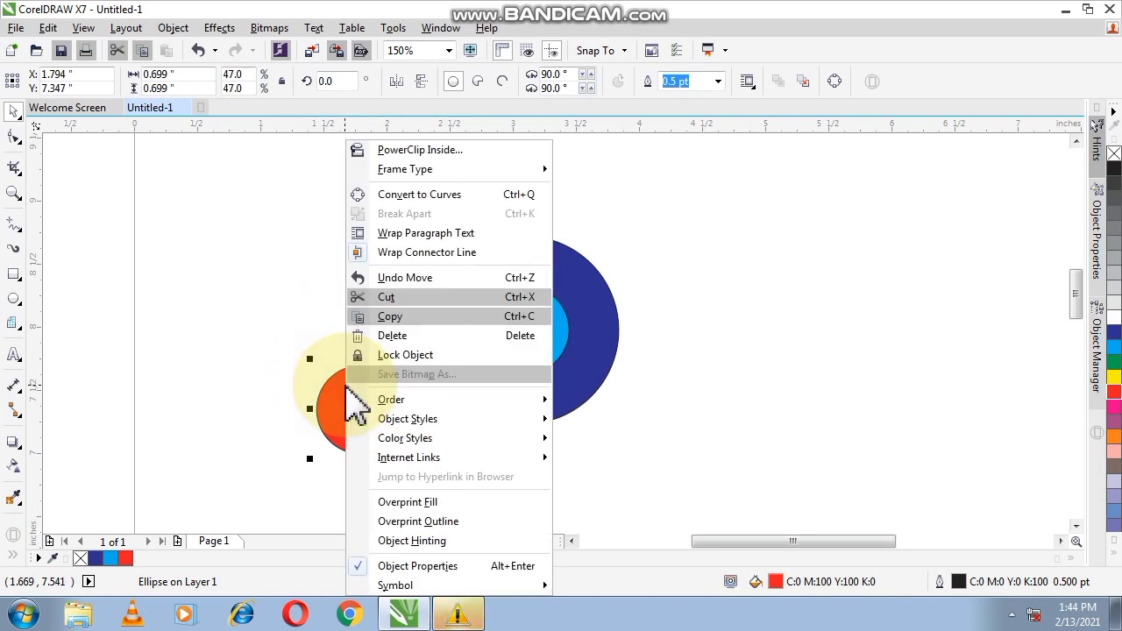
click(401, 300)
Step: Reposition the red circle toward the lower left of the page
click(274, 300)
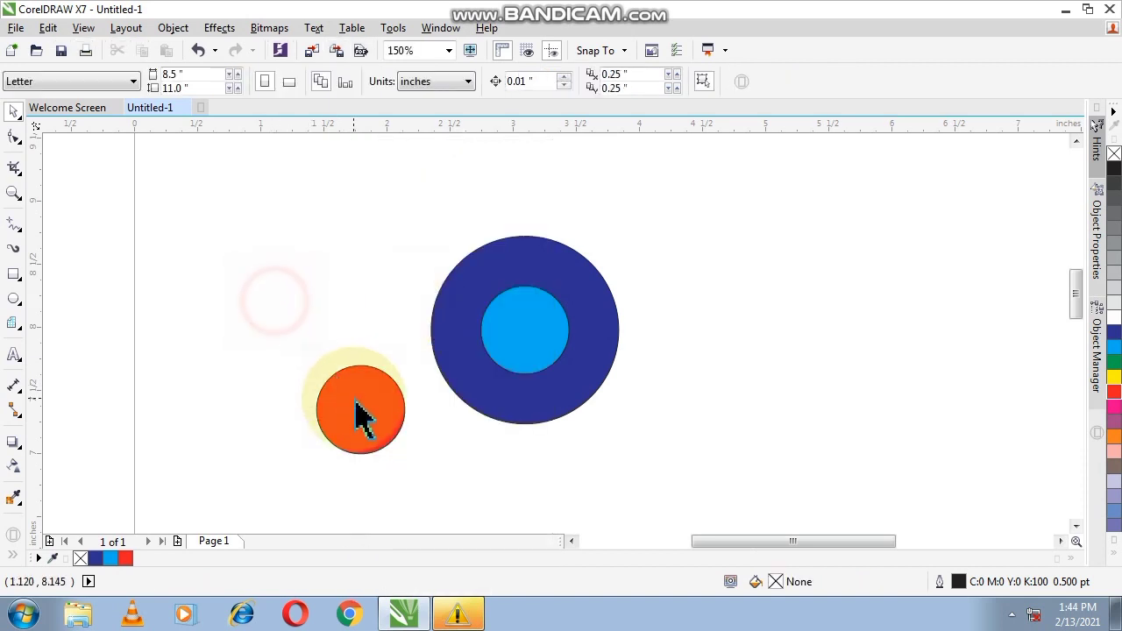
click(359, 405)
drag(358, 401, 268, 347)
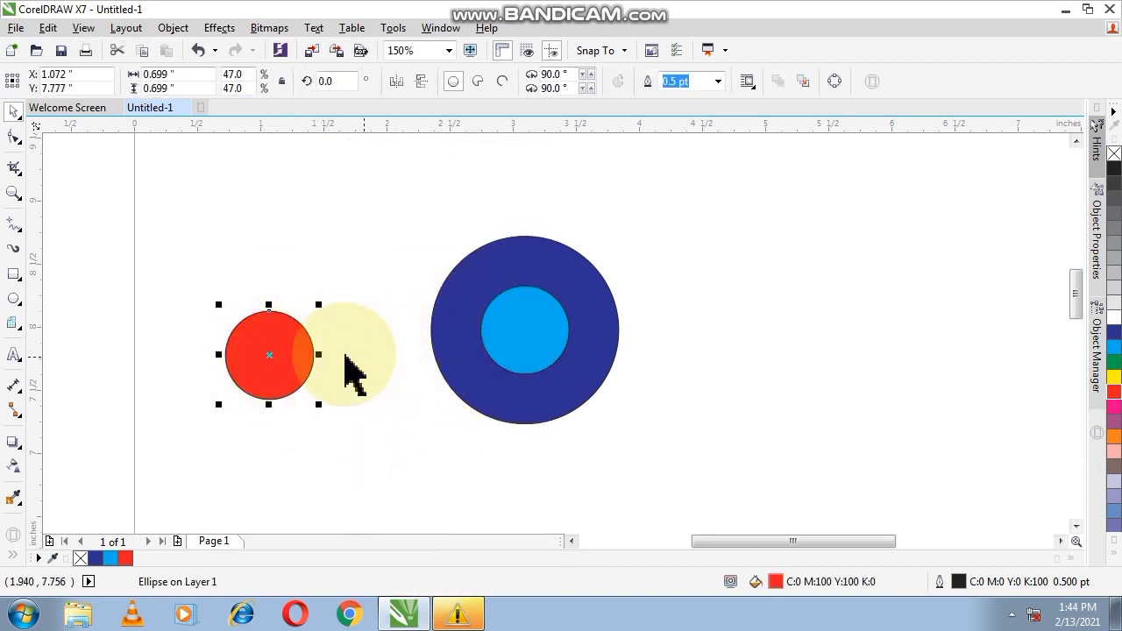
mouse_move(295, 370)
mouse_down()
mouse_move(264, 421)
mouse_move(242, 423)
mouse_up()
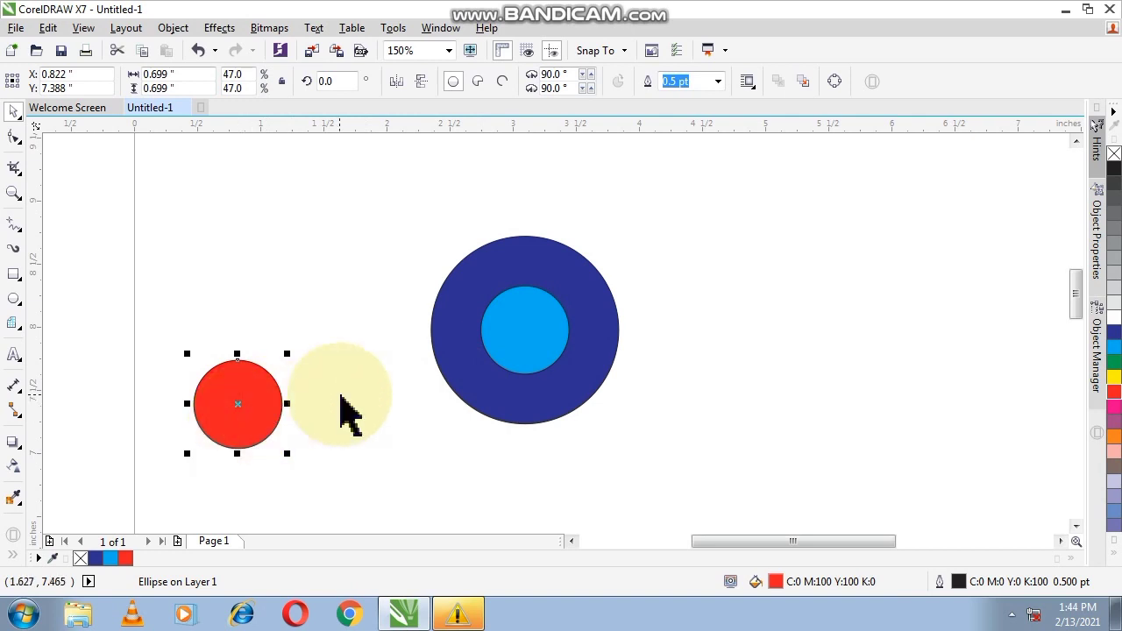
click(333, 399)
click(242, 434)
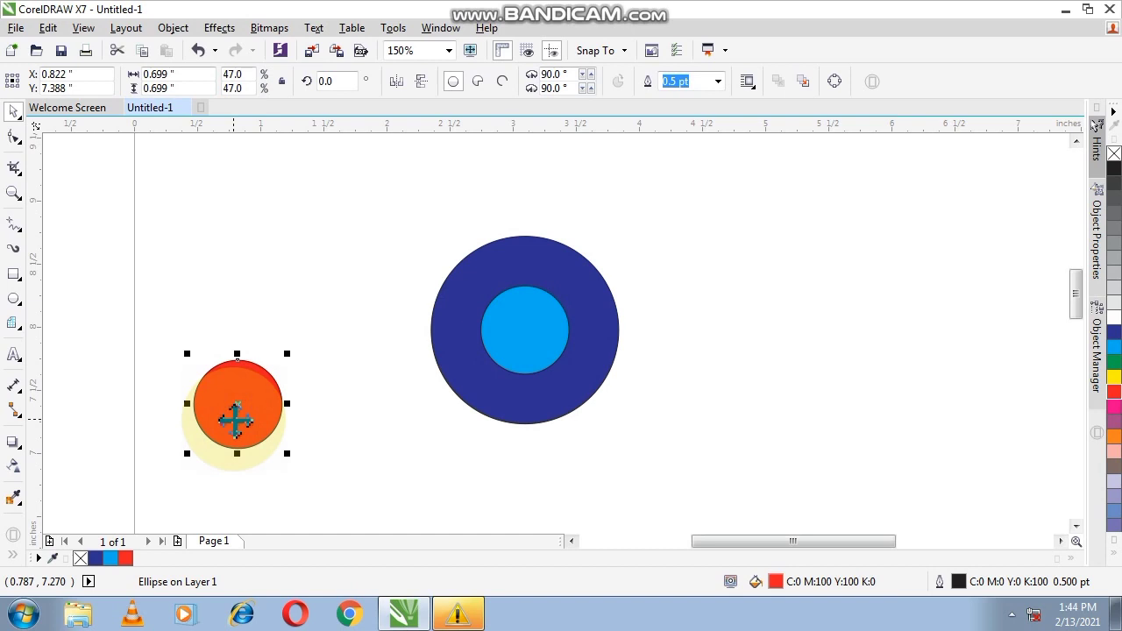
Step: Drag the red circle onto the dark blue circle and PowerClip it inside
drag(249, 421, 370, 396)
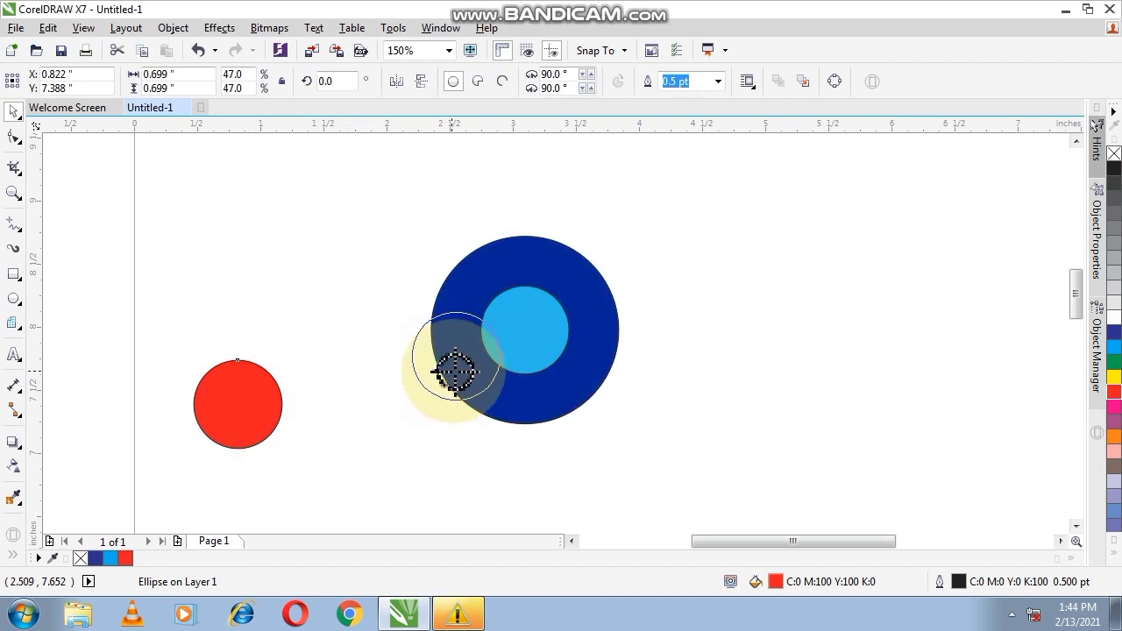
drag(370, 395, 476, 366)
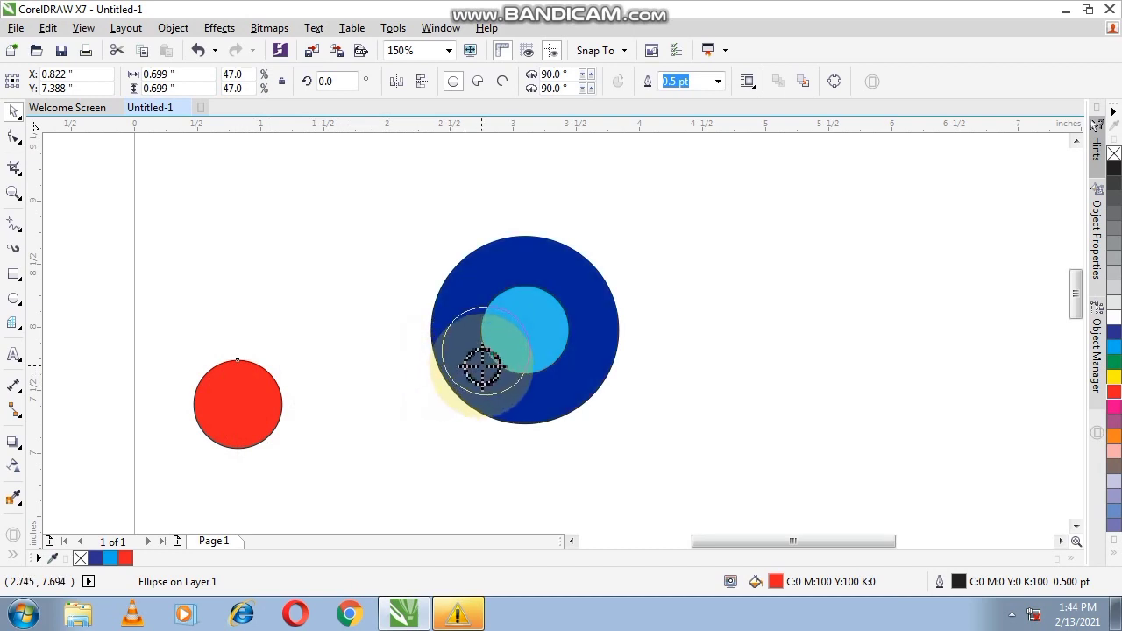
drag(482, 366, 483, 369)
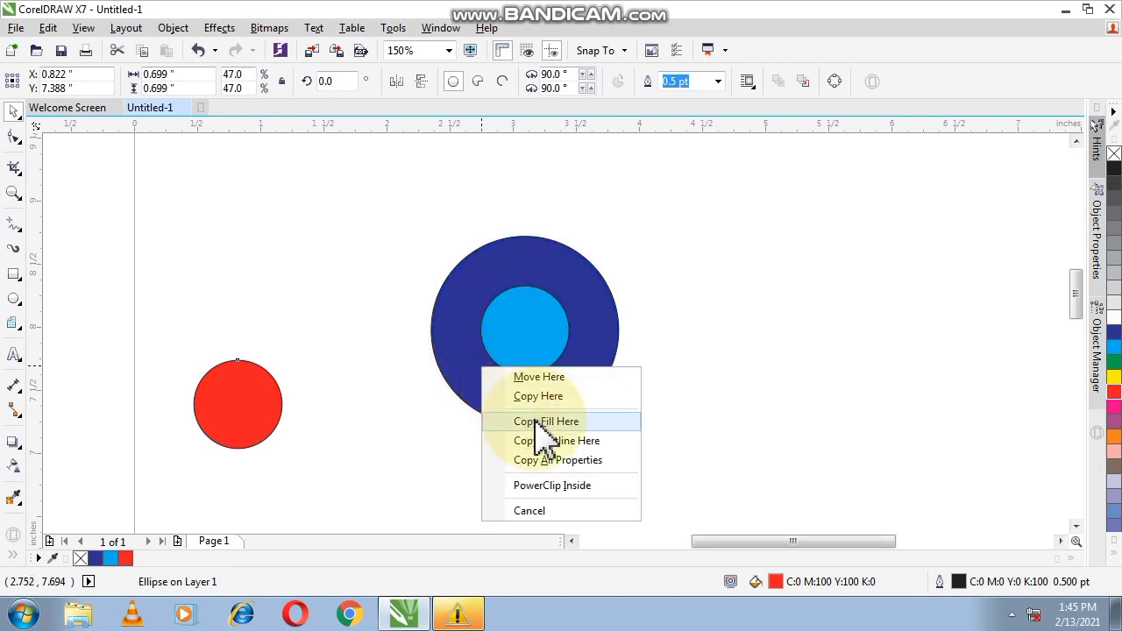
click(561, 487)
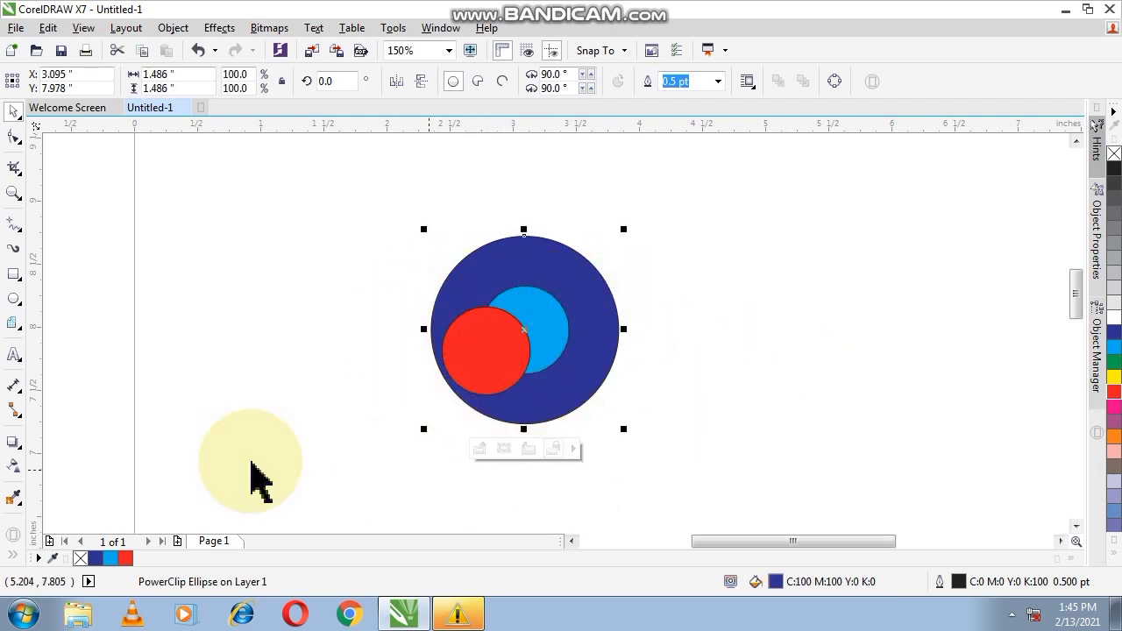
click(262, 246)
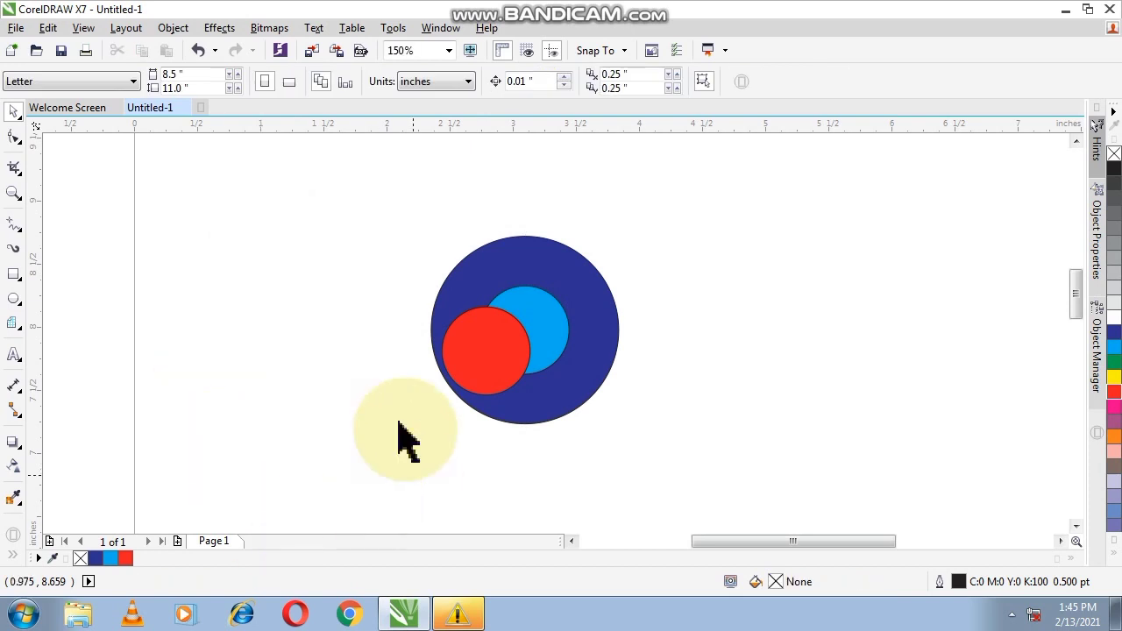
click(477, 343)
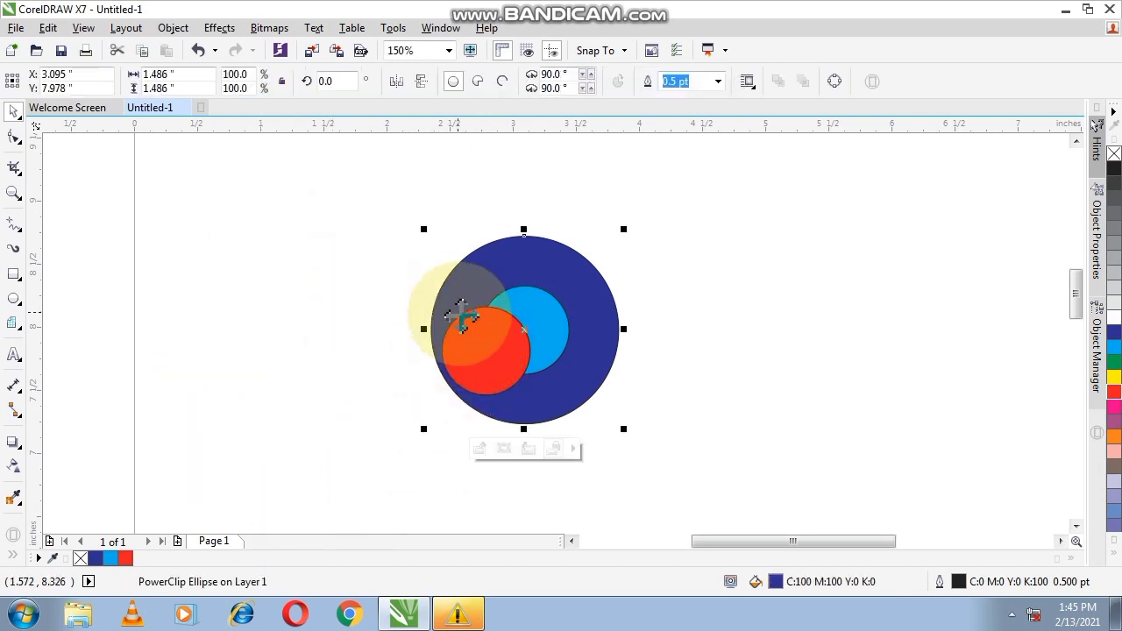
Step: Enter and exit PowerClip contents editing on the dark blue circle
right_click(474, 323)
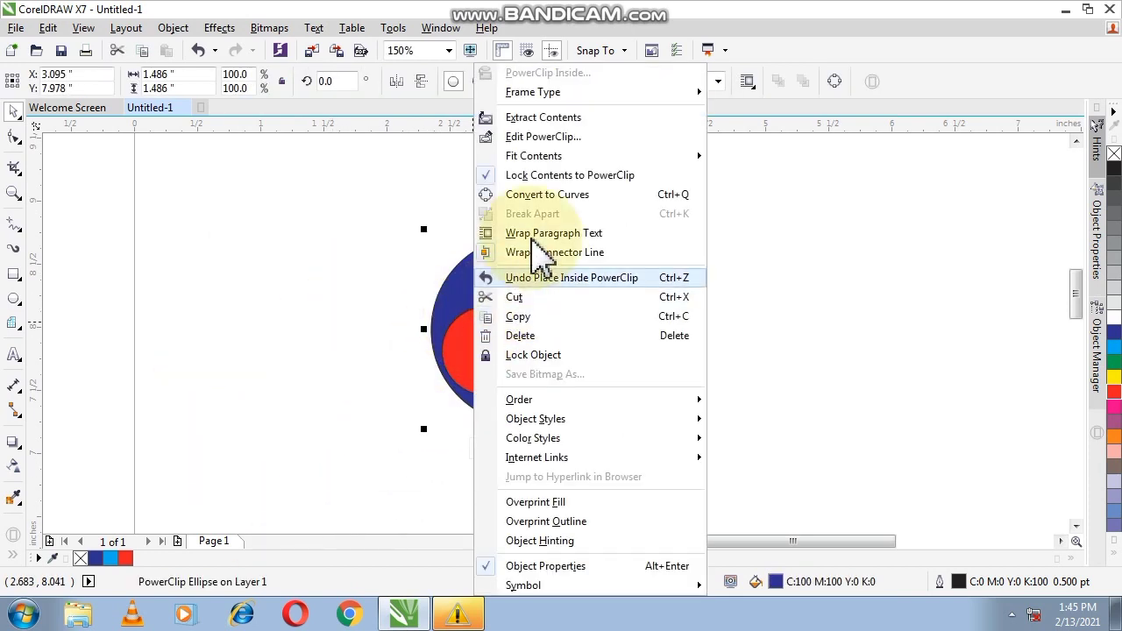
click(526, 138)
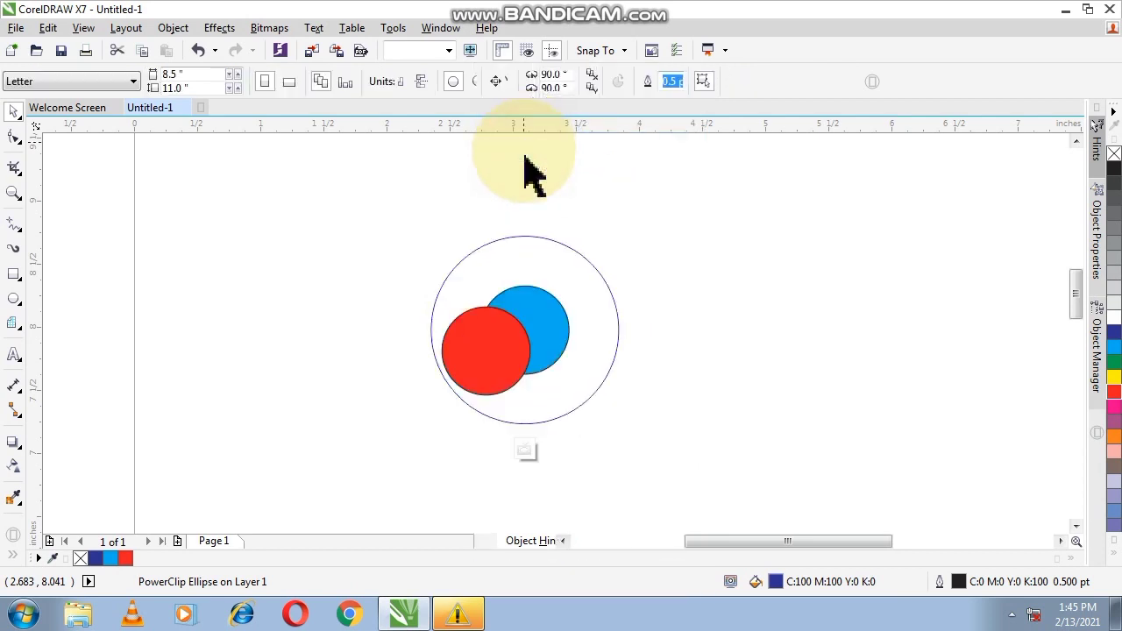
click(528, 449)
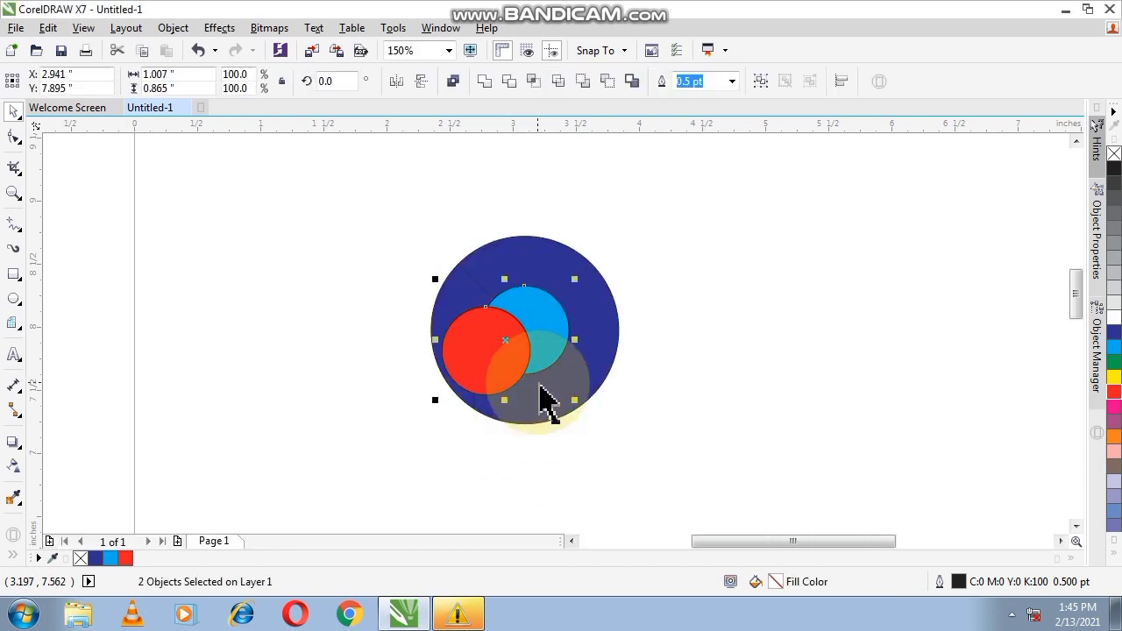
right_click(535, 379)
click(639, 135)
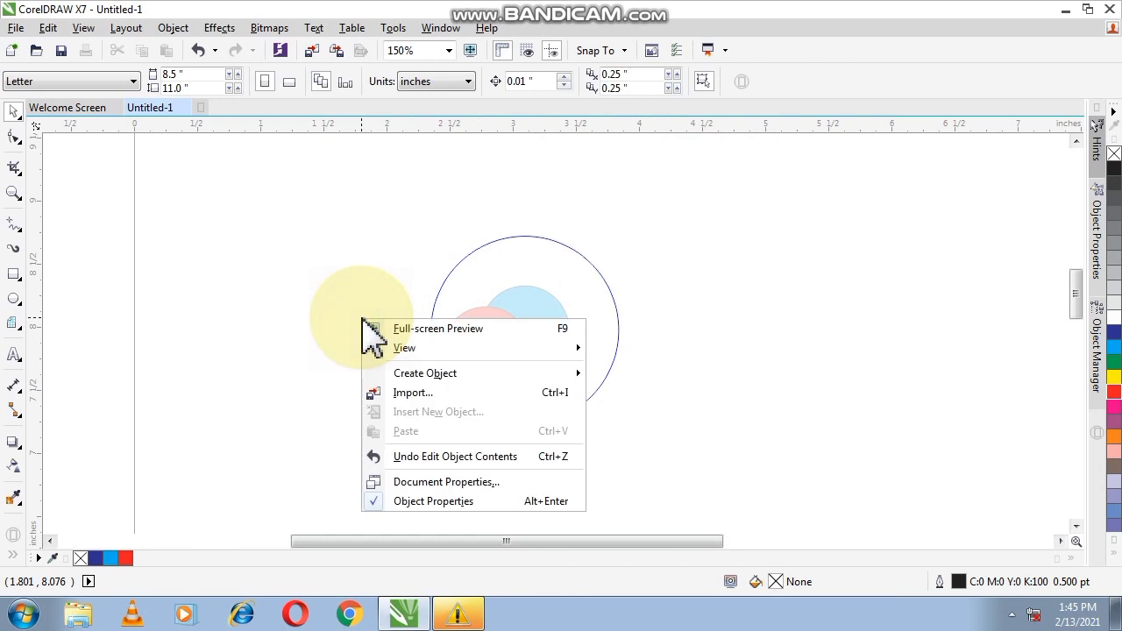
click(317, 279)
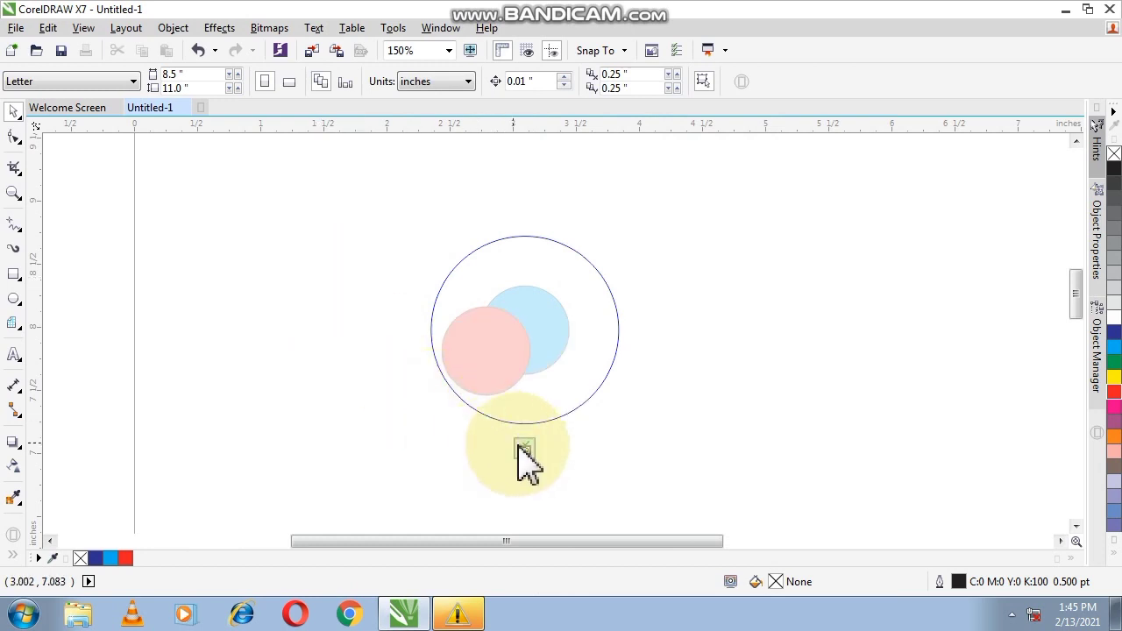
click(373, 421)
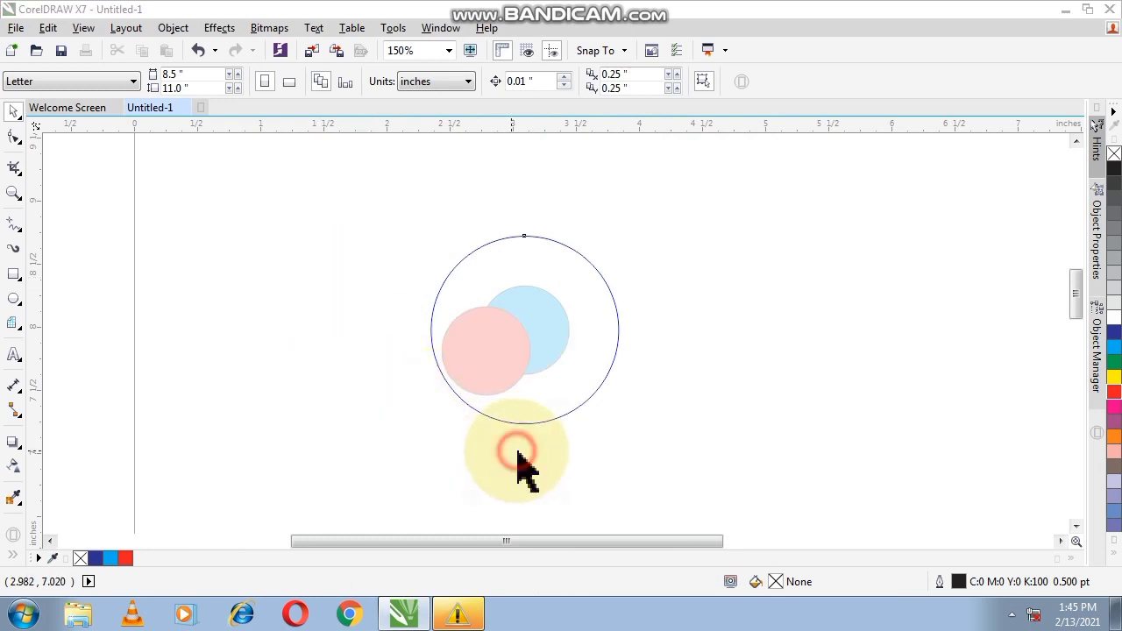
click(401, 376)
Step: Shift the red circle's position inside the dark blue PowerClip
ctrl+click(501, 388)
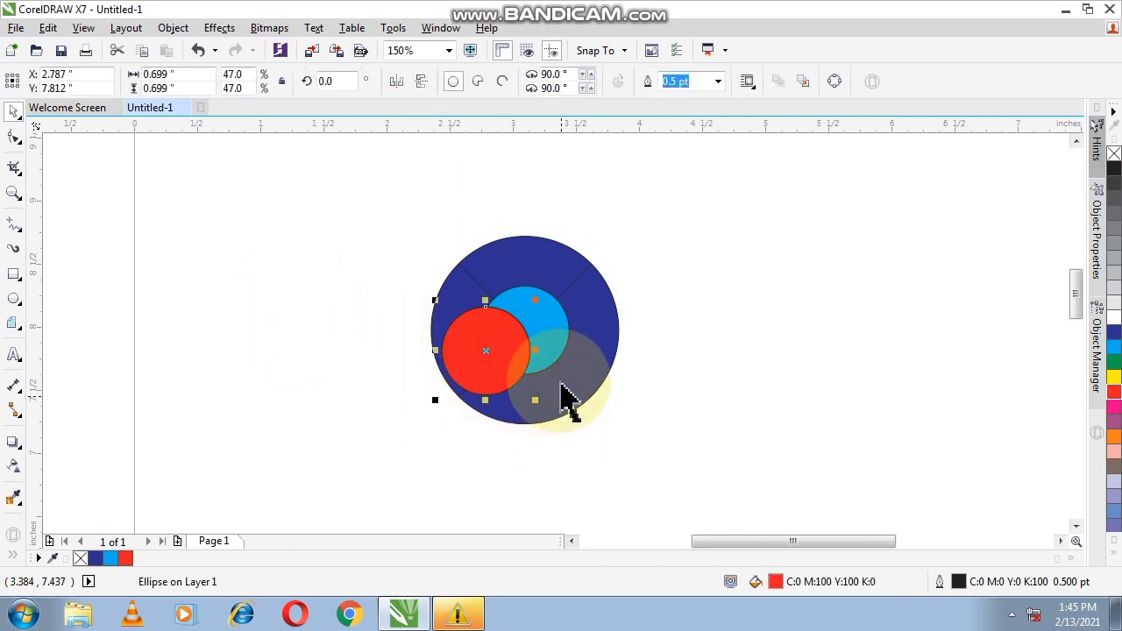
mouse_move(566, 399)
mouse_down()
mouse_move(555, 356)
mouse_move(491, 372)
mouse_up()
click(326, 272)
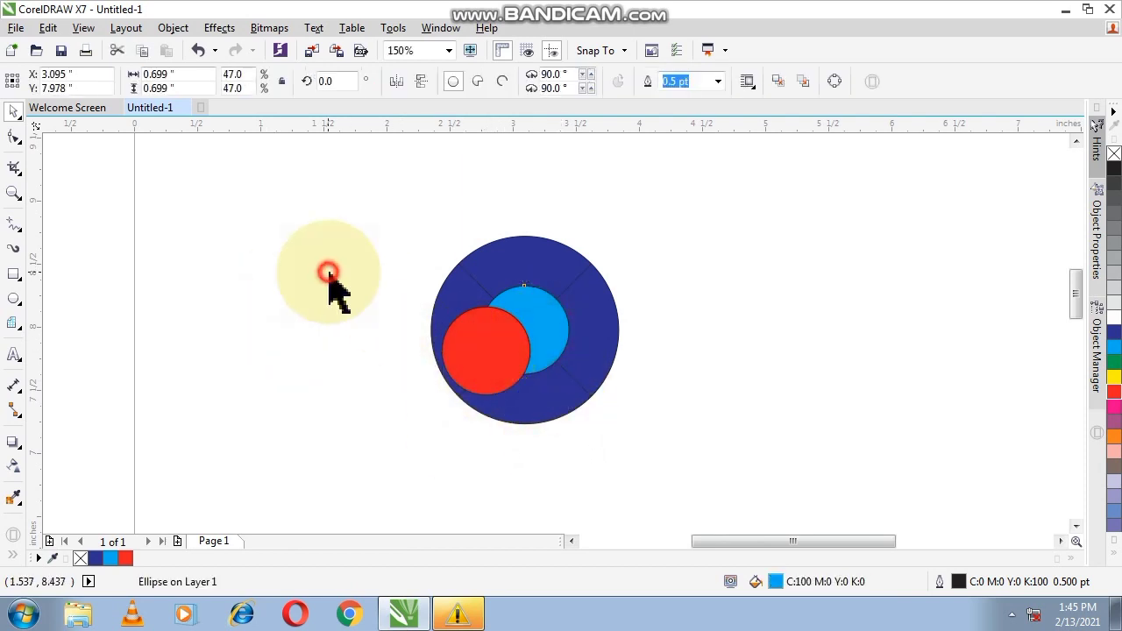
click(488, 275)
click(271, 197)
drag(421, 375, 471, 364)
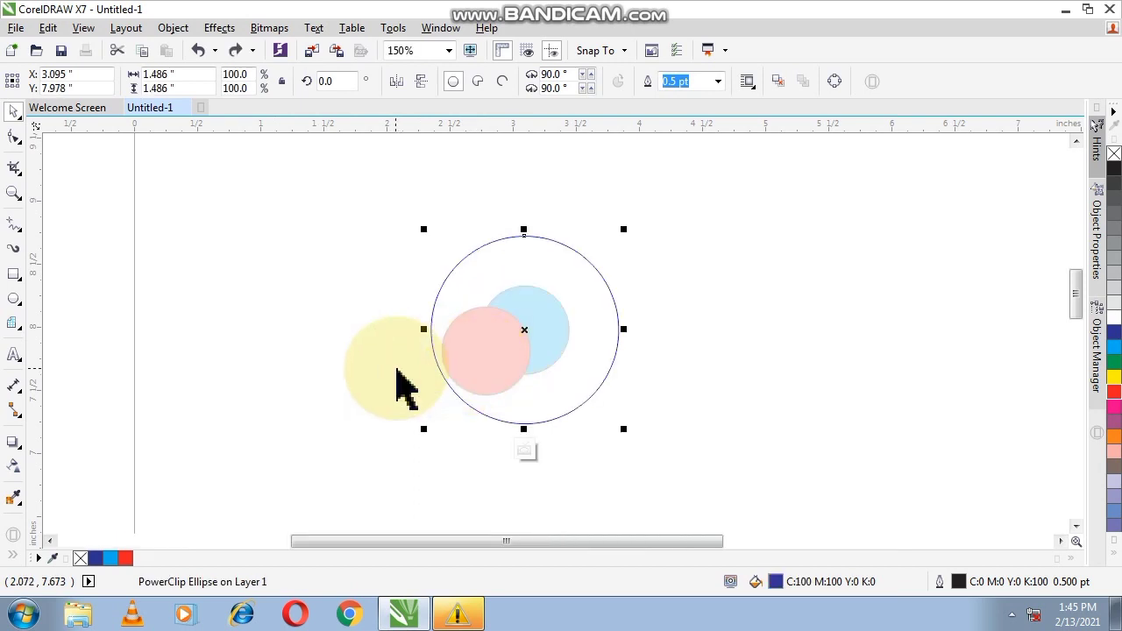
click(359, 370)
mouse_move(486, 452)
mouse_down()
mouse_move(526, 454)
mouse_move(389, 454)
mouse_up()
mouse_move(526, 395)
mouse_down()
mouse_move(556, 331)
mouse_move(504, 345)
mouse_up()
shift+click(554, 335)
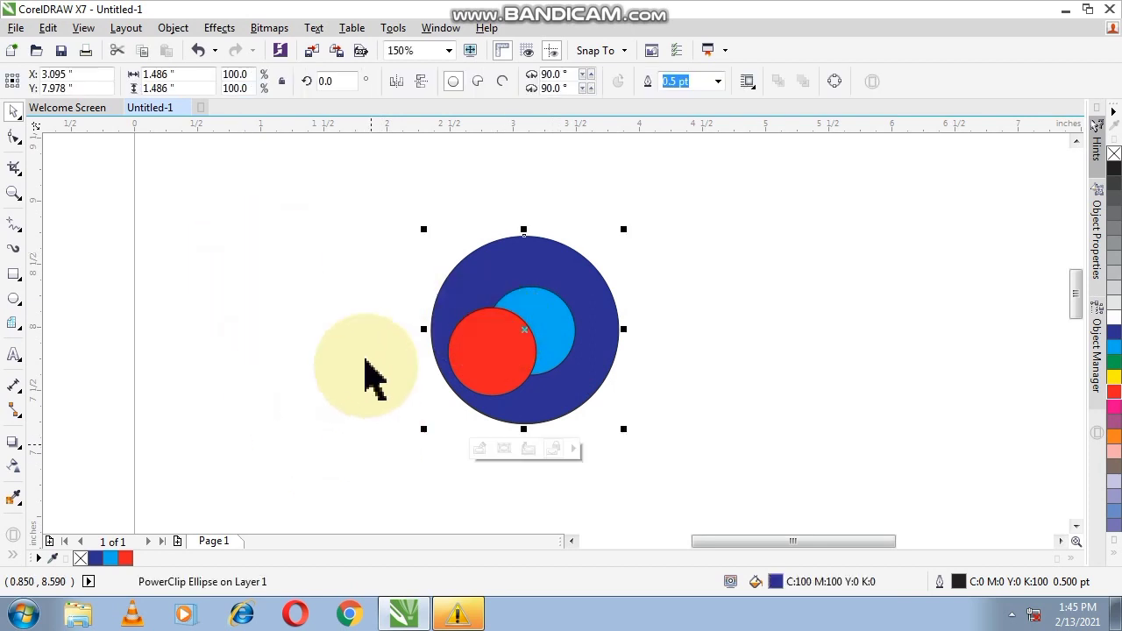
Step: Adjust the clipped circles and reopen, then close, the PowerClip contents
click(226, 342)
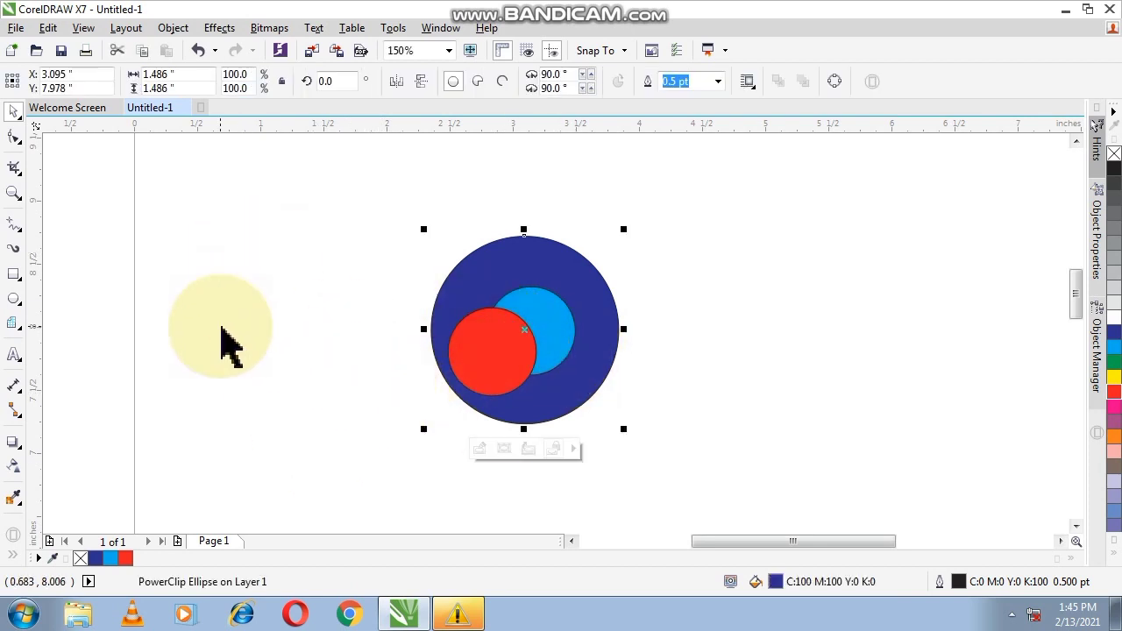
drag(495, 333, 500, 358)
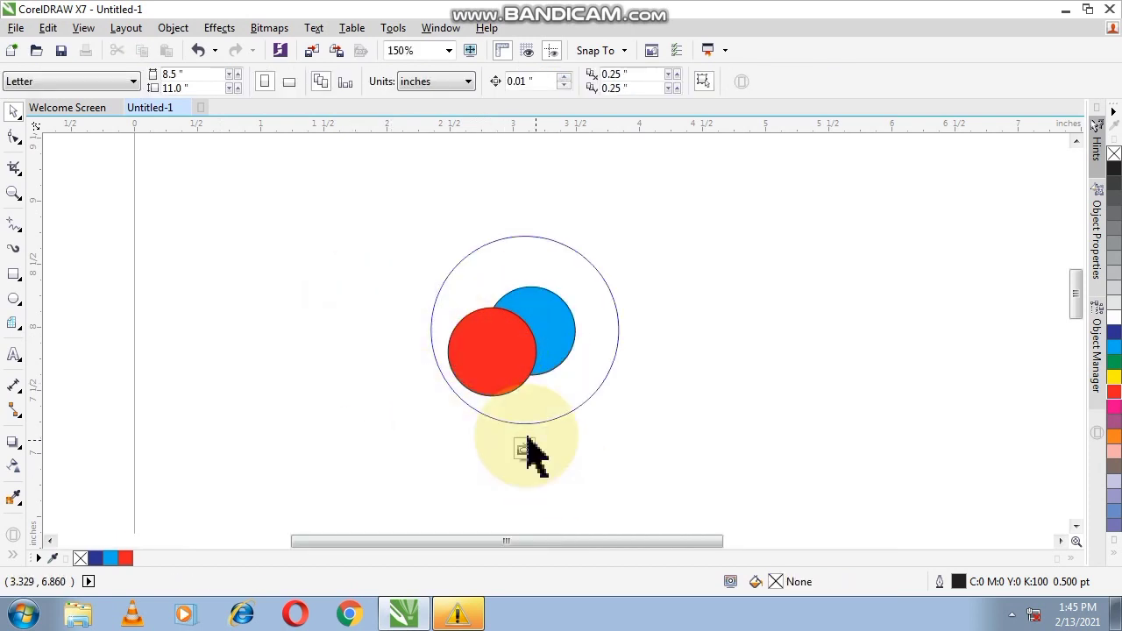
drag(439, 439, 518, 349)
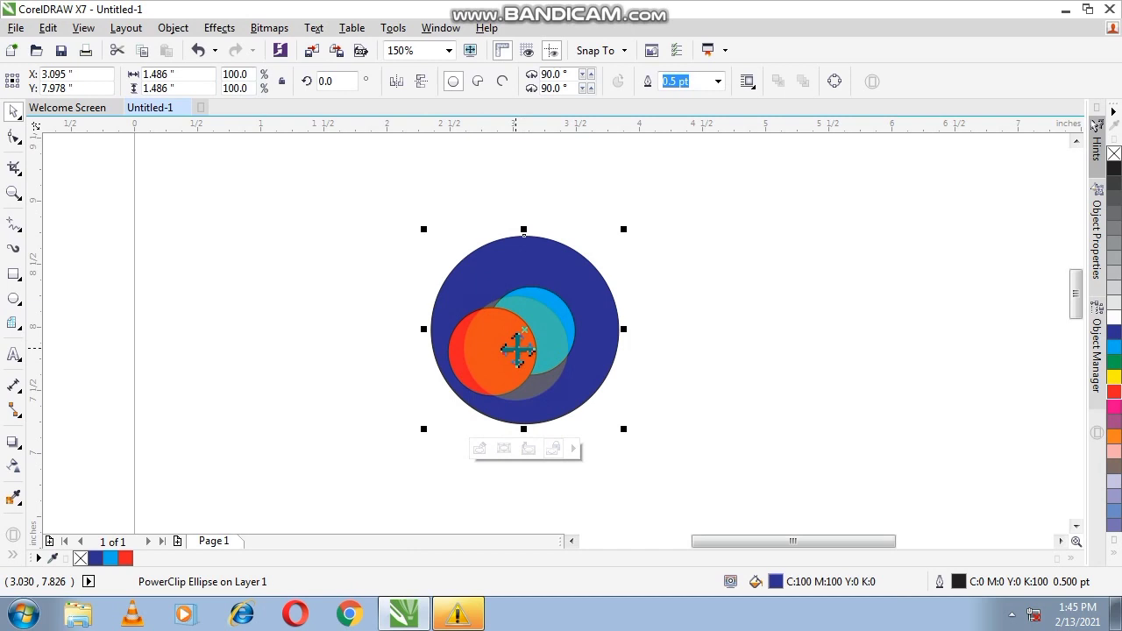
double_click(517, 355)
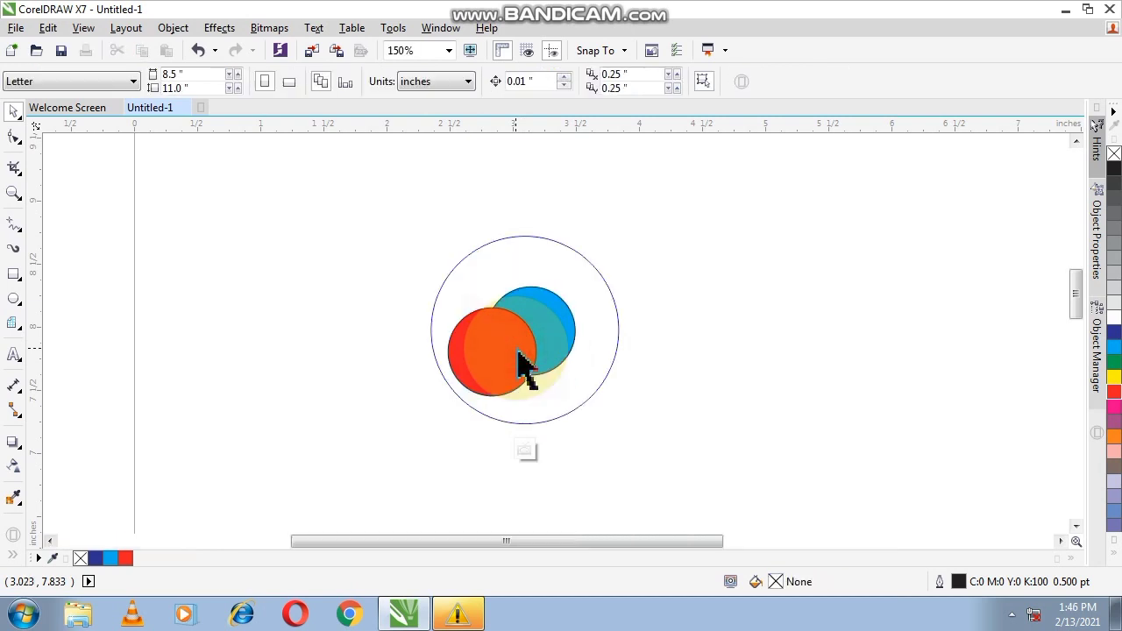
click(524, 450)
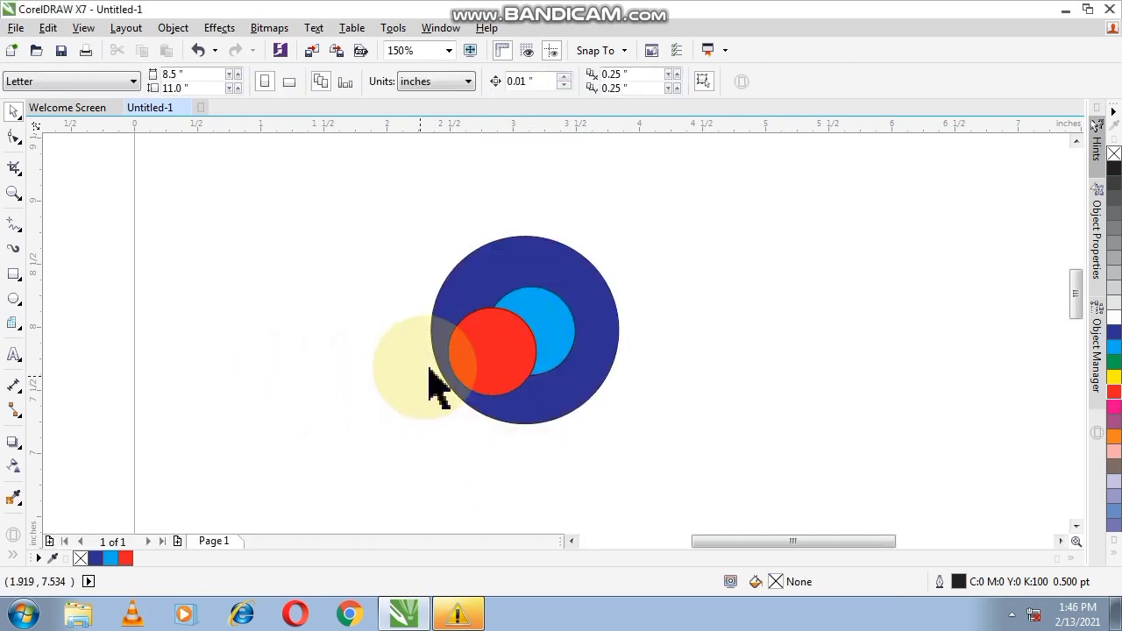
drag(435, 386, 500, 361)
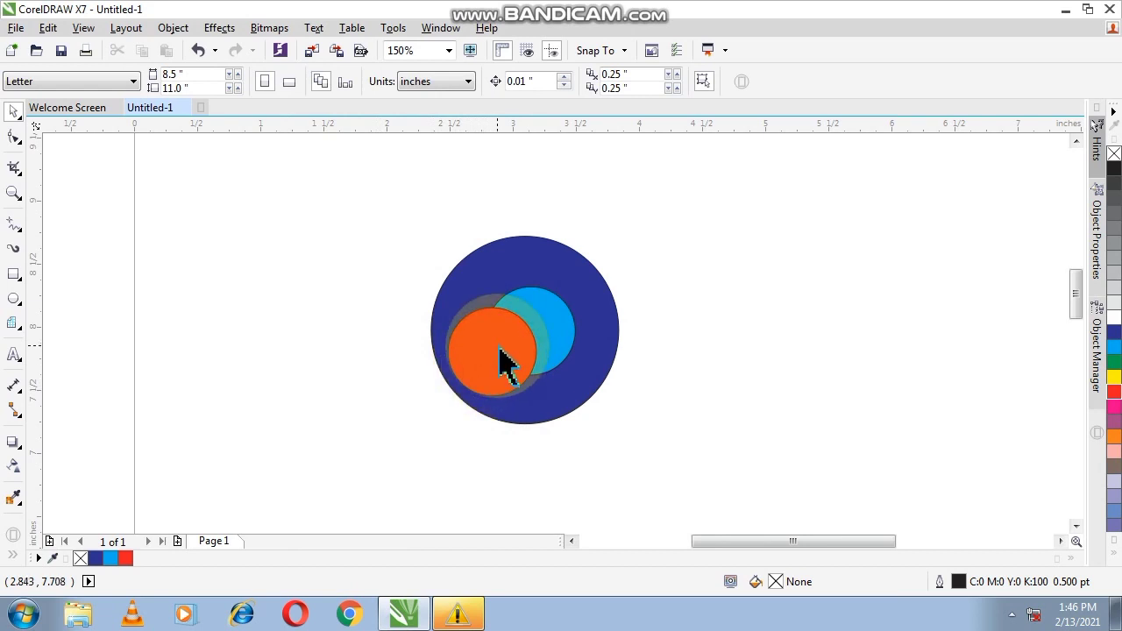
click(500, 362)
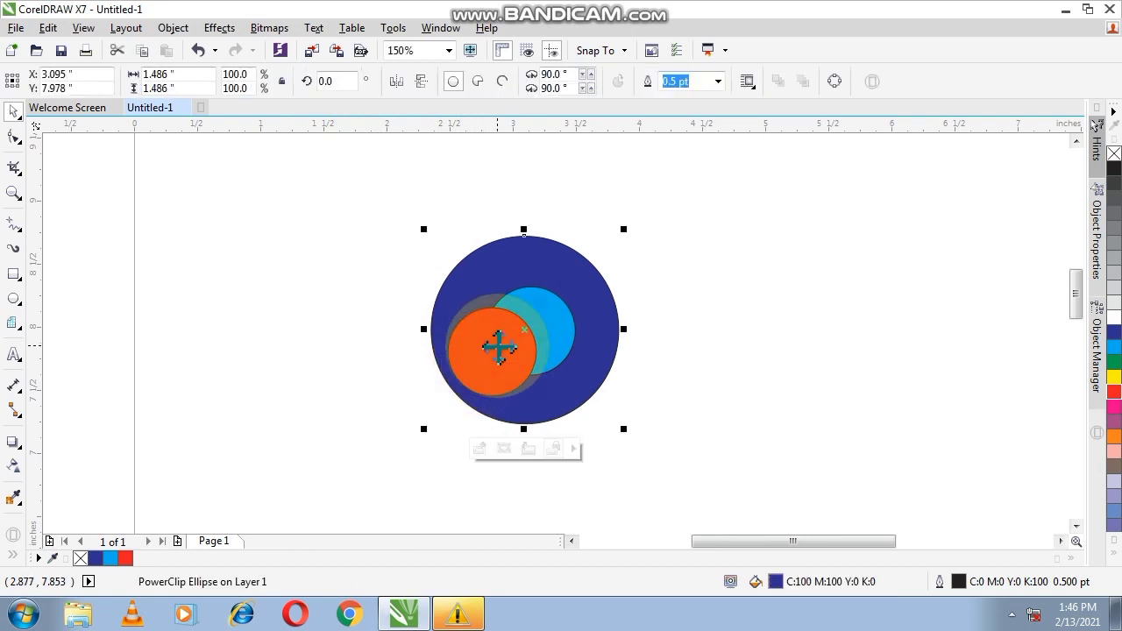
Step: Move the cyan circle toward the upper right inside the clip and select the whole group
double_click(501, 355)
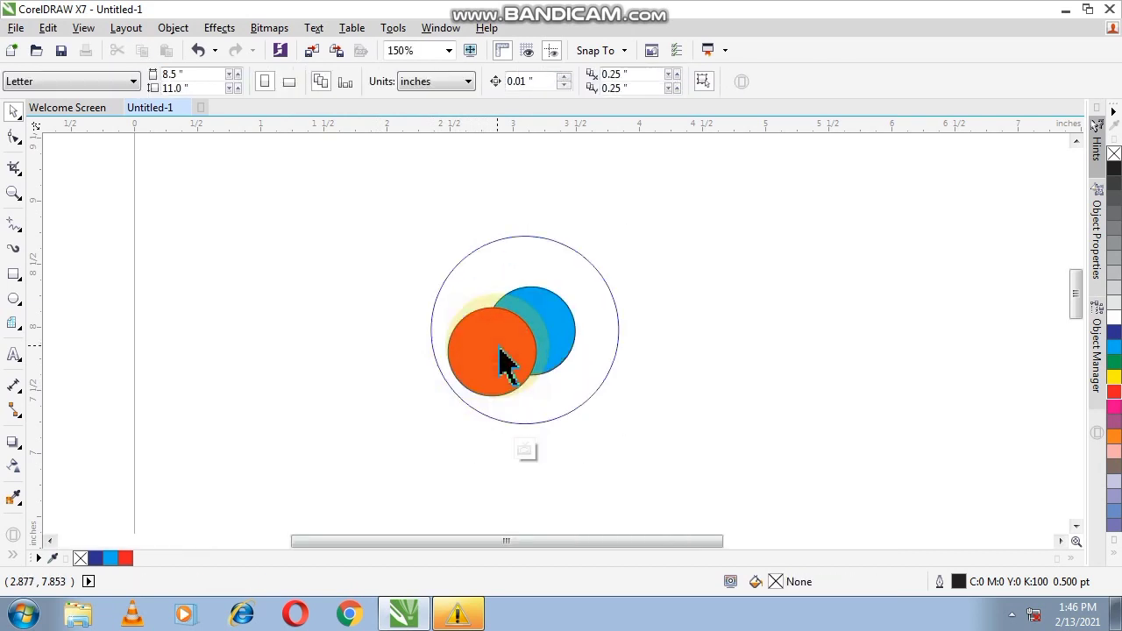
mouse_move(501, 359)
mouse_down()
mouse_move(575, 355)
mouse_move(676, 401)
mouse_move(554, 383)
mouse_move(630, 425)
mouse_up()
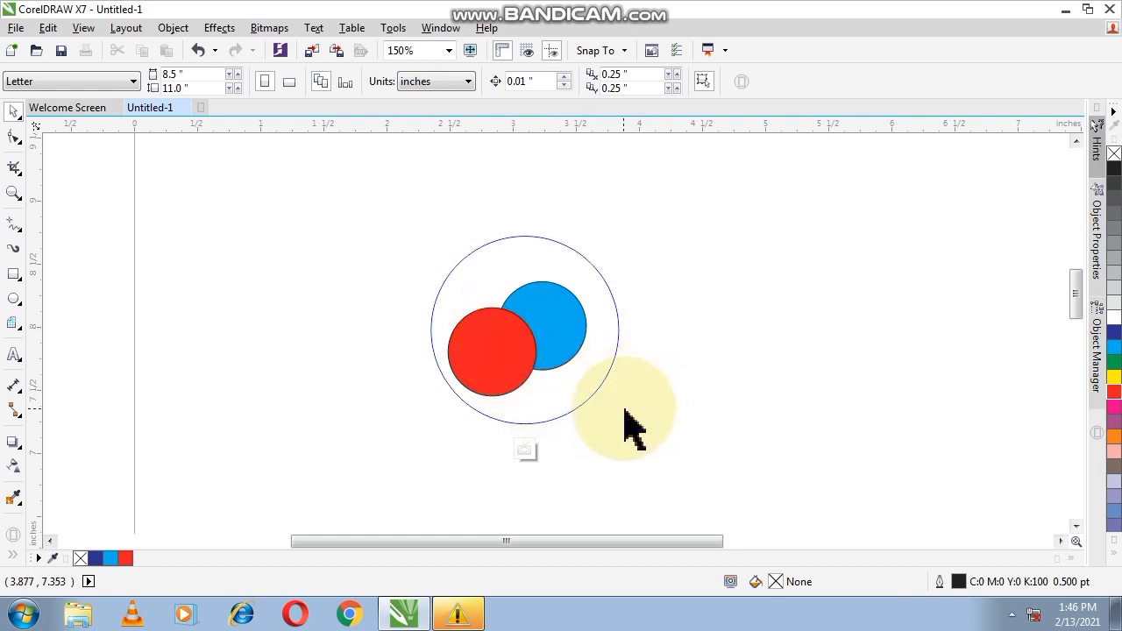
click(669, 375)
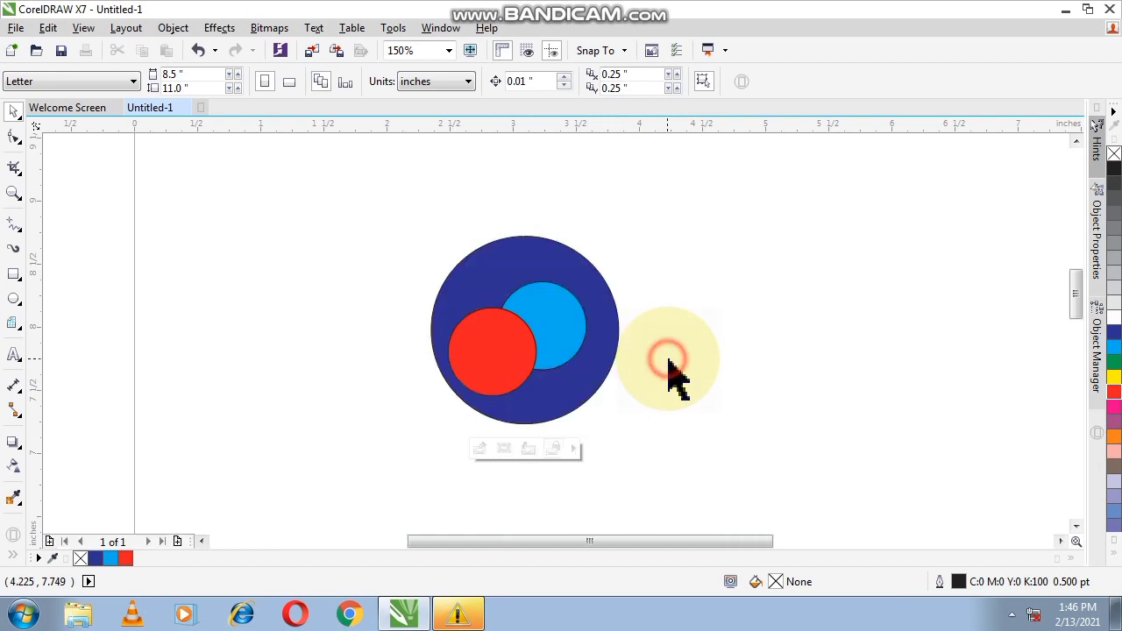
drag(669, 375, 541, 319)
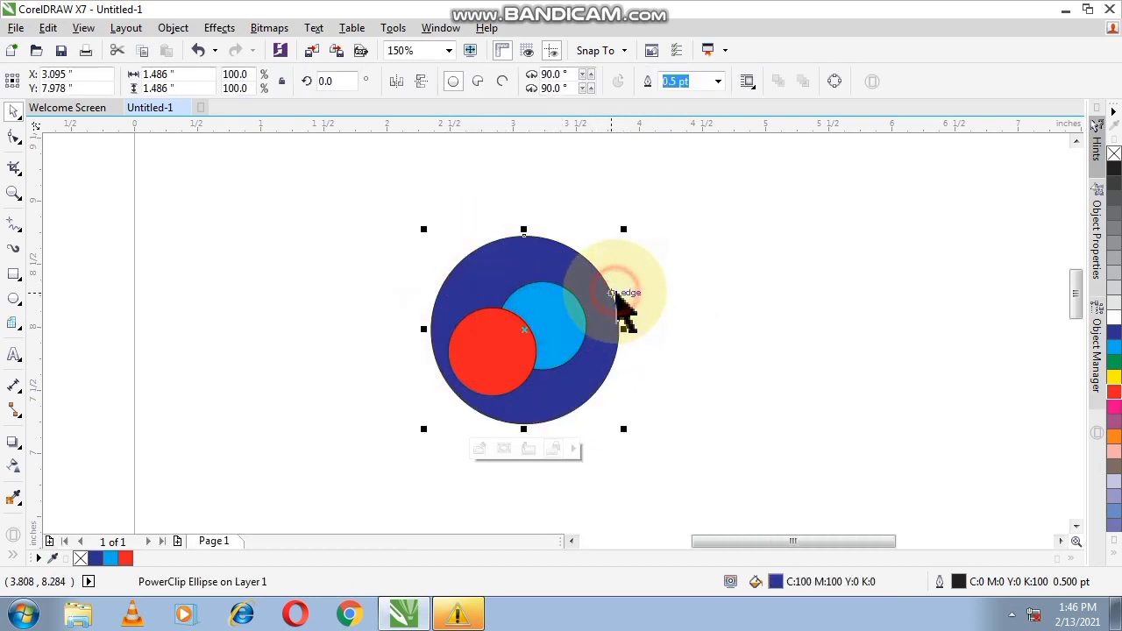
drag(353, 193, 692, 456)
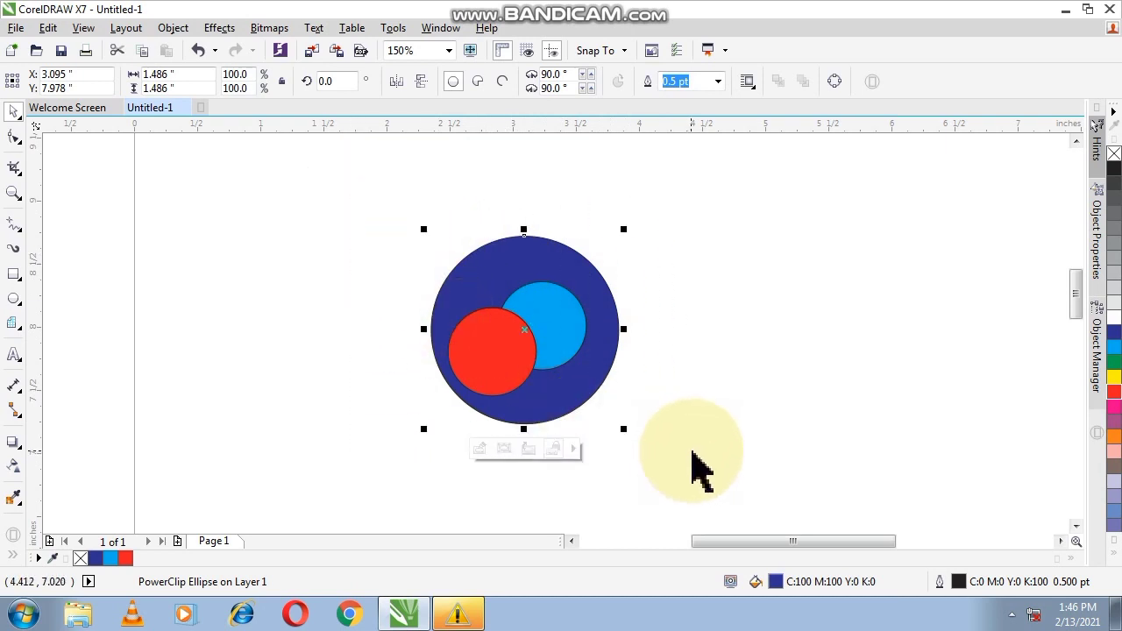
Step: Delete the clipped circle group and draw a small circle near the upper left
key(Delete)
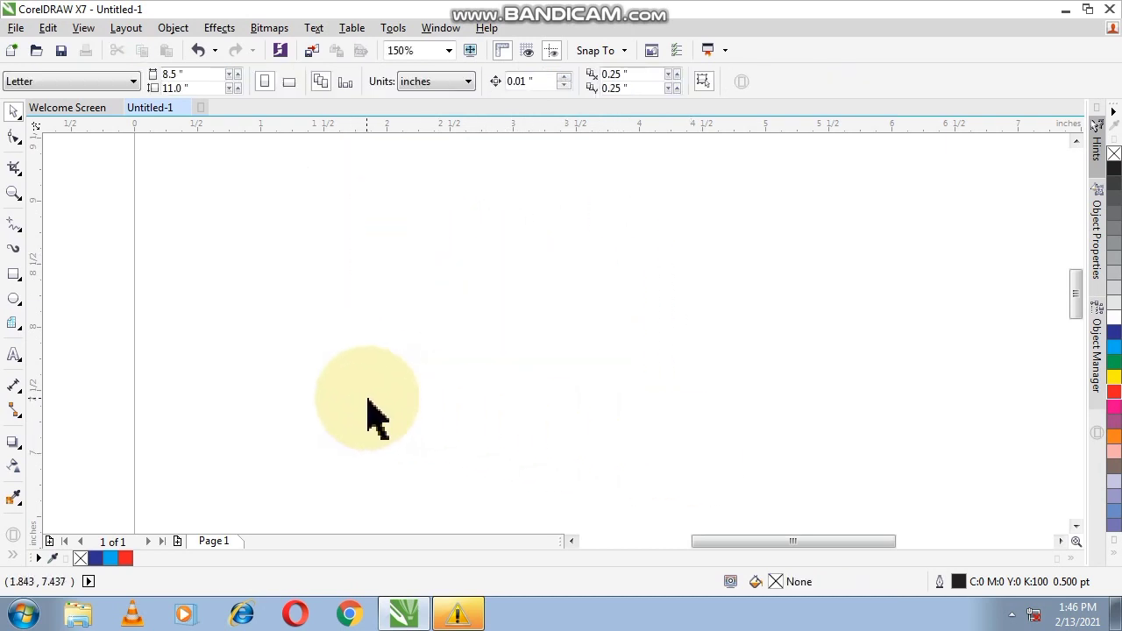
click(323, 321)
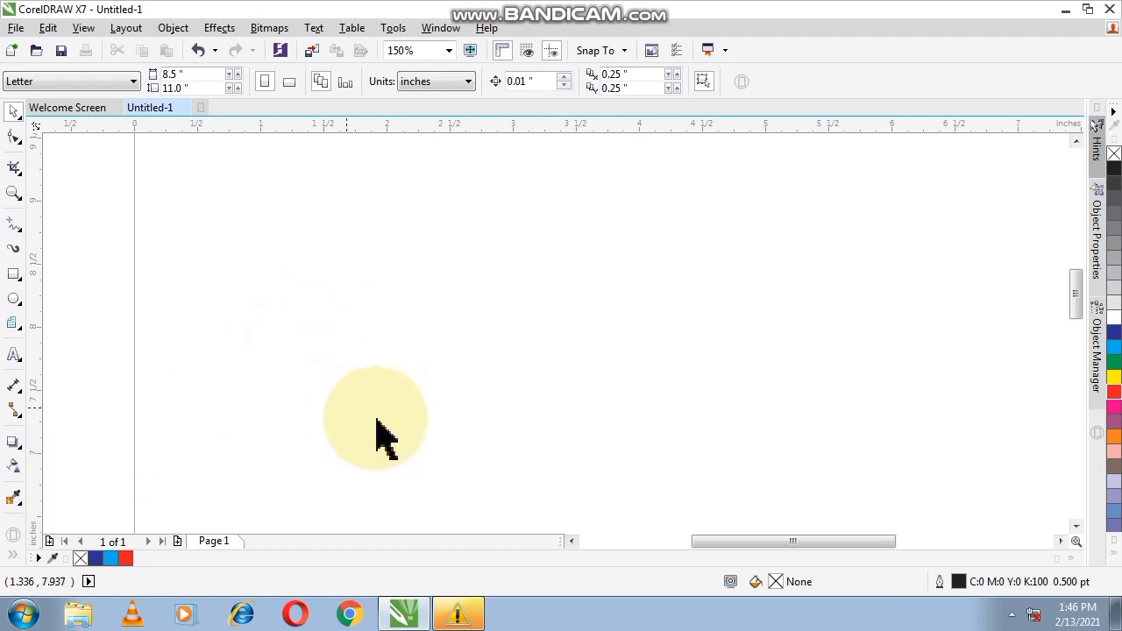
click(13, 298)
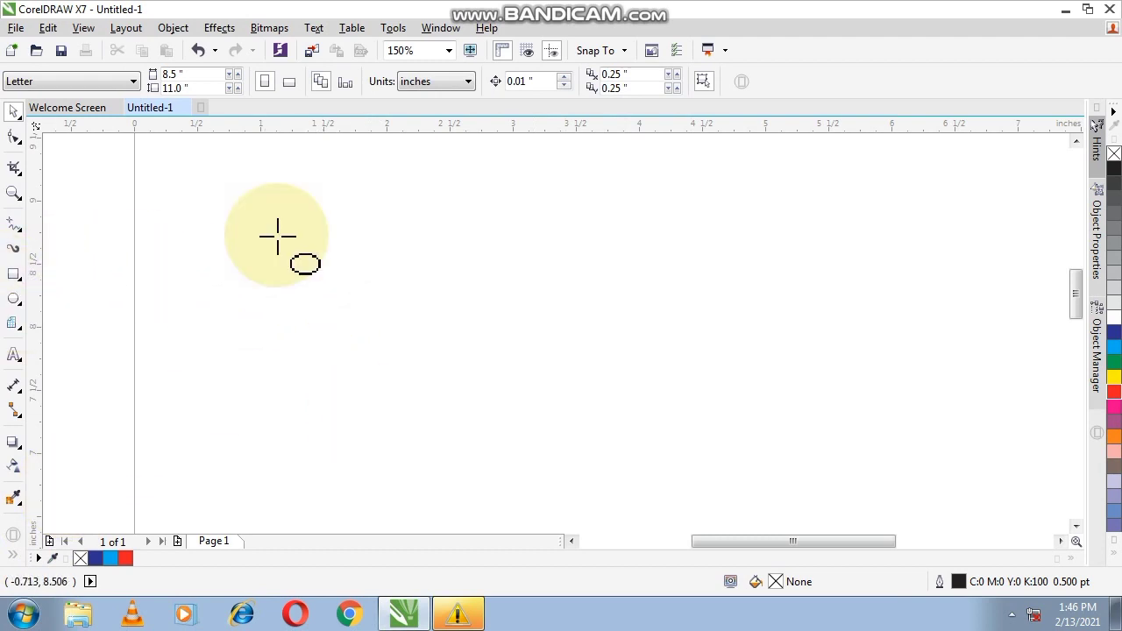
drag(263, 244, 315, 294)
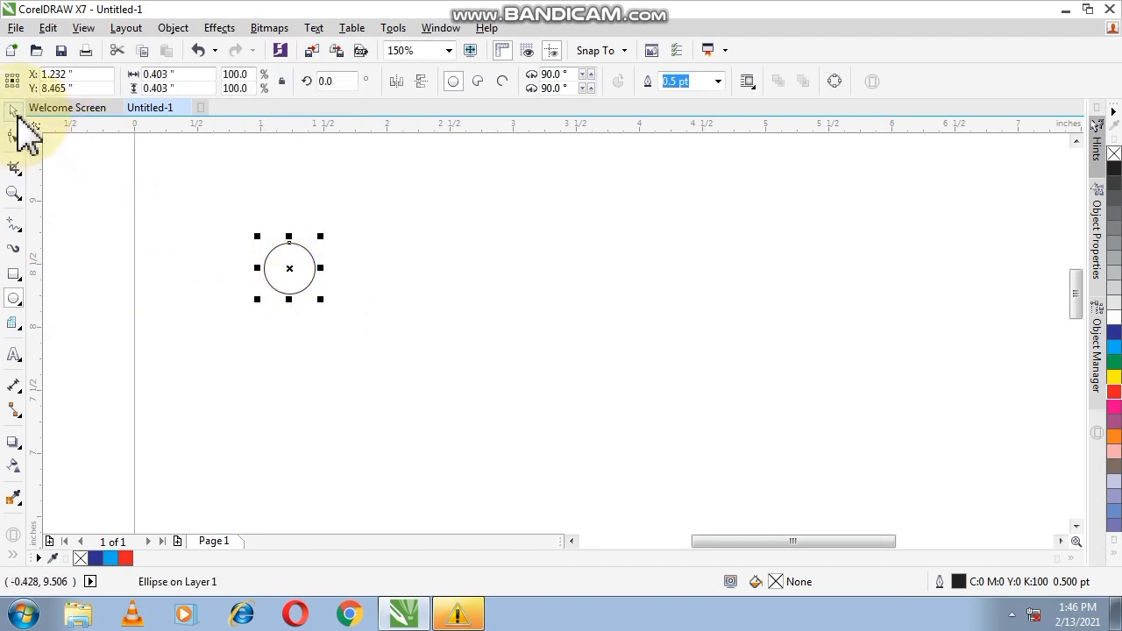
click(14, 111)
click(298, 274)
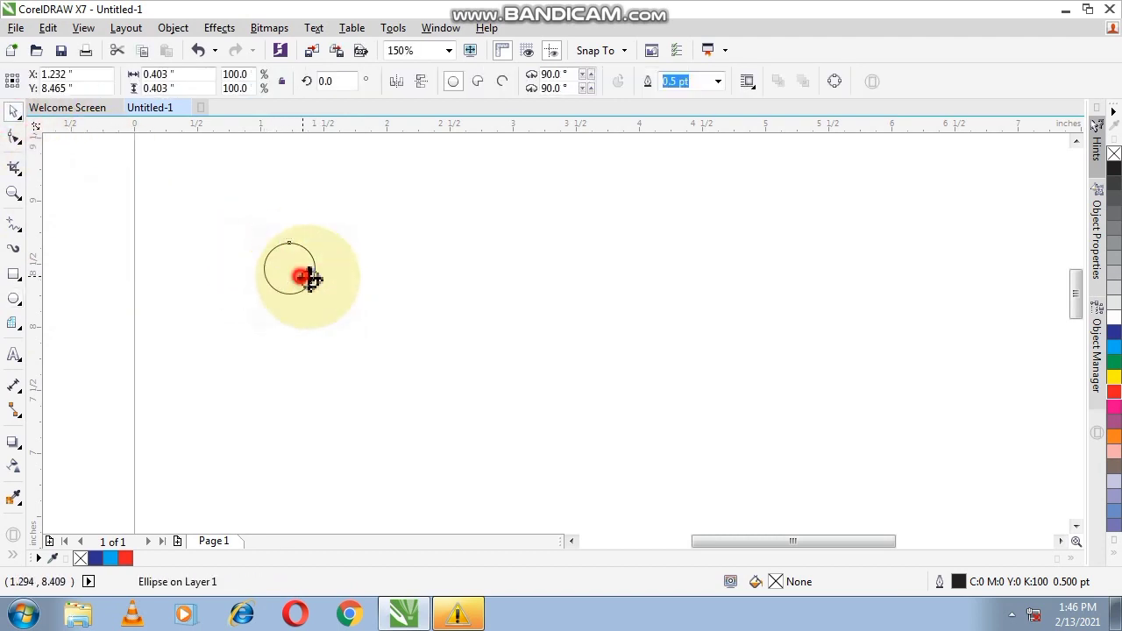
Step: Scatter dozens of copies of the small circle across the page
drag(298, 274, 646, 255)
right_click(556, 262)
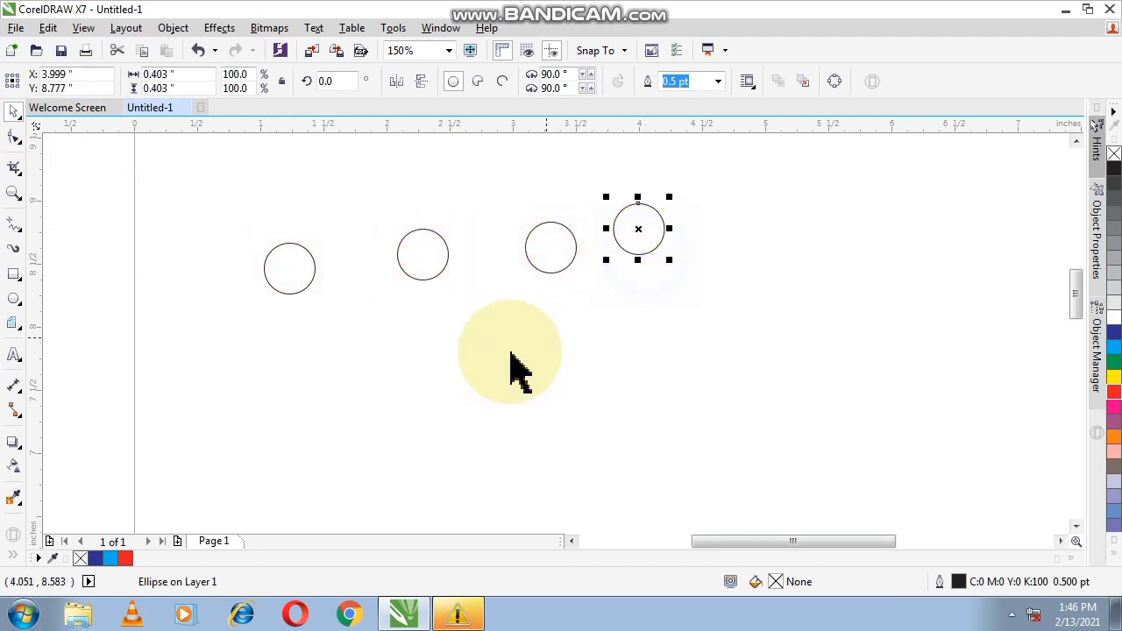
click(448, 383)
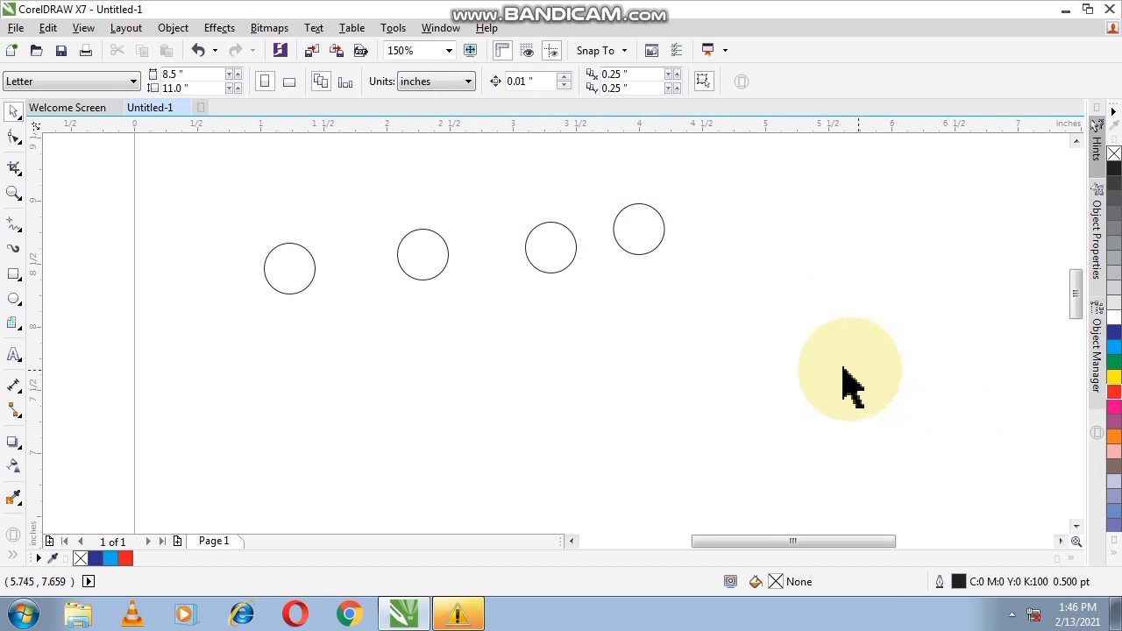
click(287, 276)
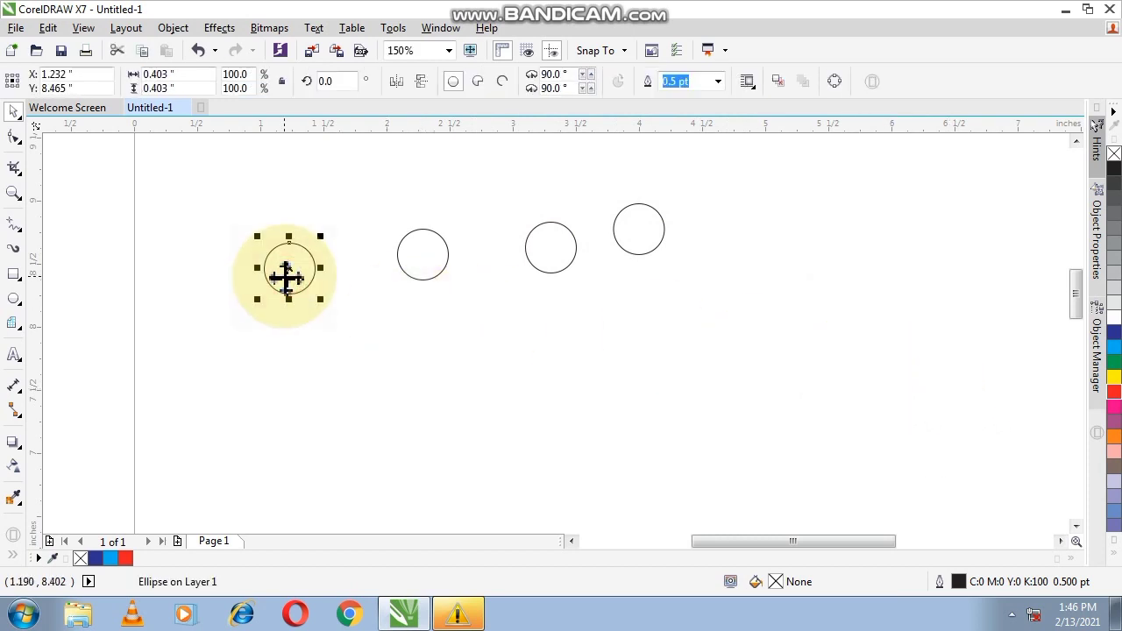
drag(287, 277, 316, 367)
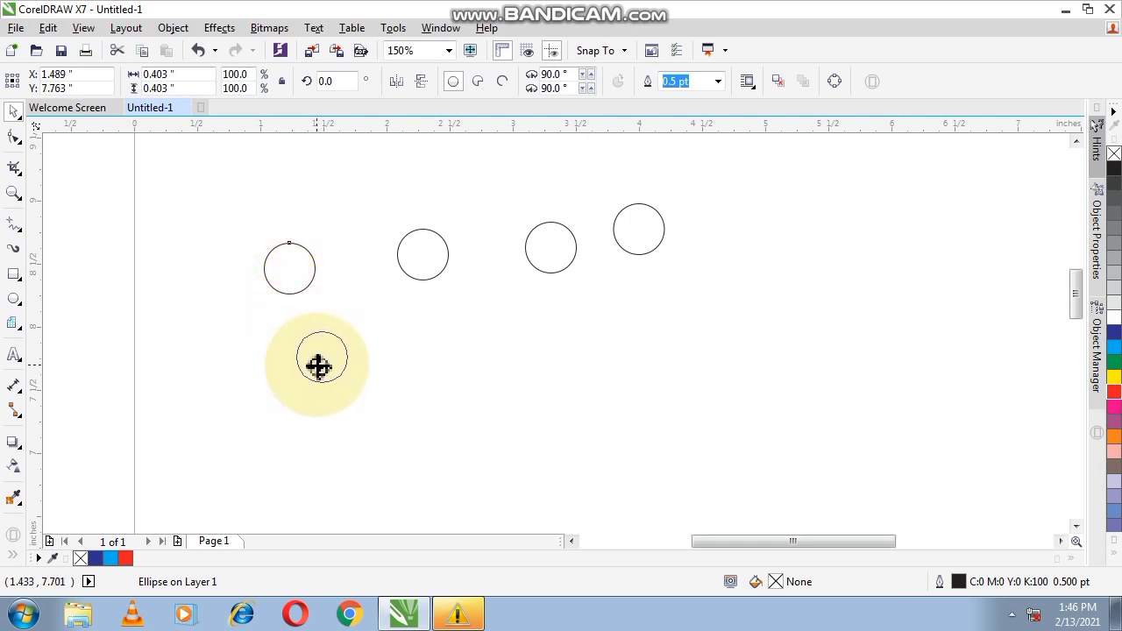
drag(318, 366, 322, 367)
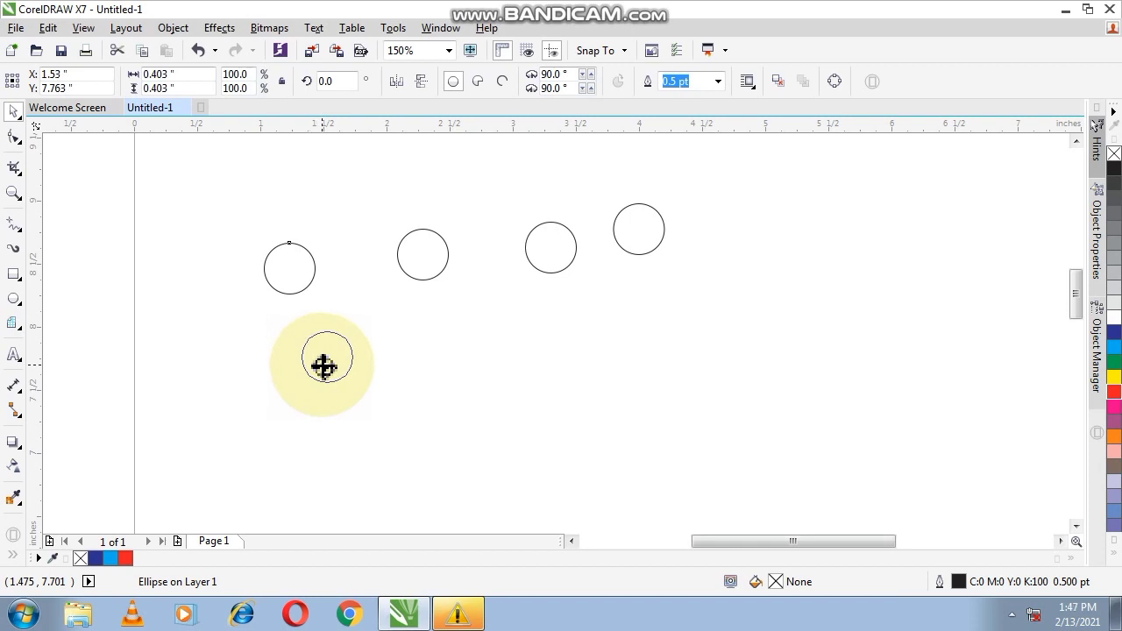
key(space)
mouse_move(324, 367)
mouse_down()
mouse_move(473, 412)
mouse_move(582, 391)
mouse_move(582, 489)
mouse_move(454, 195)
mouse_move(951, 456)
mouse_move(463, 351)
mouse_move(269, 414)
mouse_move(958, 424)
mouse_move(485, 235)
mouse_move(634, 514)
mouse_up()
key(space)
key(space)
key(space)
key(space)
key(space)
key(space)
key(space)
key(space)
key(space)
key(space)
key(space)
key(space)
key(space)
key(space)
key(space)
key(space)
key(space)
key(space)
key(space)
key(space)
key(space)
key(space)
key(space)
key(space)
key(space)
key(space)
key(space)
key(space)
key(space)
key(space)
key(space)
key(space)
key(space)
key(space)
key(space)
key(space)
key(space)
key(space)
key(space)
key(space)
key(space)
key(space)
key(space)
key(space)
key(space)
key(space)
key(space)
key(space)
key(space)
key(space)
key(space)
key(space)
key(space)
key(space)
key(space)
key(space)
key(space)
key(space)
key(space)
key(space)
key(space)
key(space)
key(space)
key(space)
key(space)
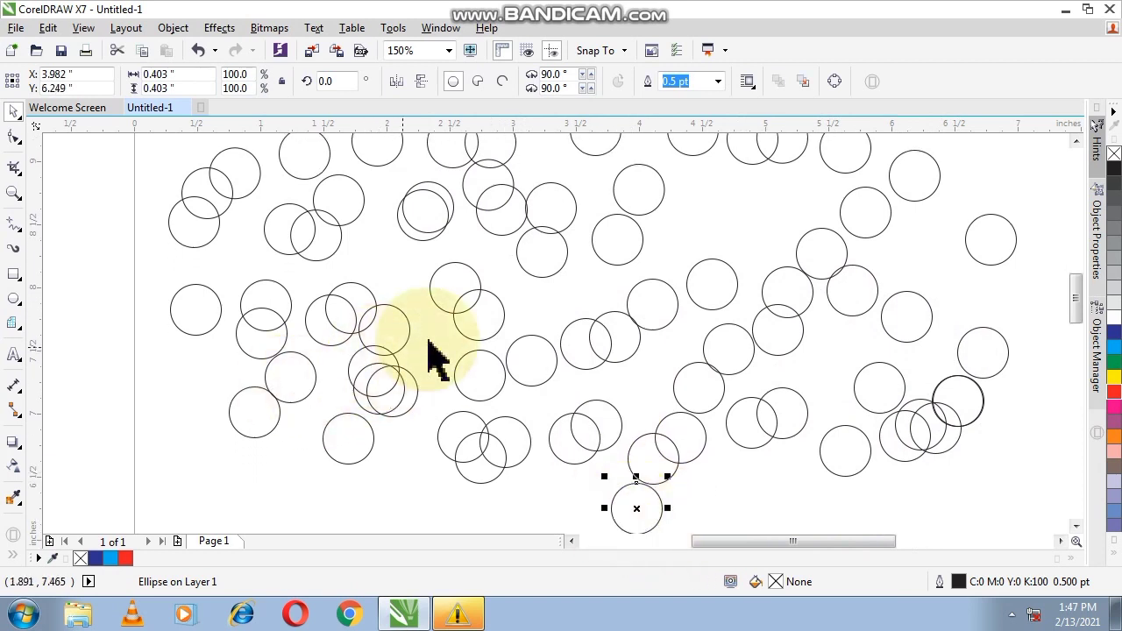
click(432, 423)
Step: Zoom out, marquee-select all 71 small circles and delete them
scroll(432, 423, down, 2)
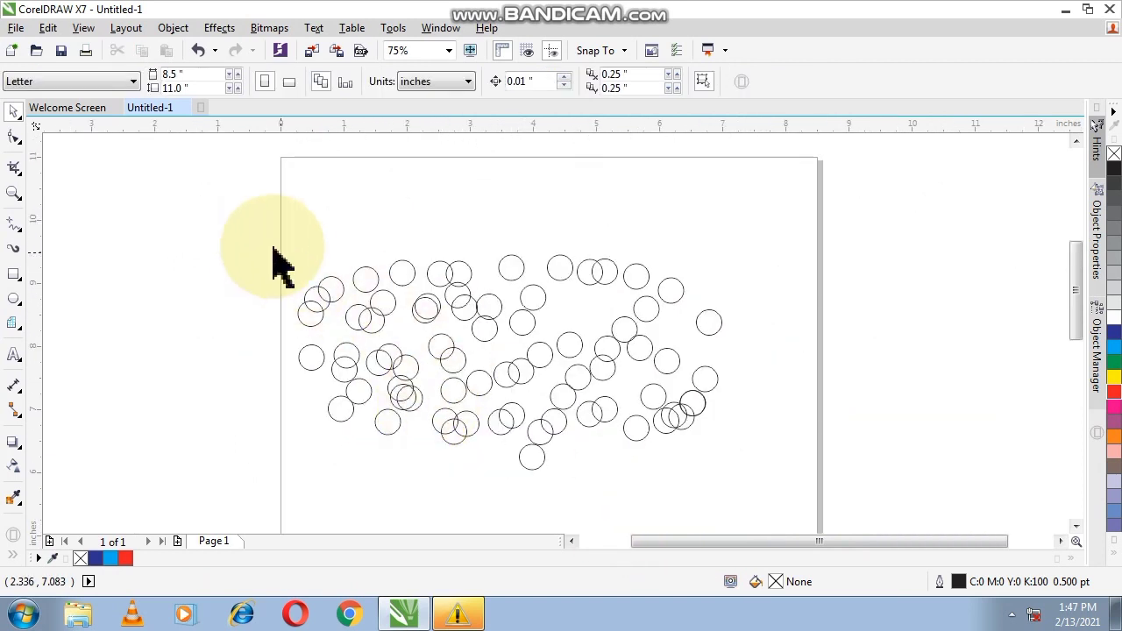
drag(210, 210, 747, 485)
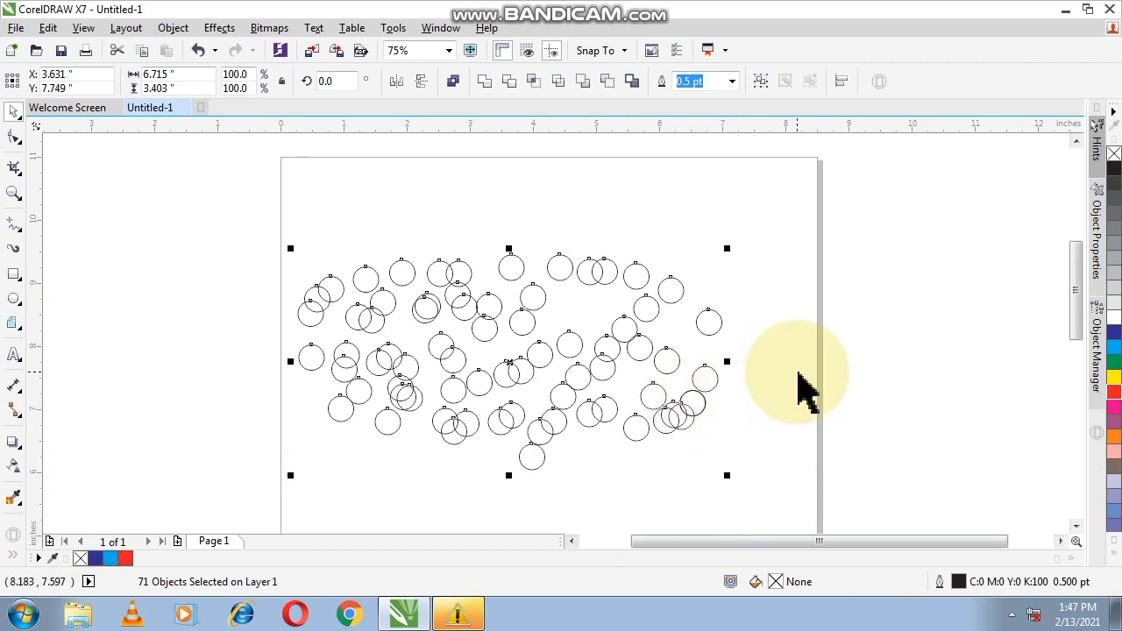
key(Delete)
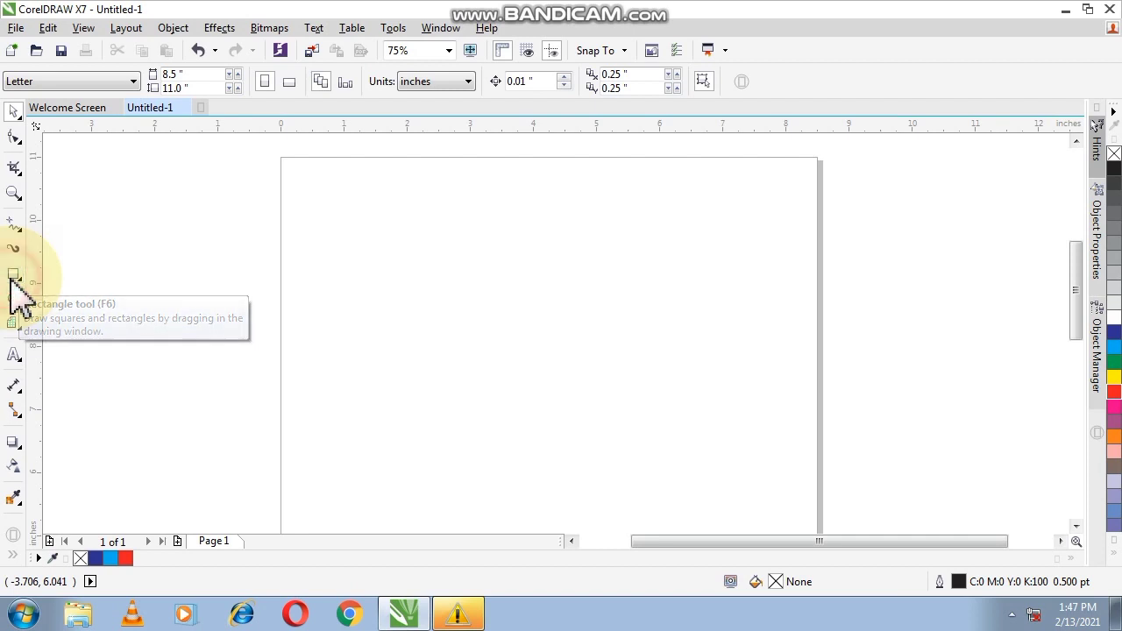
Step: Draw a test rectangle near the page centre, then delete it
click(14, 274)
mouse_move(507, 287)
mouse_down()
mouse_move(573, 370)
mouse_move(493, 336)
mouse_up()
click(14, 112)
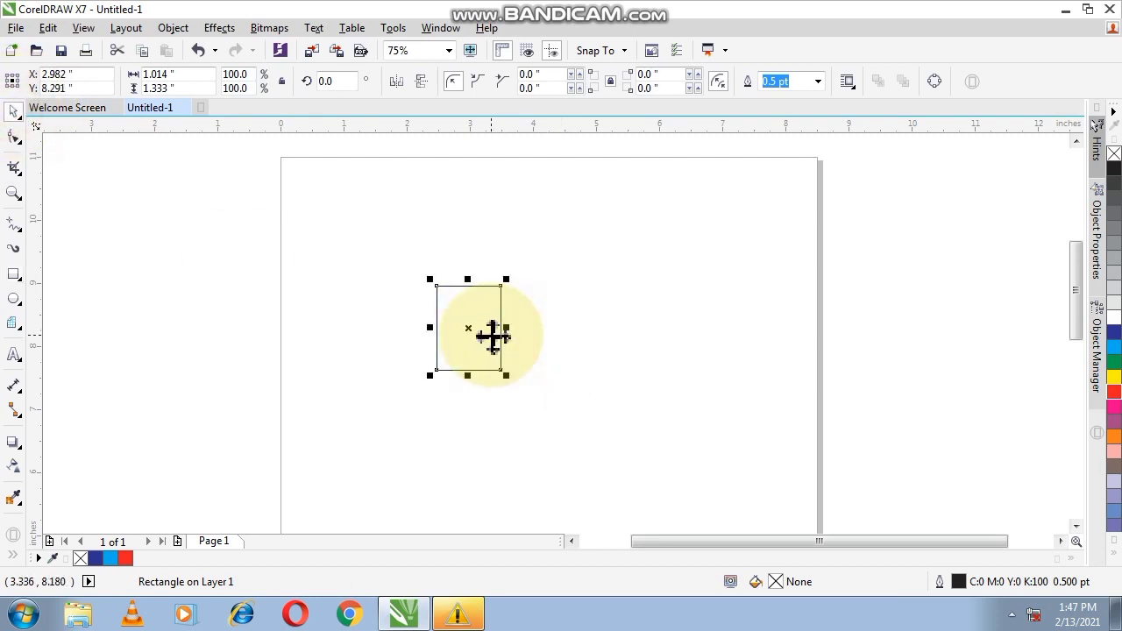
key(Delete)
Step: Add 'keyboard' as 24 pt Arial text mid-page and shift it slightly lower
click(13, 355)
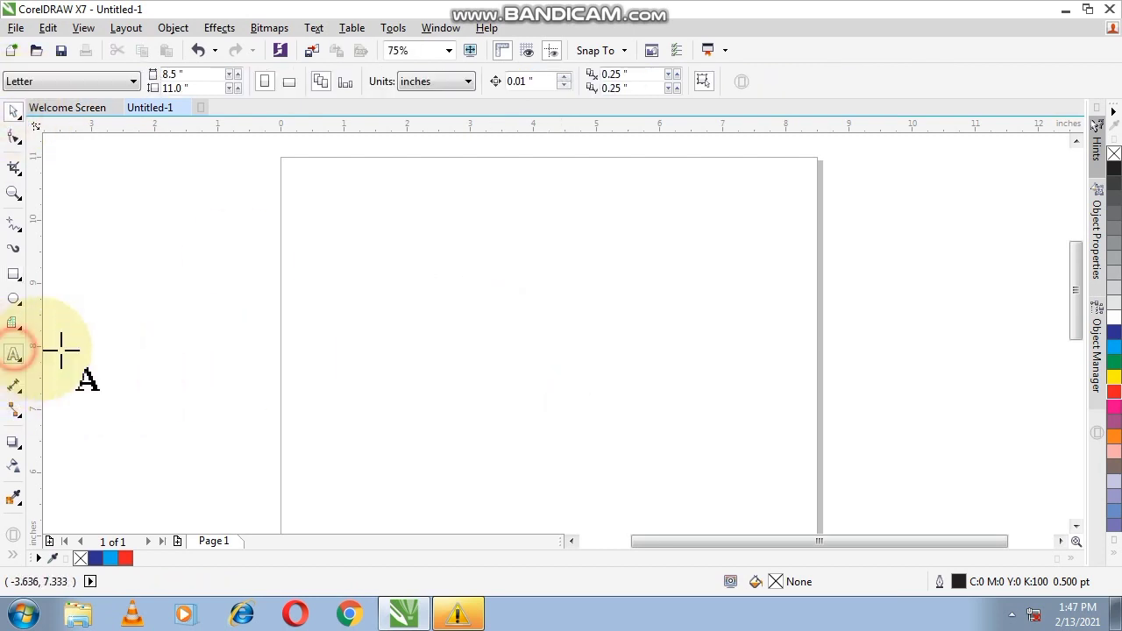
click(462, 343)
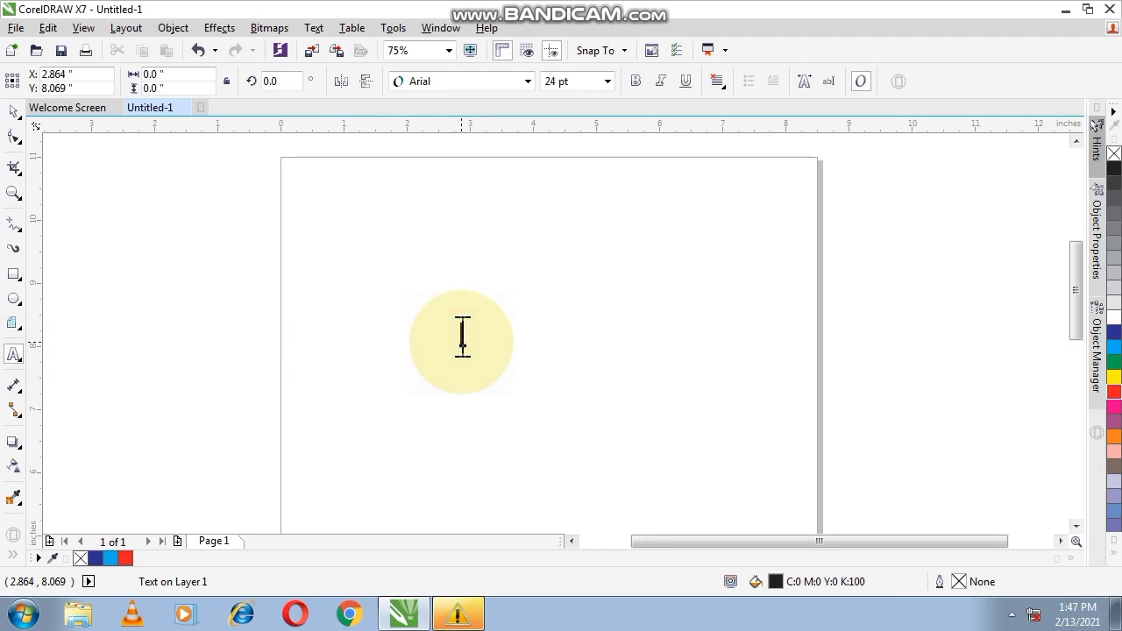
text(keyboard)
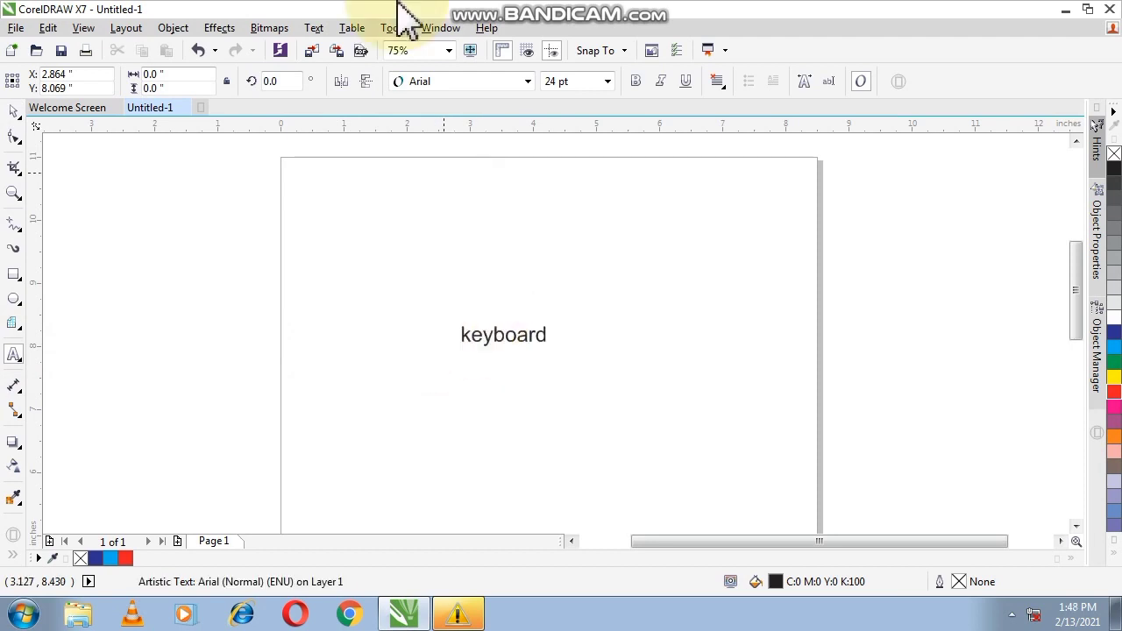
key(ctrl+space)
scroll(521, 357, up, 1)
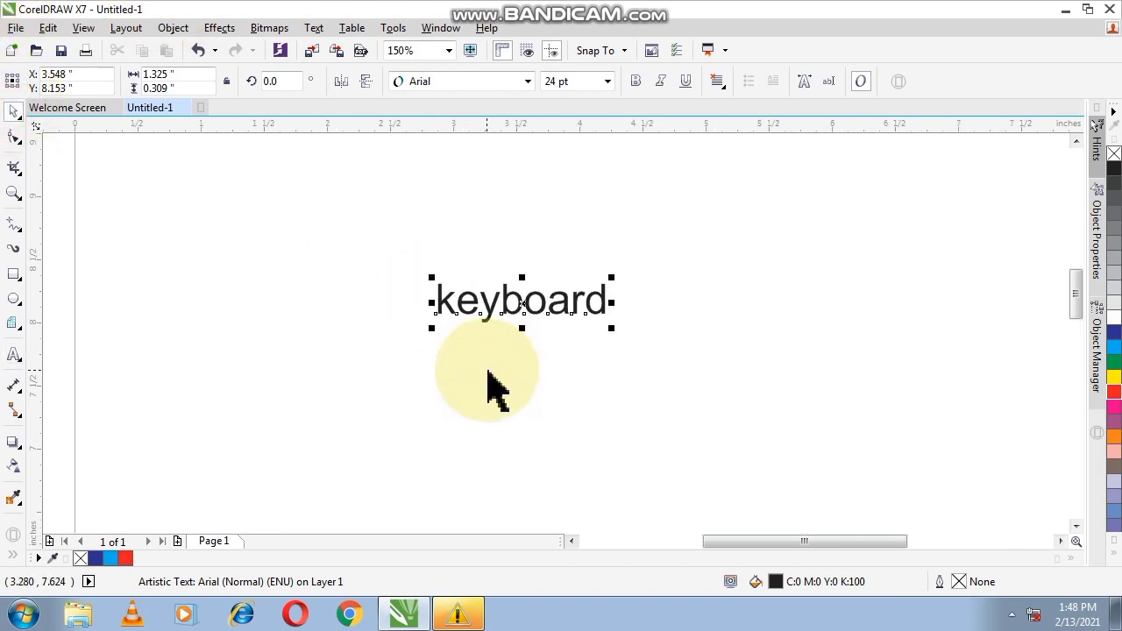
drag(521, 311, 526, 349)
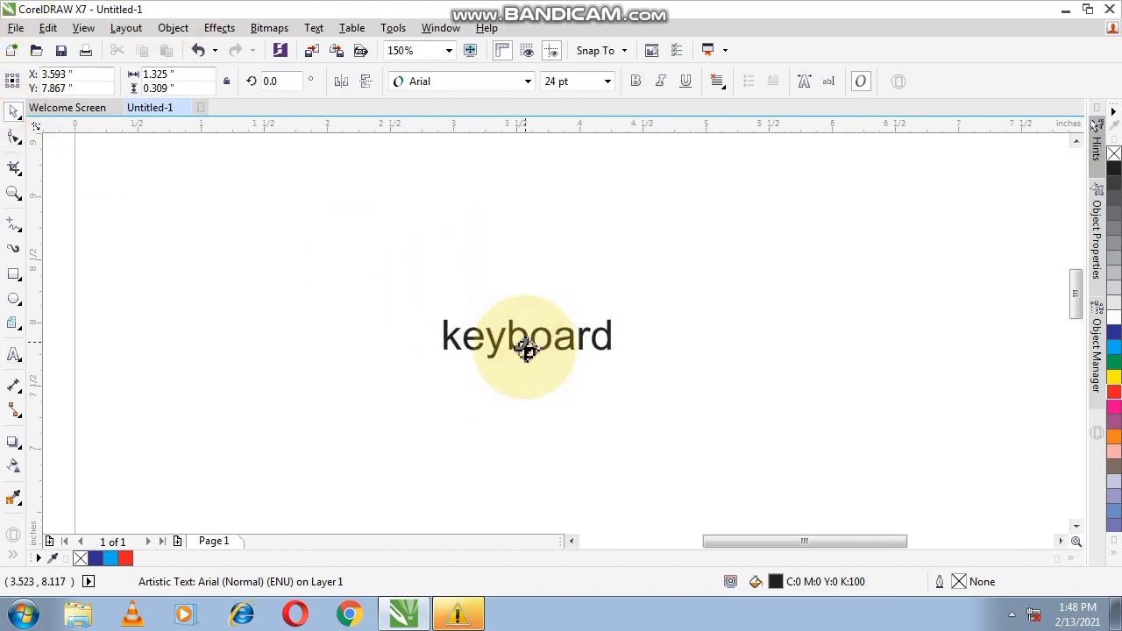